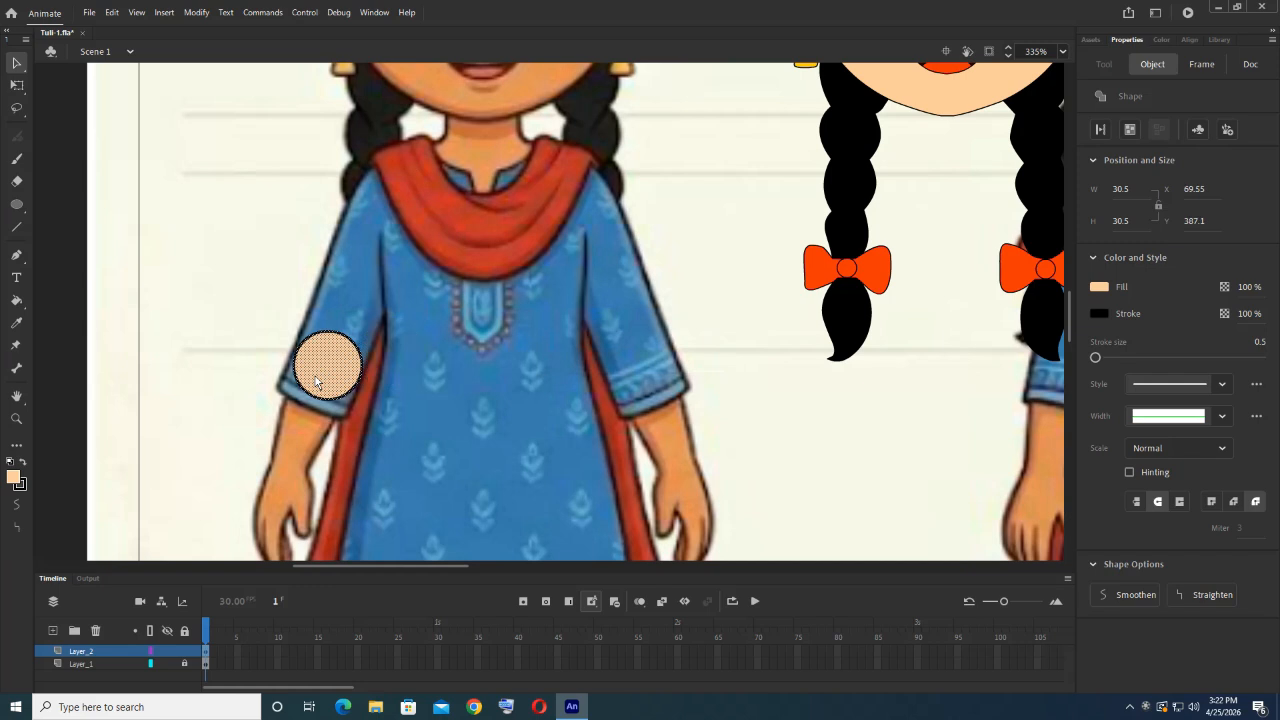
Step: Position the skin-tone circle over the elbow on the left side of the front-view figure and place a copy on the shoulder
left_click_drag(318, 378, 321, 374)
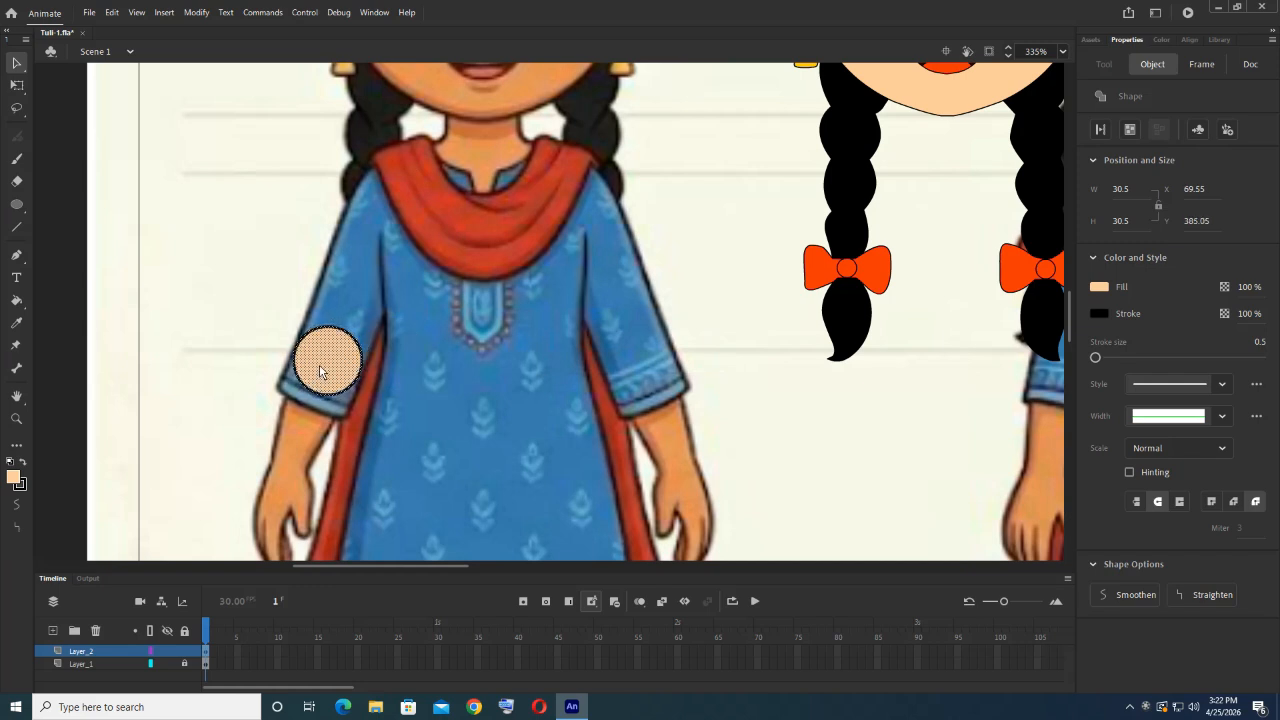
left_click_drag(319, 370, 399, 197)
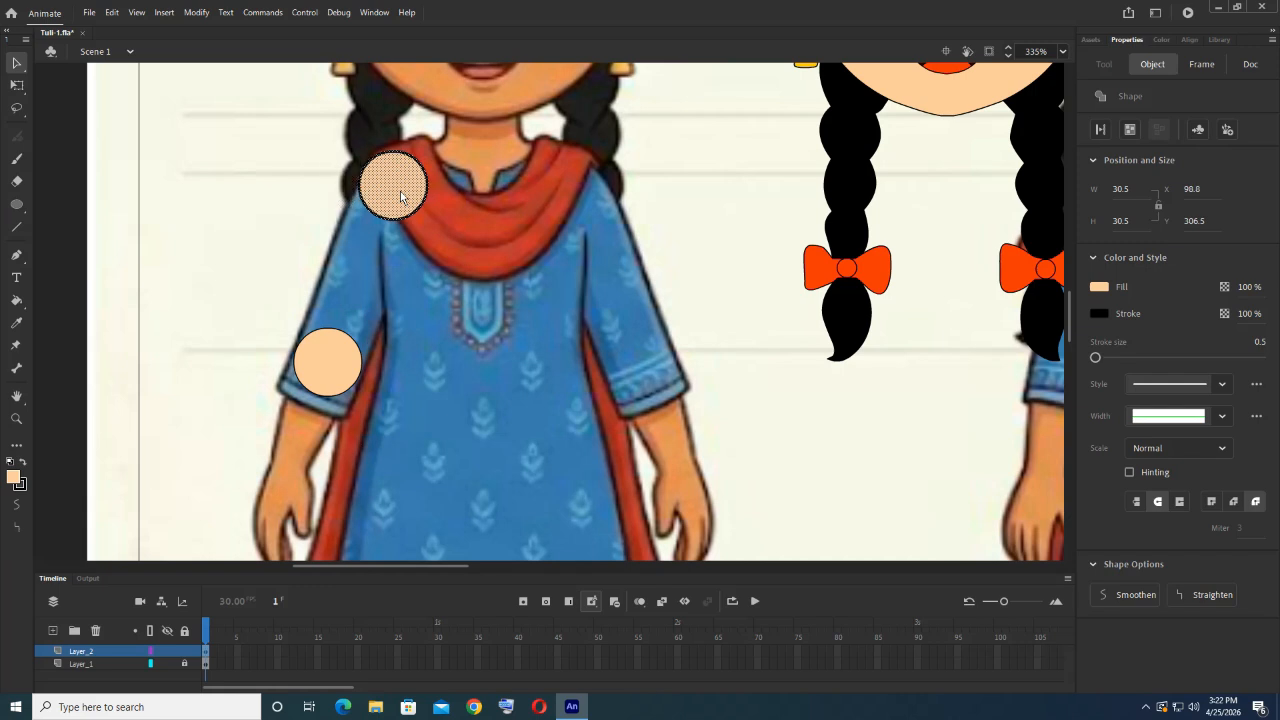
key("Up")
key("Up")
key("Right")
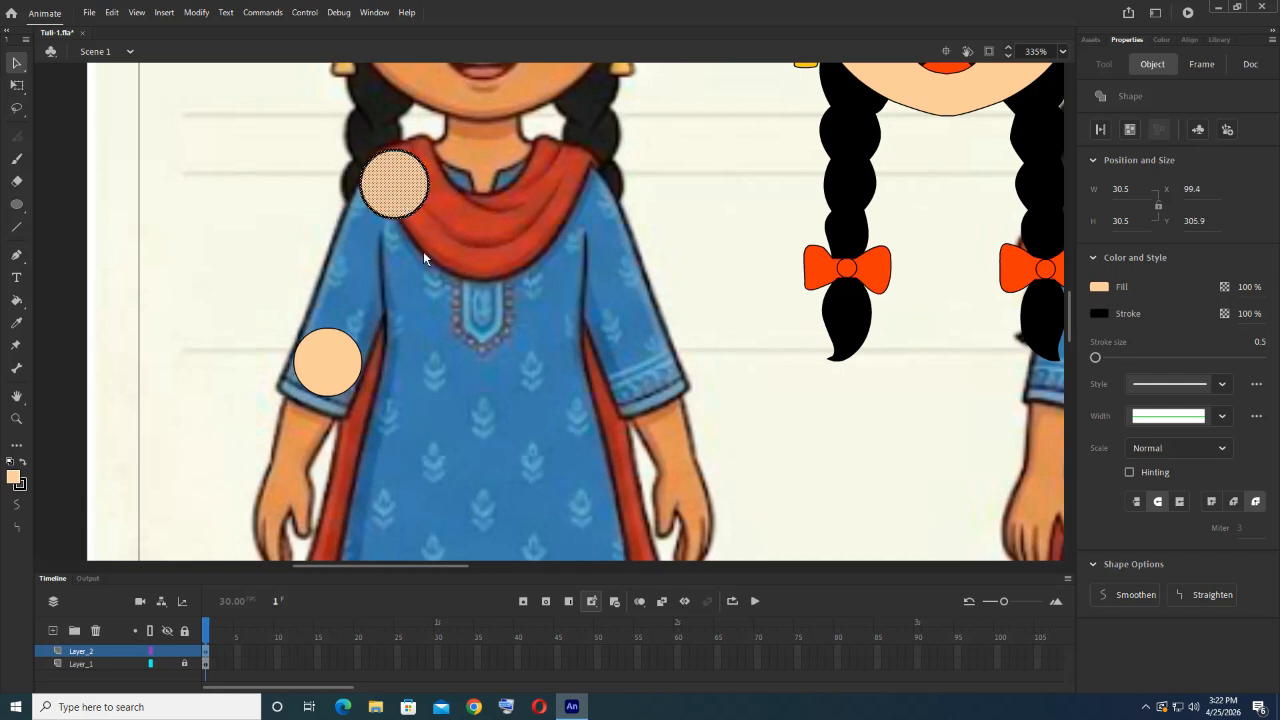
Step: Copy the joint circle down to the wrist and scale it to 16.4 wide and 16.4 high
scroll(418, 291, "up", 2)
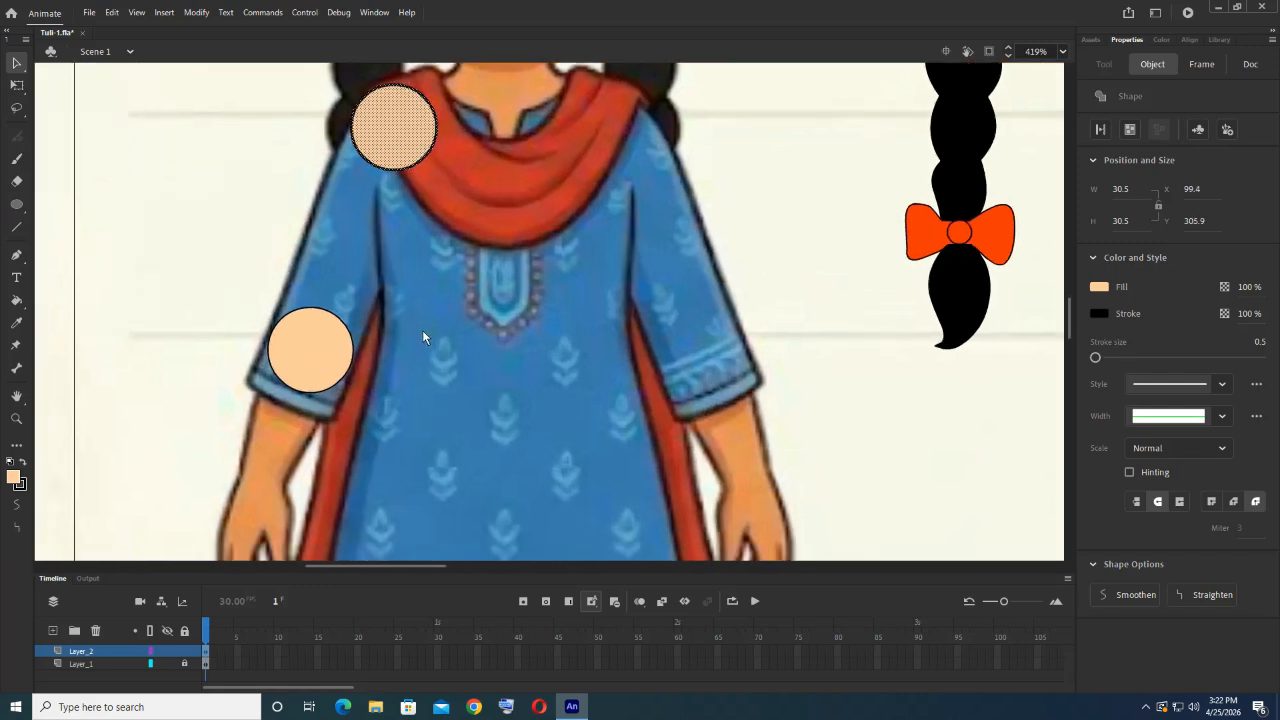
scroll(349, 352, "down", 2)
left_click_drag(346, 282, 296, 462)
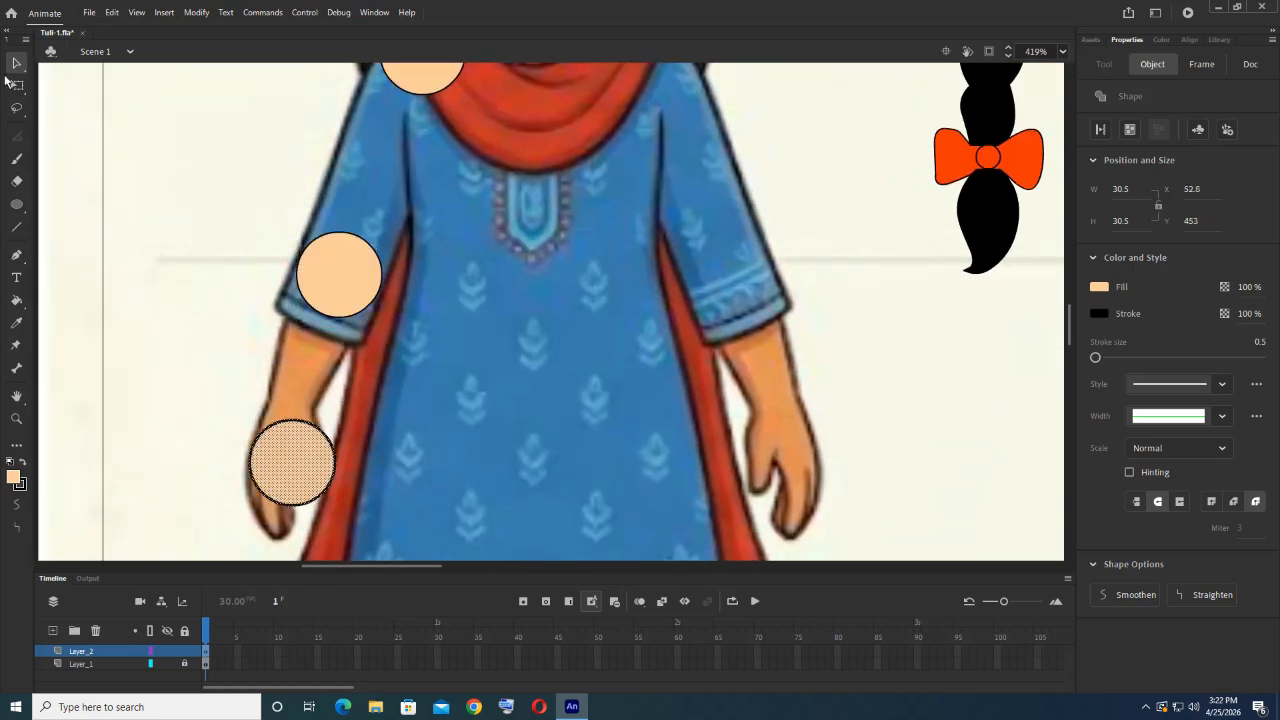
key("q")
left_click_drag(336, 514, 317, 488)
scroll(312, 492, "up", 4)
left_click_drag(333, 434, 326, 355)
scroll(329, 355, "up", 3)
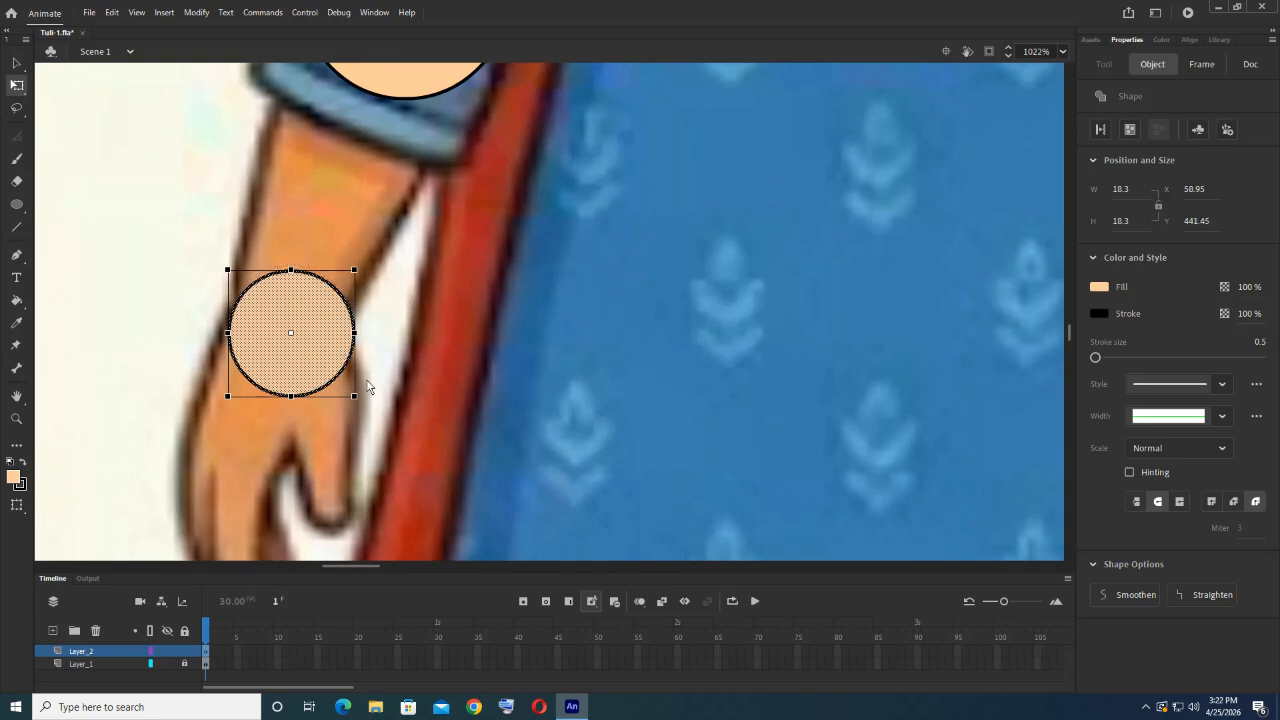
left_click_drag(353, 396, 303, 357)
Step: Place a copy of the shoulder, elbow and wrist circles on the pasteboard beside the stage
scroll(378, 372, "down", 6)
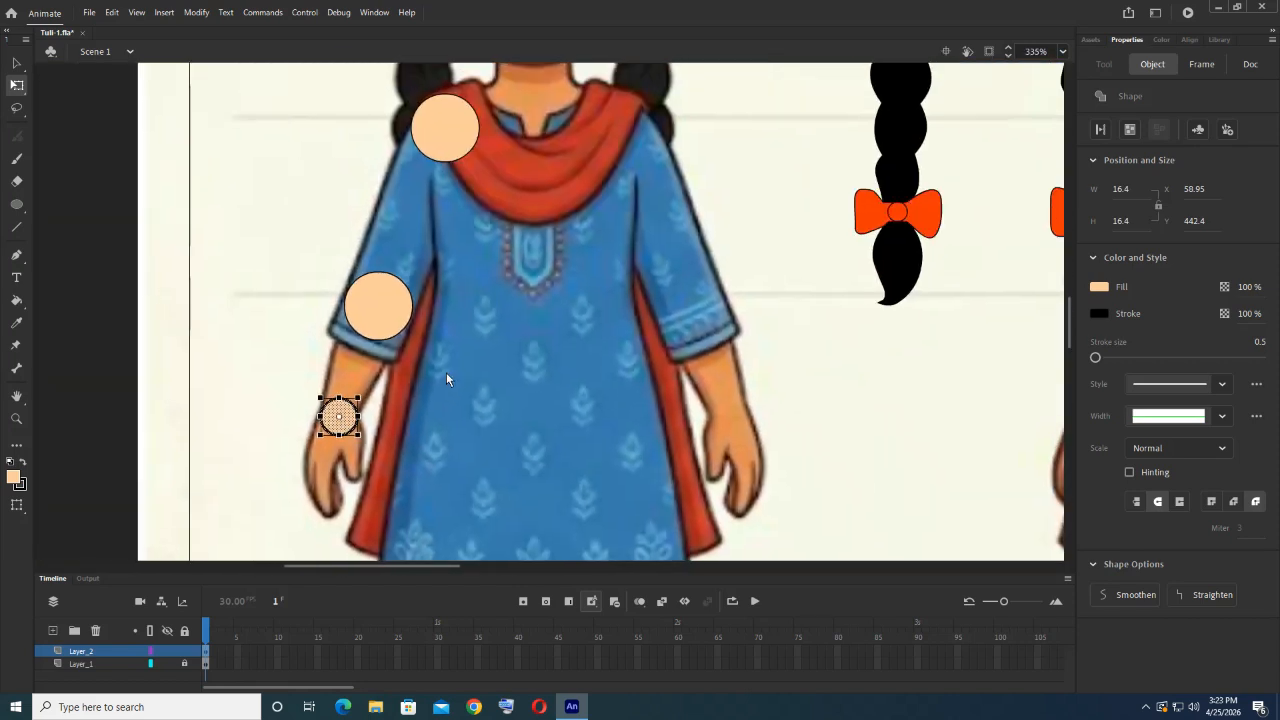
scroll(473, 356, "down", 2)
left_click_drag(260, 160, 538, 484)
left_click_drag(450, 215, 170, 215)
left_click(385, 300)
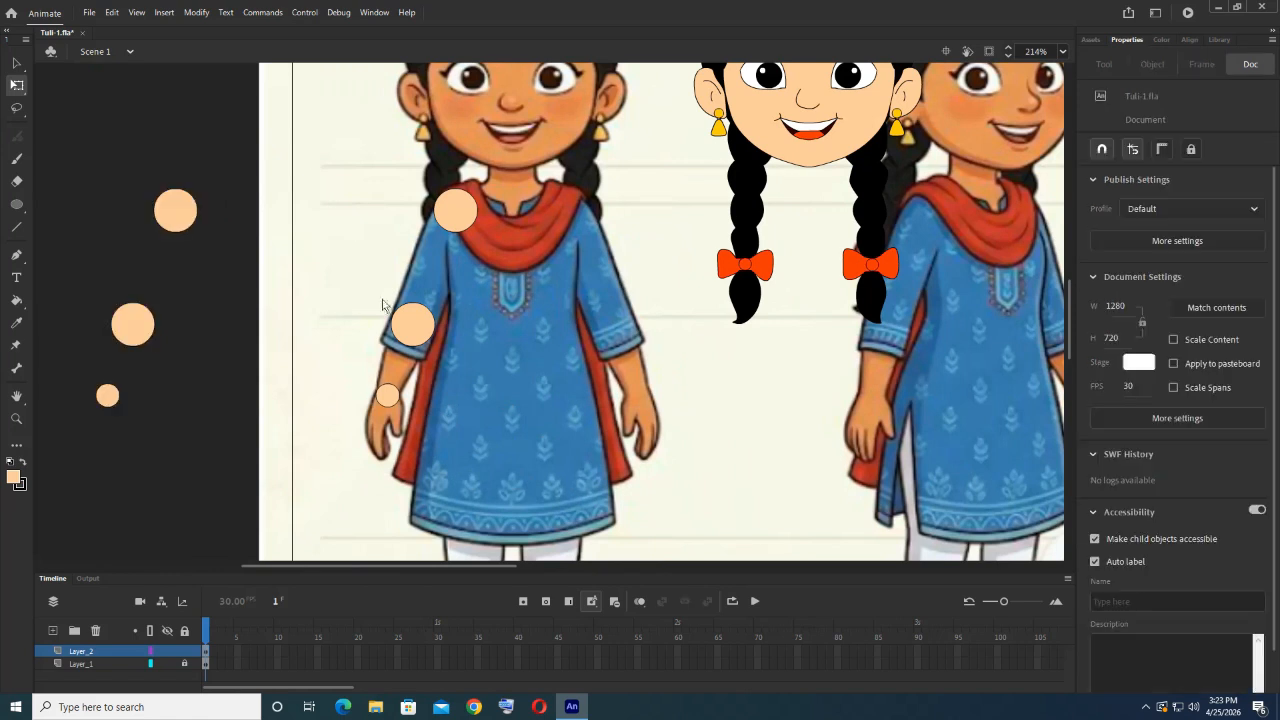
Step: Trace the forearm and sleeve-end sides with straight lines running between the wrist and elbow circles
scroll(385, 392, "up", 2)
left_click_drag(449, 378, 425, 388)
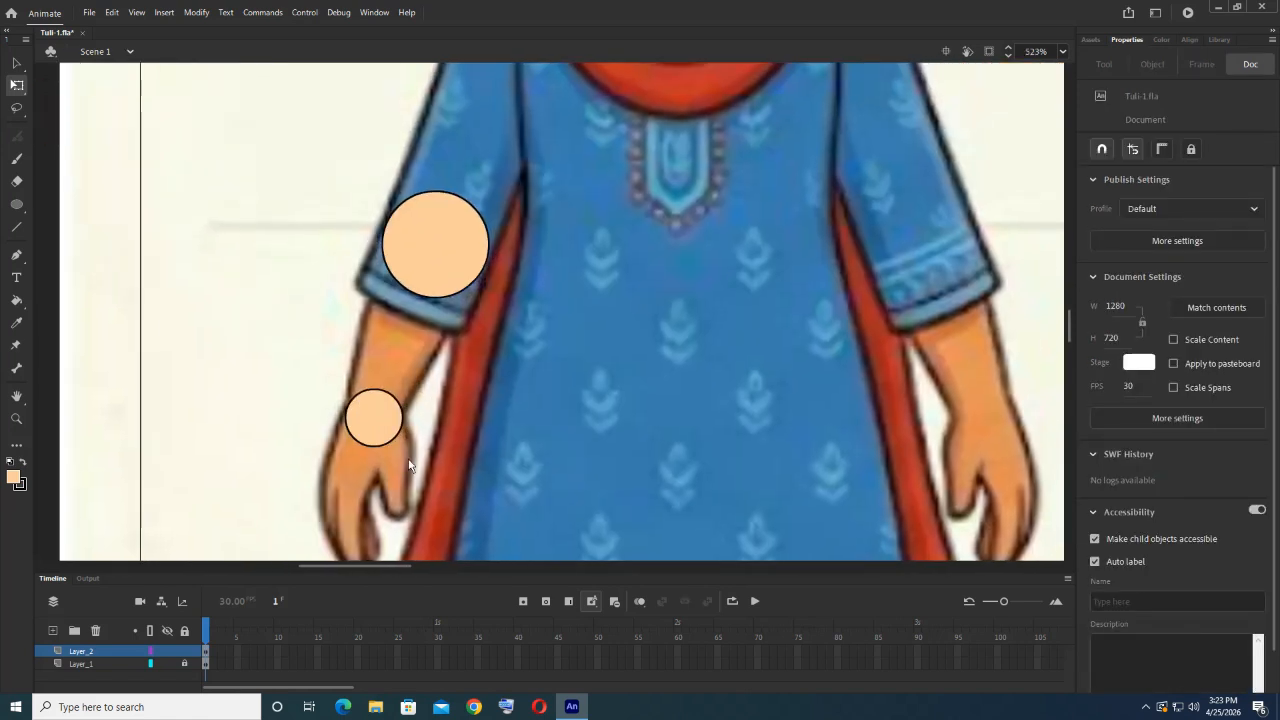
left_click(16, 227)
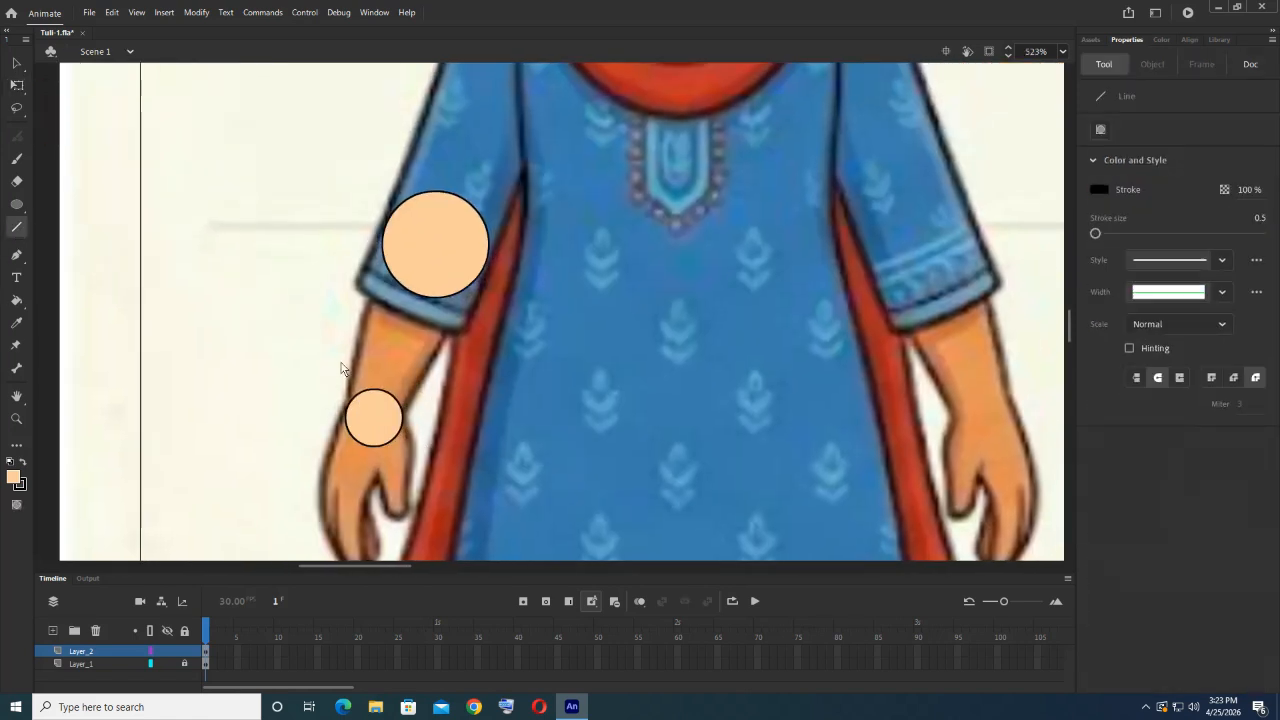
scroll(343, 366, "up", 1)
mouse_move(352, 467)
left_mouse_down()
mouse_move(389, 282)
mouse_move(380, 245)
left_mouse_up()
left_click_drag(380, 245, 415, 167)
left_click_drag(572, 223, 540, 312)
left_click_drag(540, 312, 505, 344)
left_click_drag(505, 344, 439, 476)
Step: Bend the traced lines and move their corners to follow the reference forearm and rounded sleeve hem
left_click(16, 63)
scroll(418, 483, "up", 3)
left_click_drag(478, 428, 473, 424)
left_click_drag(627, 171, 642, 190)
left_click_drag(675, 91, 576, 256)
left_click_drag(548, 338, 552, 343)
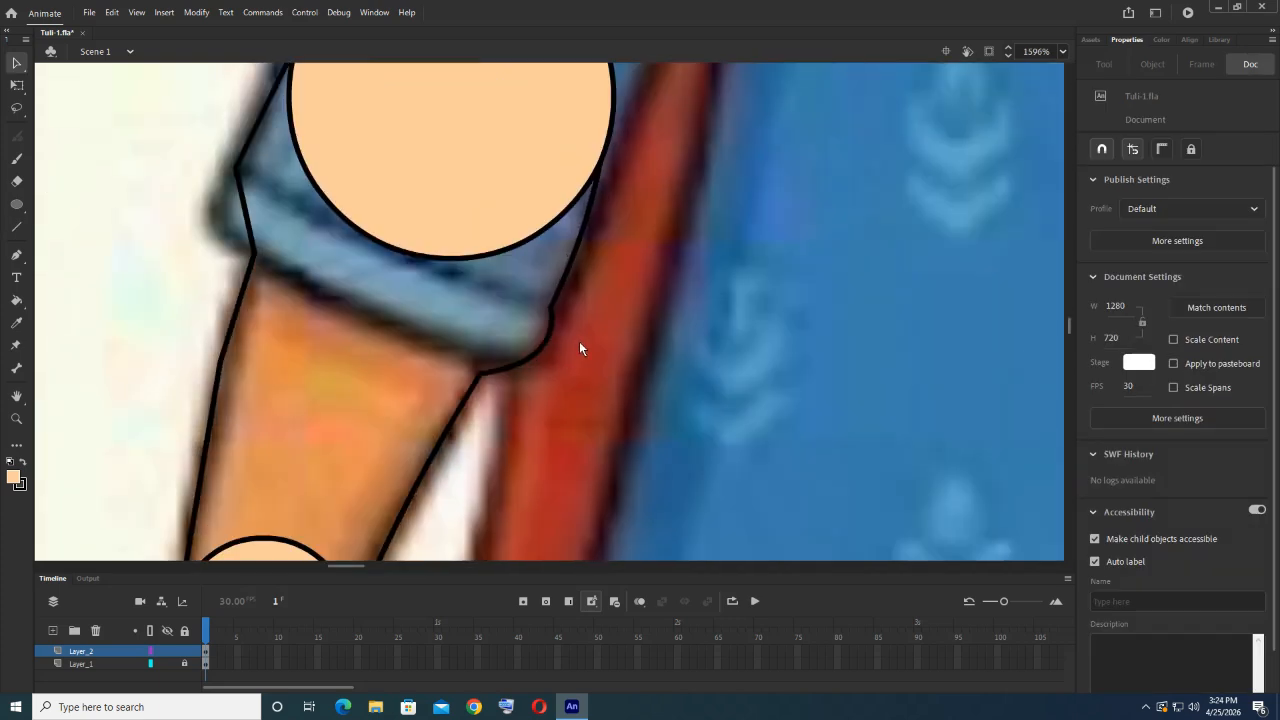
scroll(220, 226, "down", 5)
left_click(16, 227)
left_click_drag(336, 276, 463, 332)
scroll(430, 326, "up", 5)
left_click(16, 63)
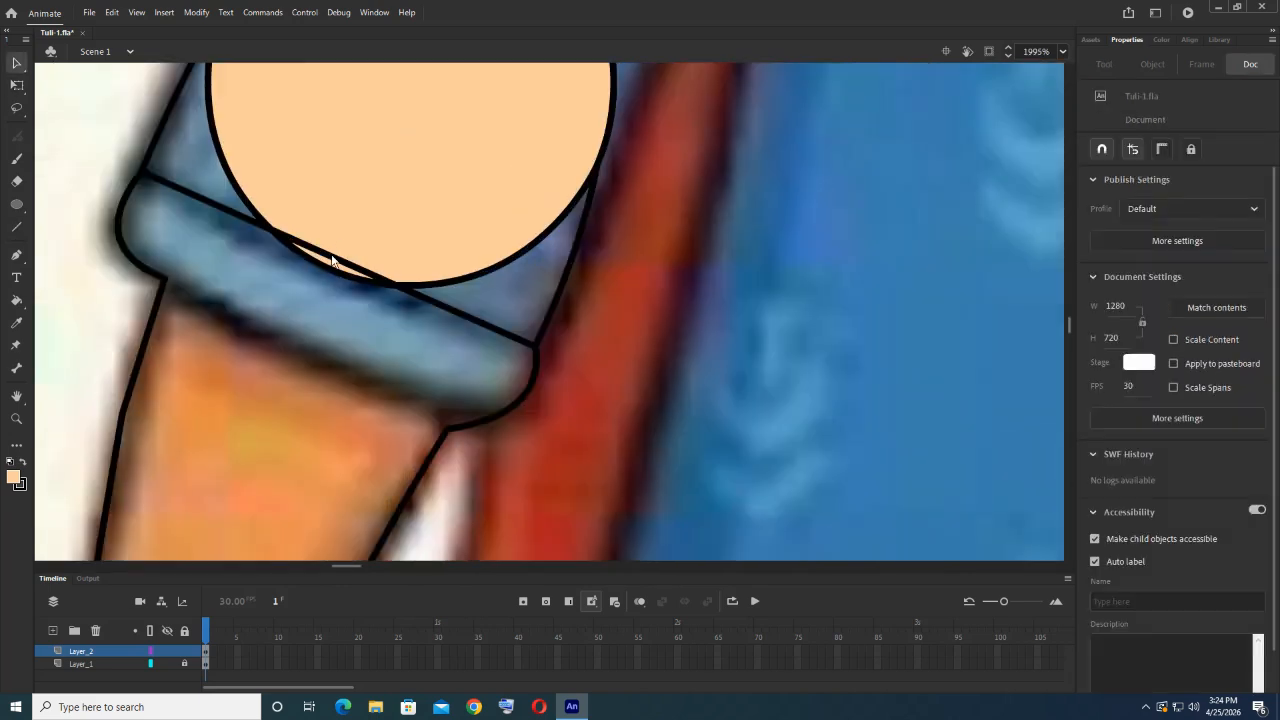
key("ctrl+z")
Step: Draw the cuff's upper and lower lines across the sleeve end and adjust the lower one to the reference
key("n")
left_click_drag(131, 188, 533, 356)
left_click_drag(254, 338, 338, 343)
mouse_move(248, 286)
left_mouse_down()
mouse_move(534, 434)
mouse_move(540, 419)
left_mouse_up()
key("v")
left_click_drag(374, 340, 369, 350)
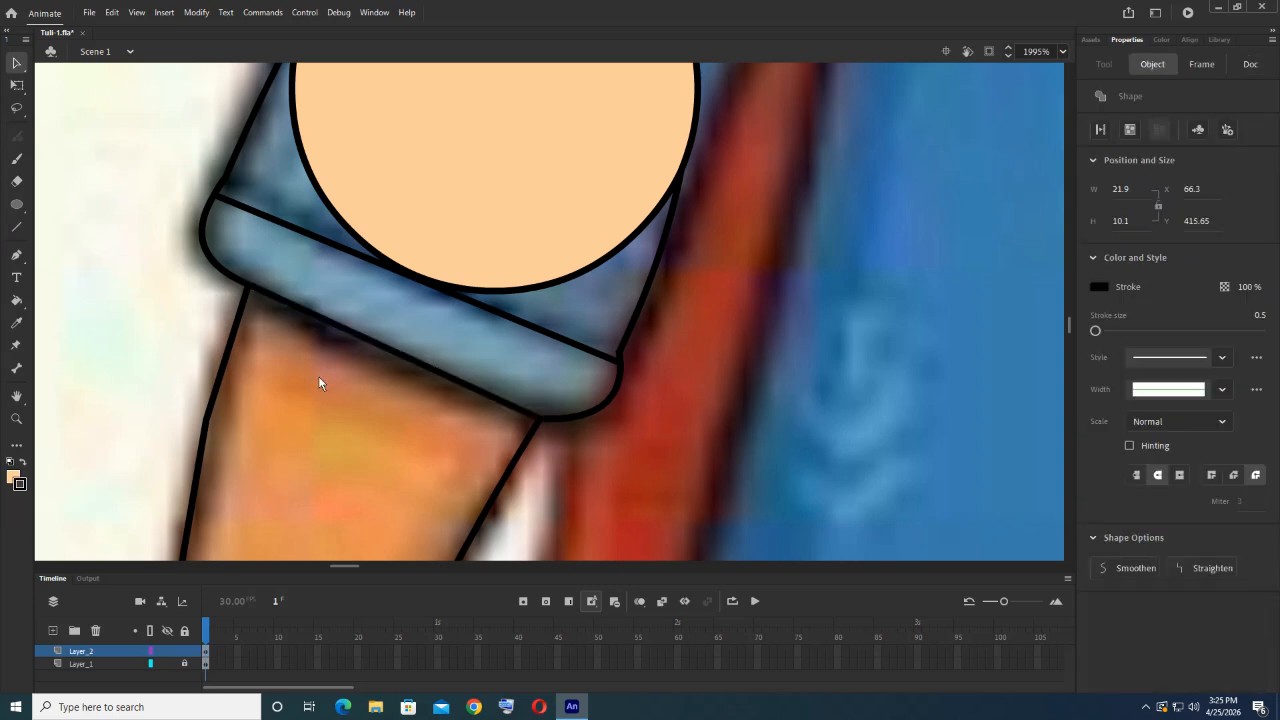
Step: Fill the forearm between the cuff and the wrist circle with the current skin tone
scroll(257, 229, "down", 4)
scroll(308, 346, "up", 1)
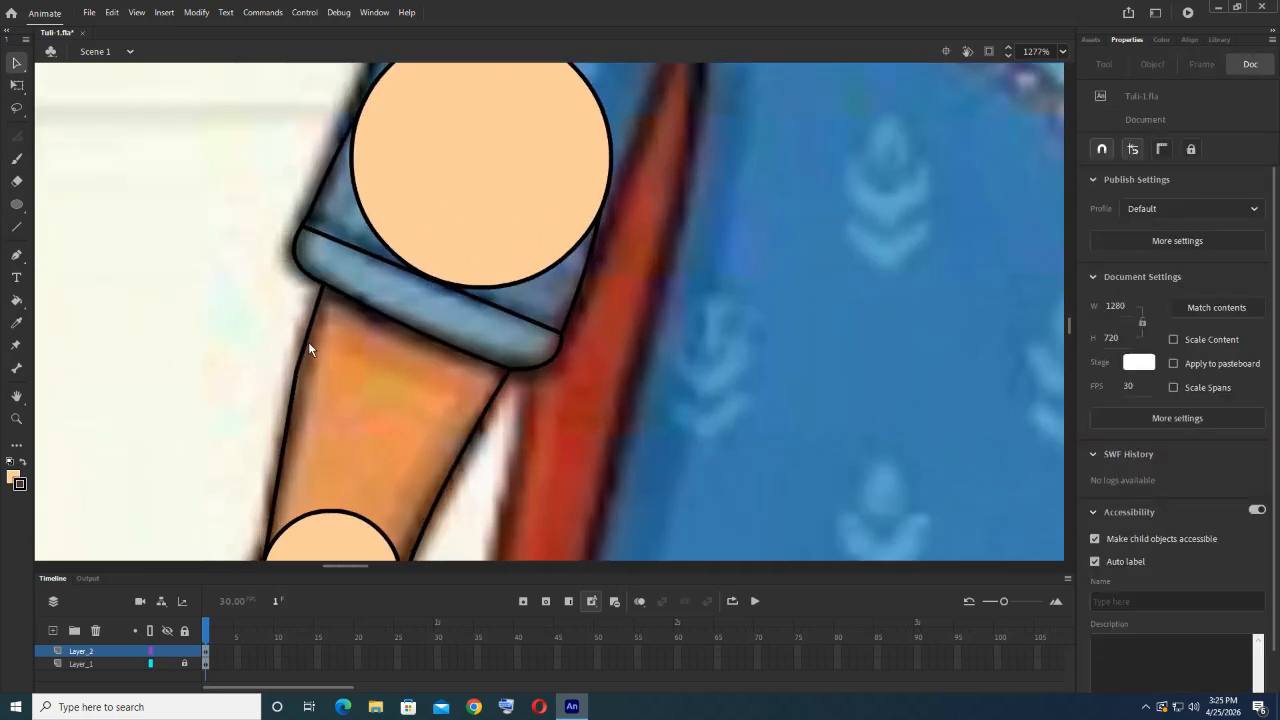
scroll(401, 420, "down", 2)
scroll(401, 400, "down", 2)
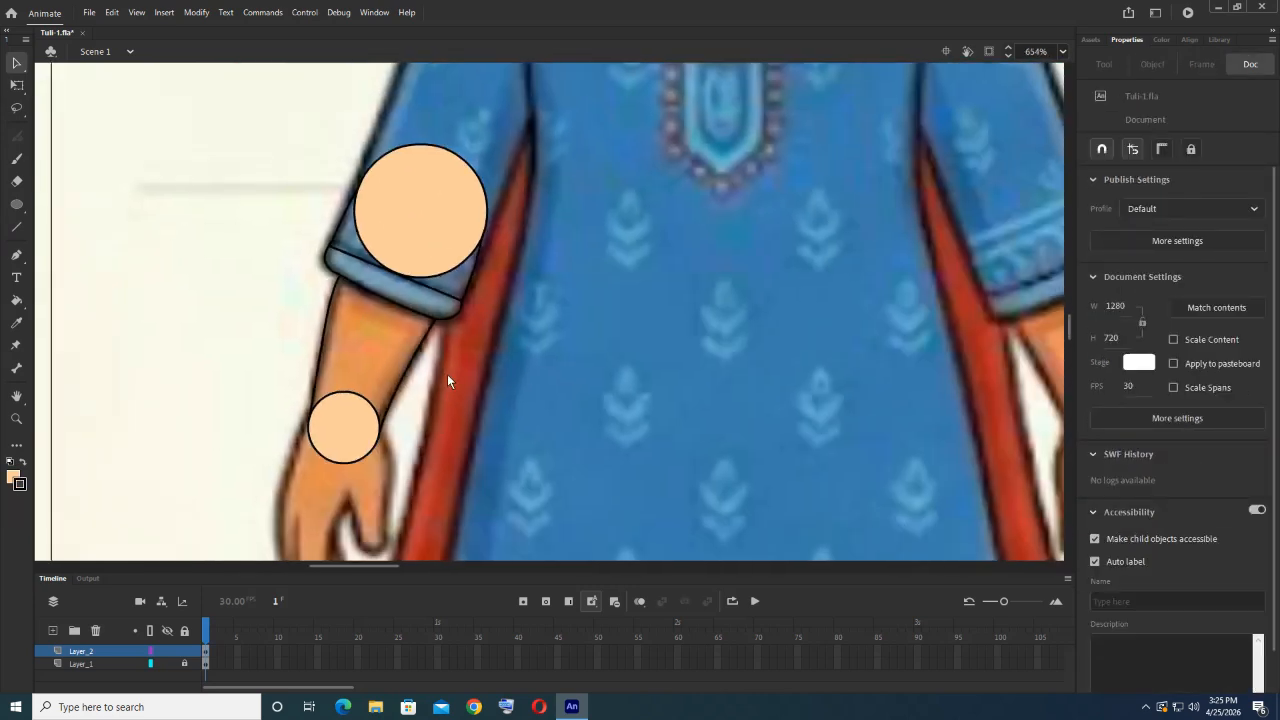
left_click(16, 300)
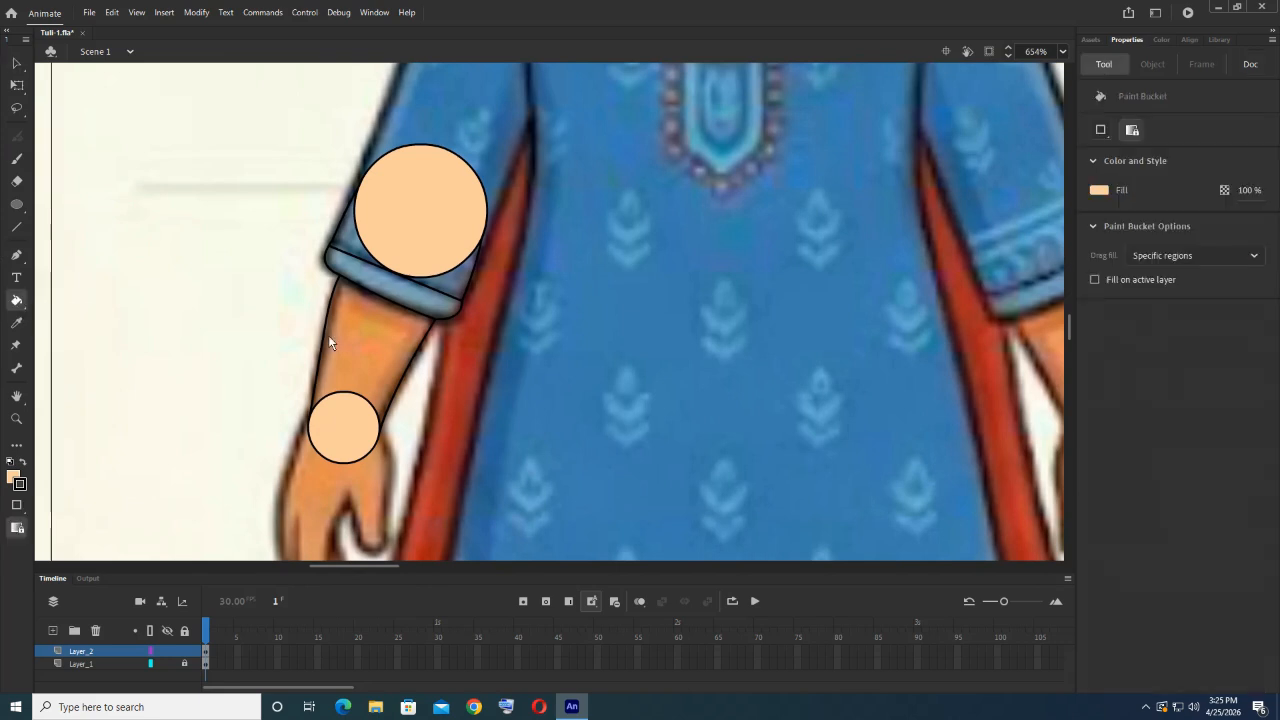
left_click(330, 335)
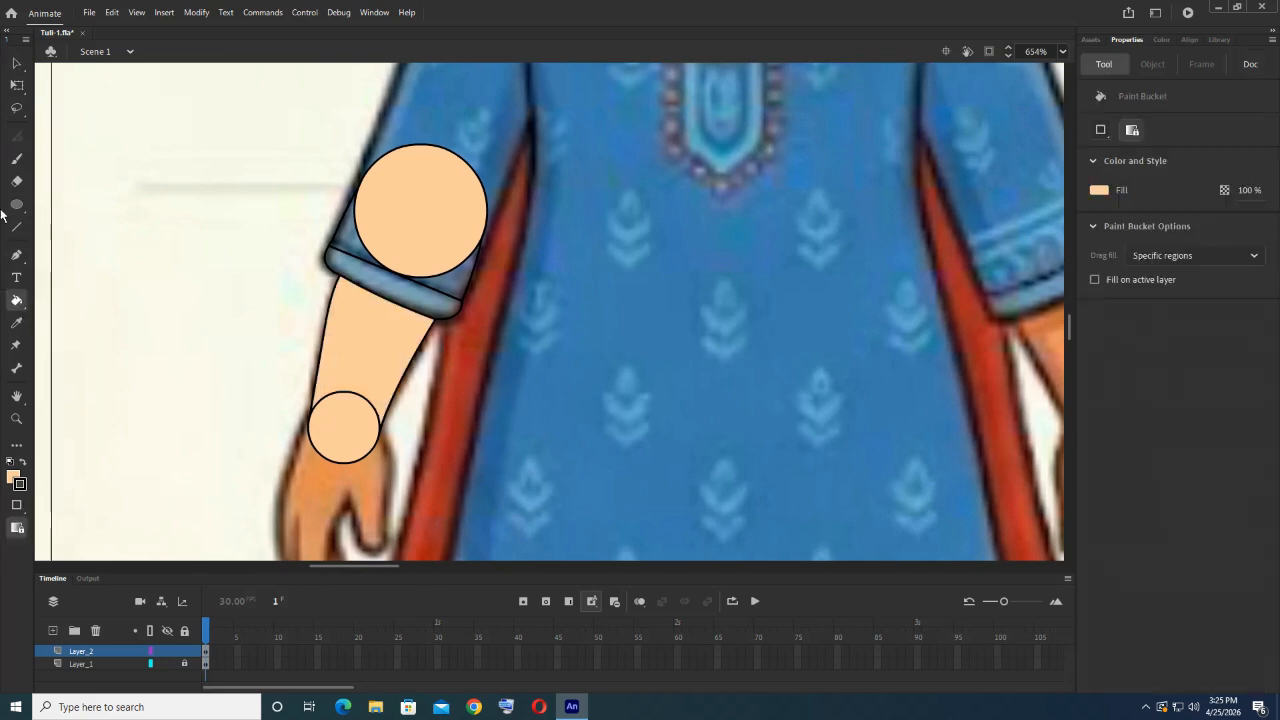
Step: Set the fill colour to light blue #6699FF and fill the sleeve cuff with it
left_click(16, 322)
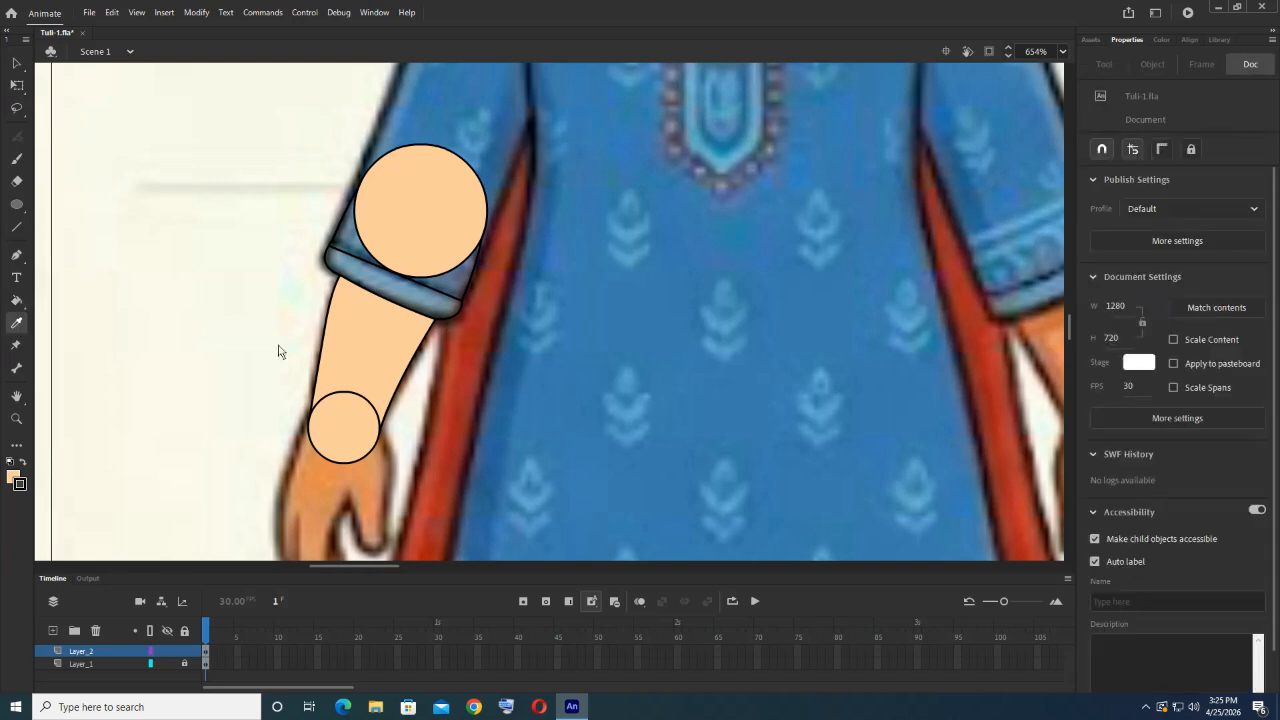
left_click(12, 479)
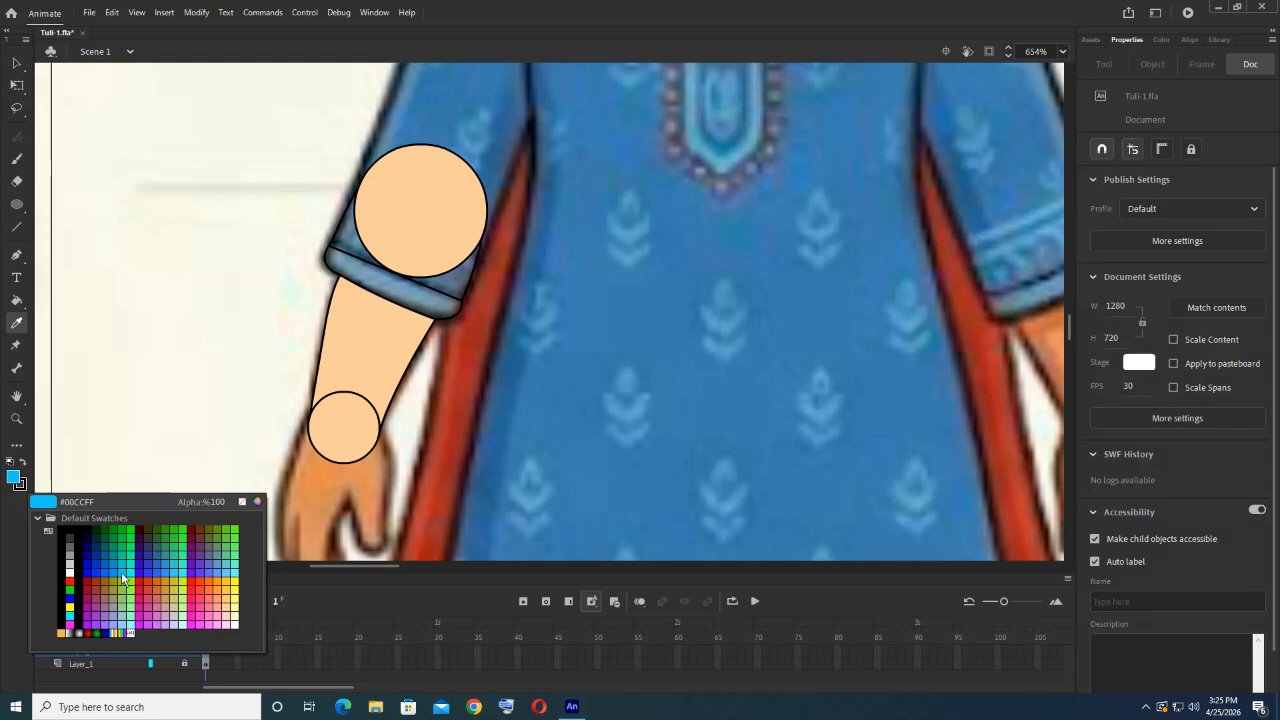
left_click(218, 578)
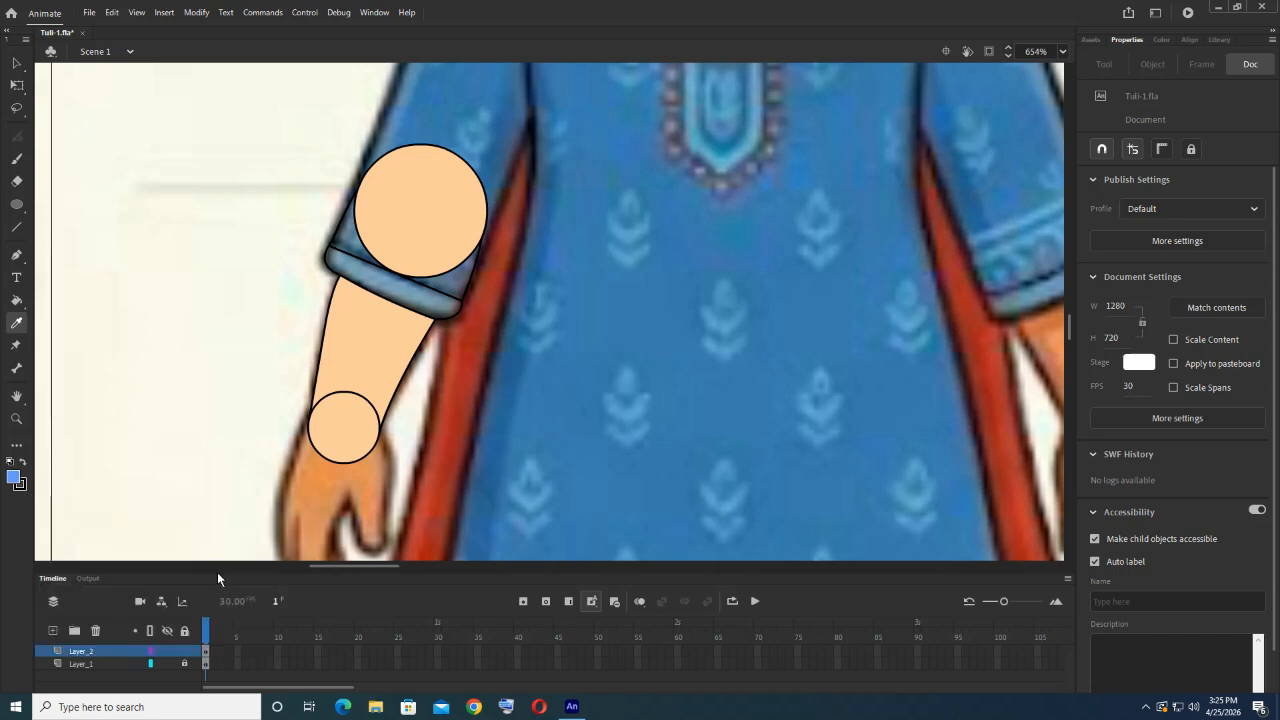
left_click(8, 306)
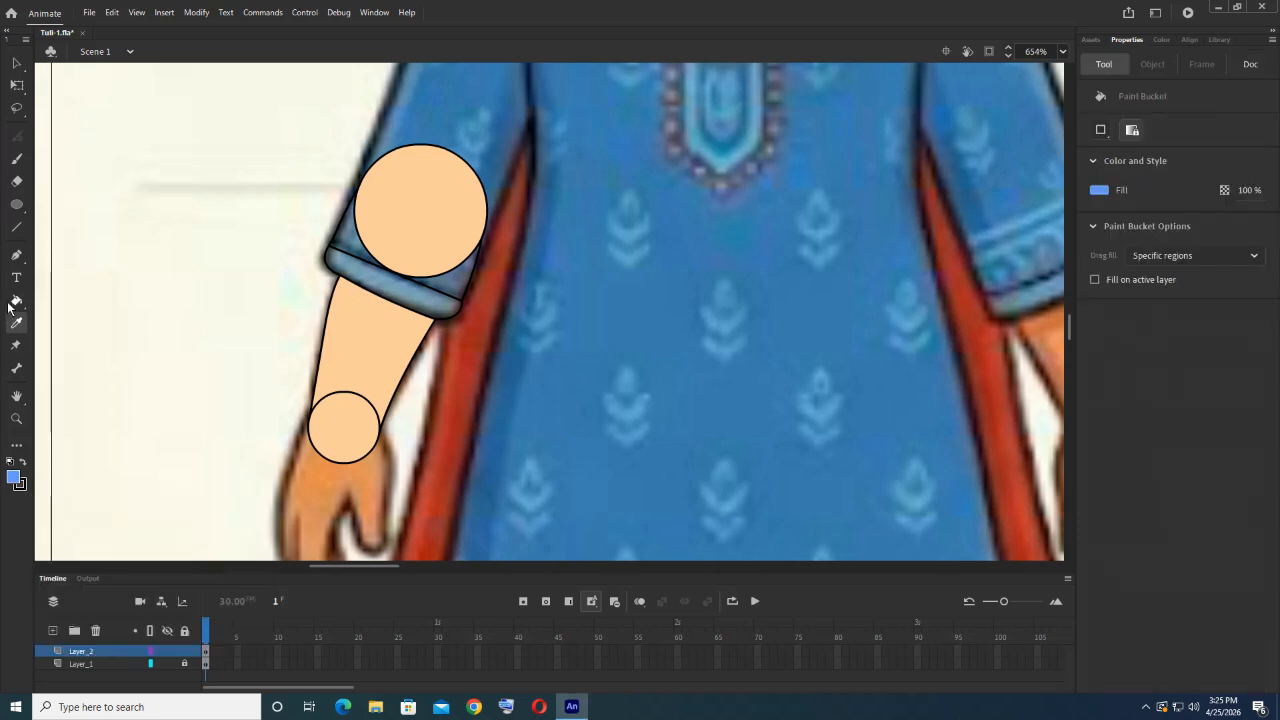
left_click(412, 289)
Step: Choose a darker violet-blue fill and apply it to the sleeve area above the cuff and the elbow circle
left_click(16, 479)
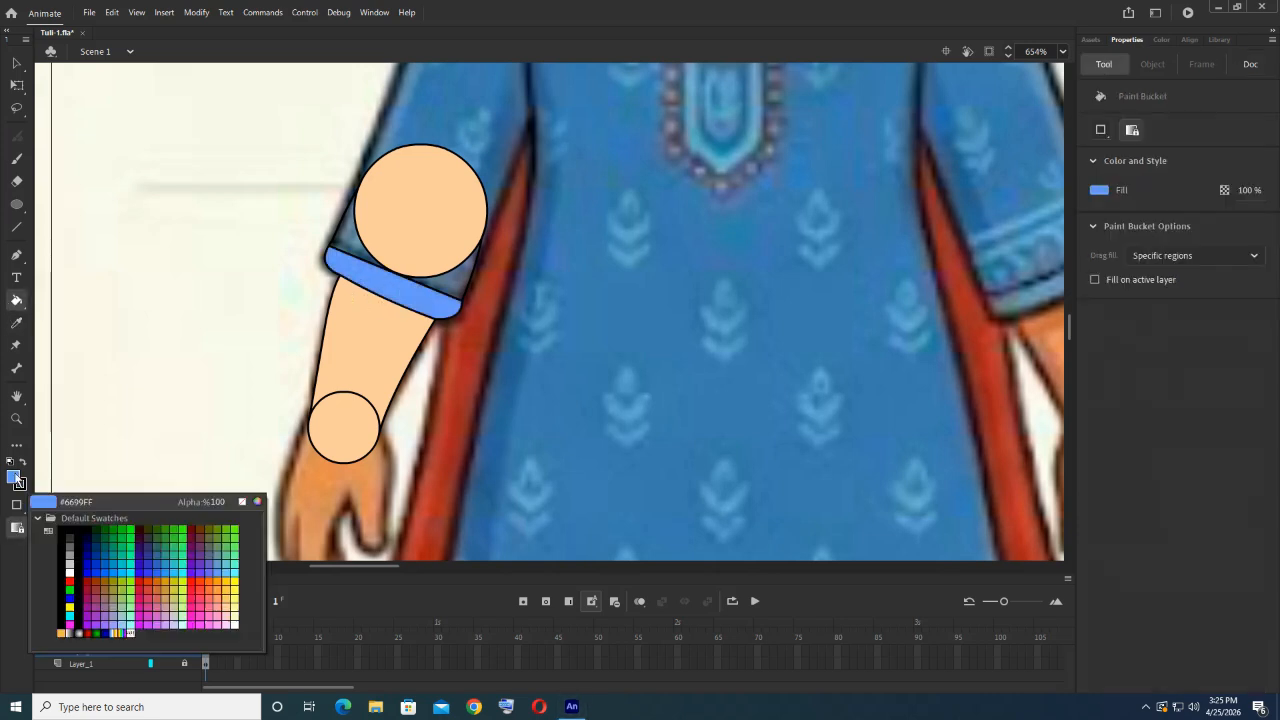
left_click(207, 581)
scroll(475, 354, "down", 3)
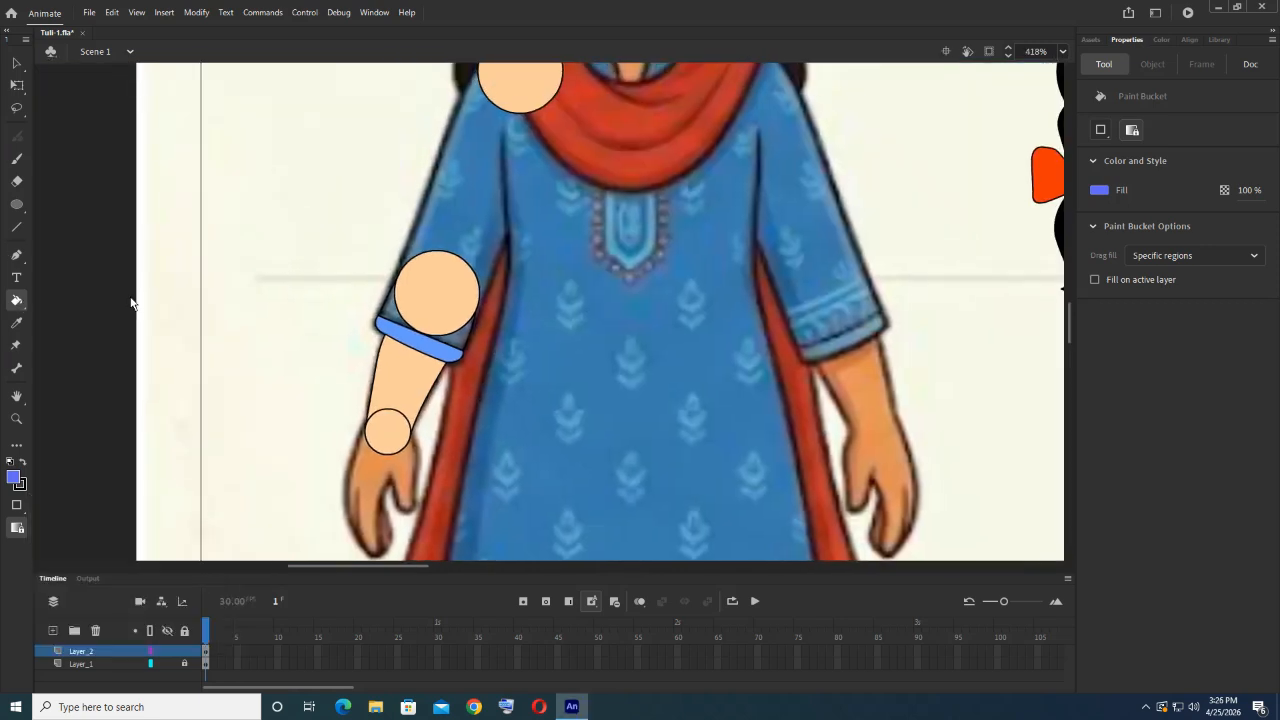
left_click(432, 346)
left_click(438, 320)
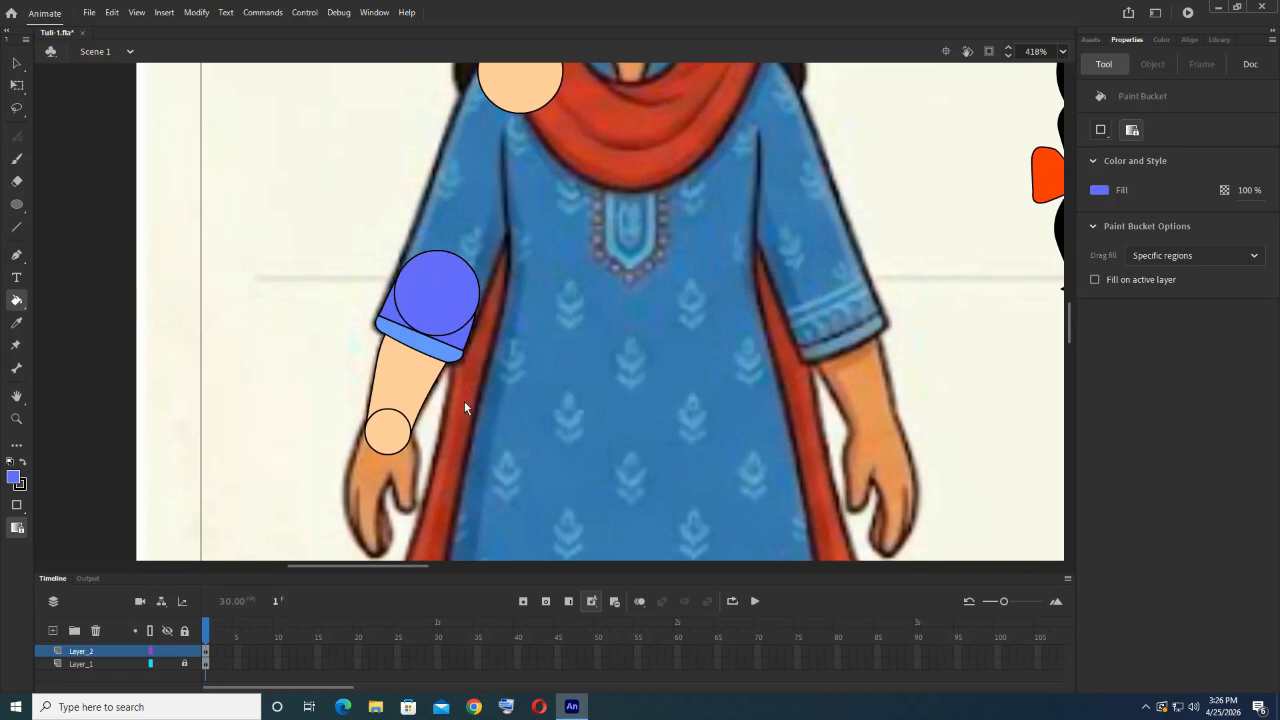
Step: Refine the edges and corners of the sleeve cuff so its outline flows smoothly
scroll(472, 336, "up", 3)
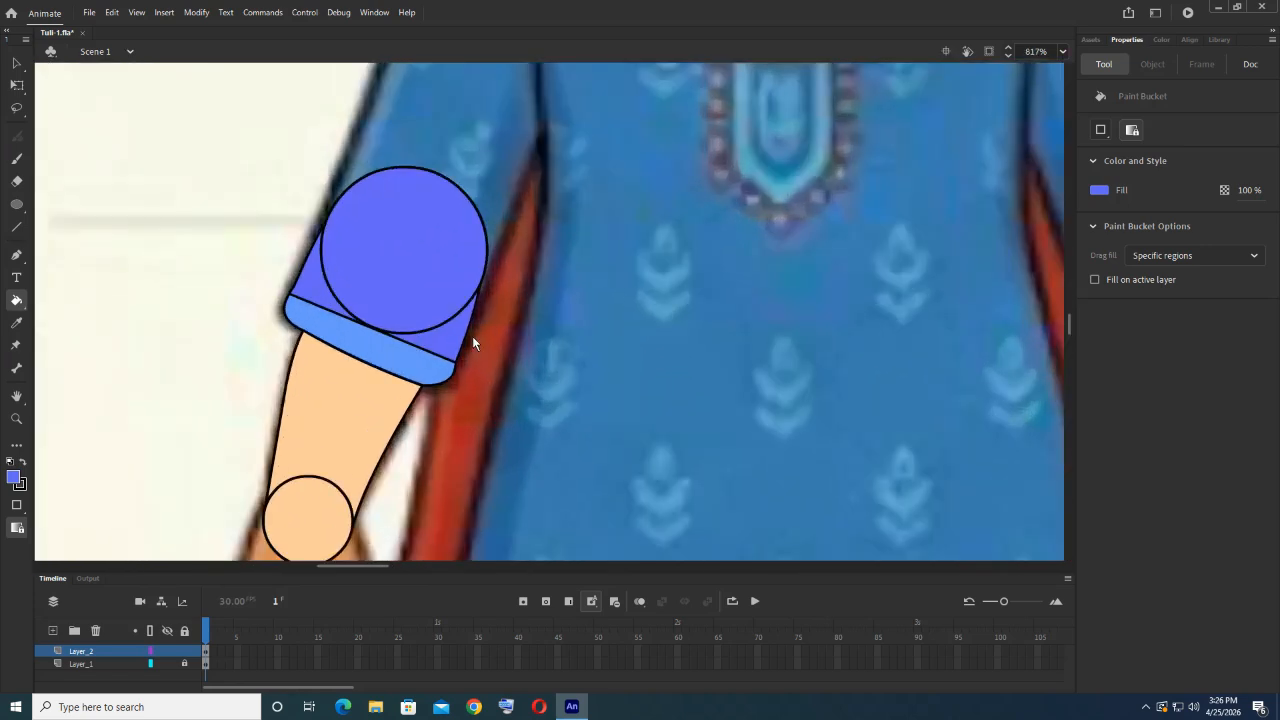
left_click(16, 63)
scroll(512, 355, "up", 3)
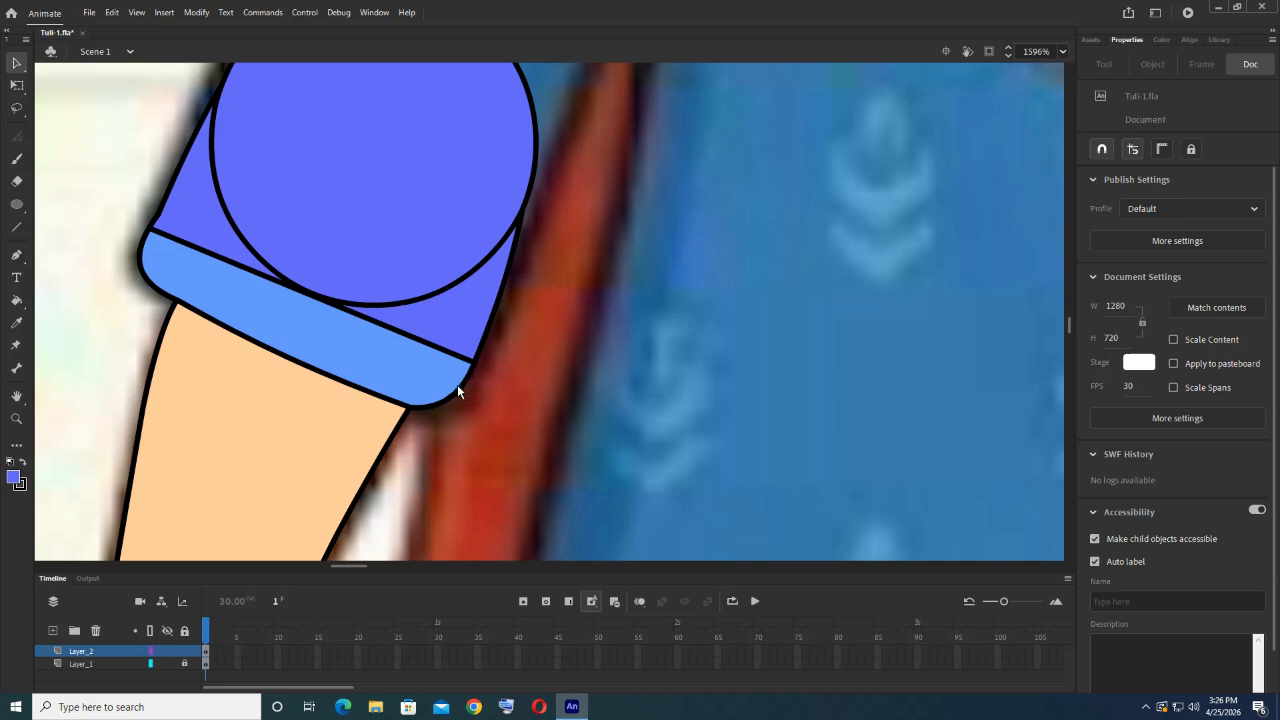
left_click_drag(151, 231, 153, 231)
scroll(153, 226, "up", 1)
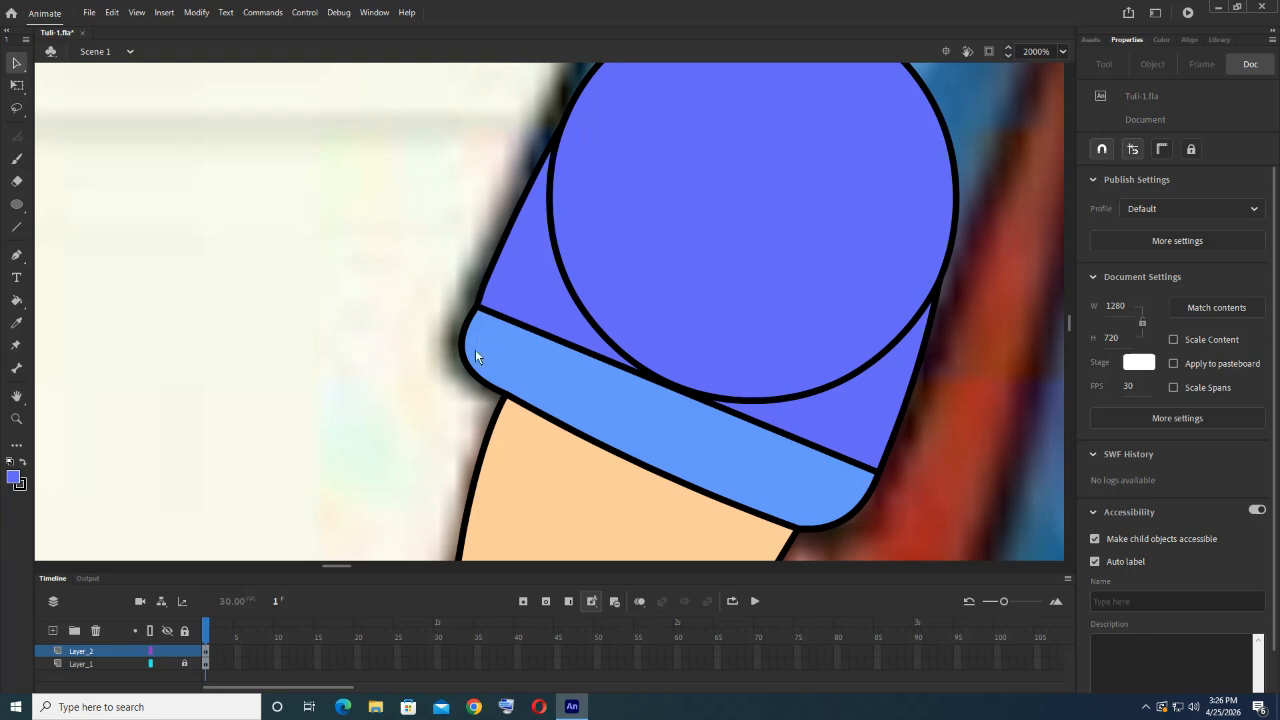
Step: Place a copy of the coloured forearm, sleeve and both joint circles on the pasteboard beside the stage
scroll(475, 356, "down", 7)
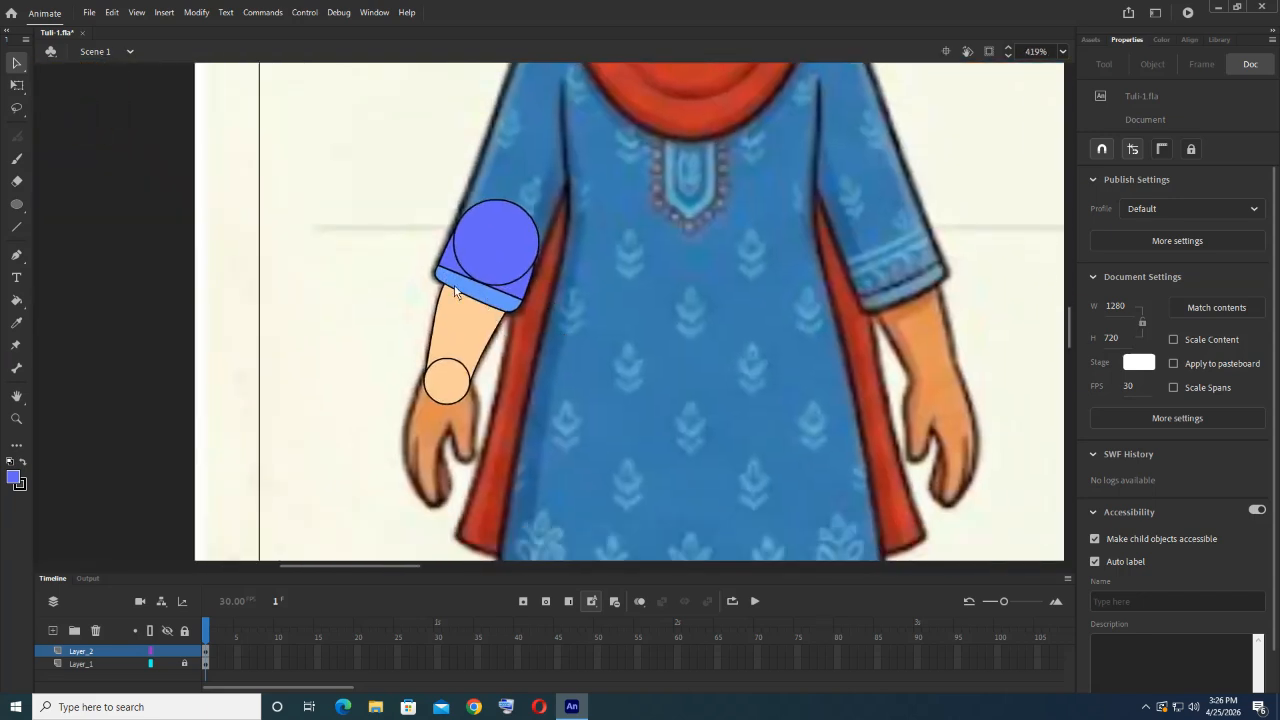
left_click_drag(349, 167, 592, 484)
left_click_drag(481, 310, 308, 257)
Step: Trace the hand's outline below the wrist circle with straight lines around the thumb, fingers and outer edge
scroll(487, 405, "up", 5)
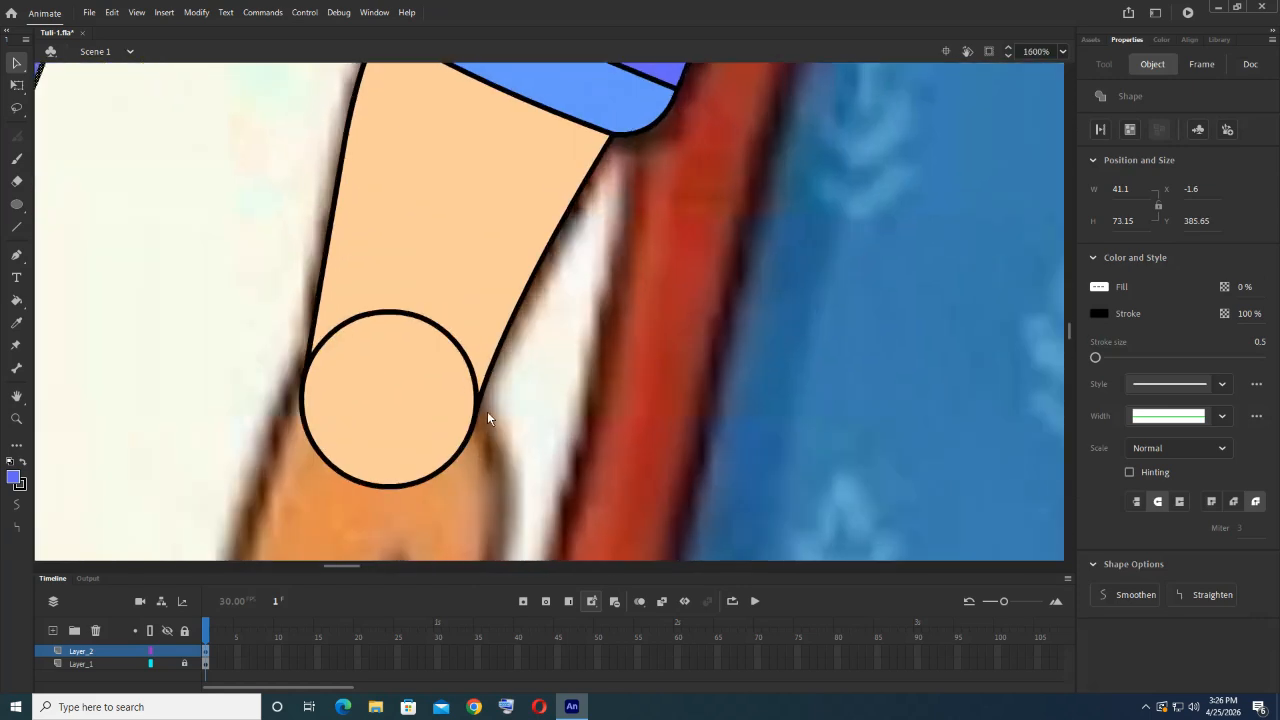
key("p")
scroll(488, 320, "down", 2)
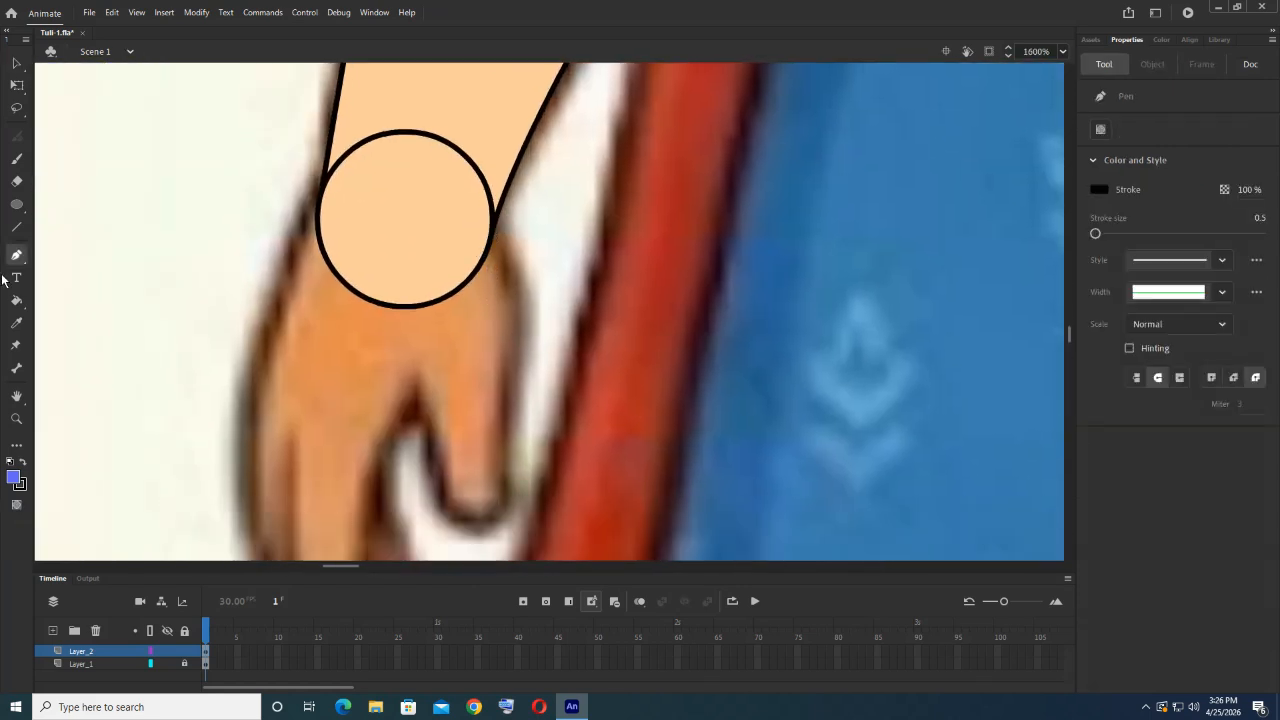
left_click(17, 228)
mouse_move(493, 232)
left_mouse_down()
mouse_move(508, 400)
mouse_move(492, 461)
mouse_move(507, 497)
left_mouse_up()
left_click_drag(507, 497, 442, 497)
mouse_move(442, 497)
left_mouse_down()
mouse_move(409, 388)
mouse_move(435, 436)
mouse_move(422, 377)
left_mouse_up()
left_click_drag(422, 377, 387, 474)
mouse_move(407, 504)
left_mouse_down()
mouse_move(442, 310)
mouse_move(454, 443)
left_mouse_up()
left_click_drag(454, 443, 430, 452)
left_click_drag(366, 492, 278, 343)
left_click_drag(307, 336, 301, 464)
left_click_drag(272, 471, 299, 240)
left_click_drag(299, 240, 350, 138)
Step: Bend the hand's outer edge, fingertips and inner finger line to match the reference hand
left_click(17, 65)
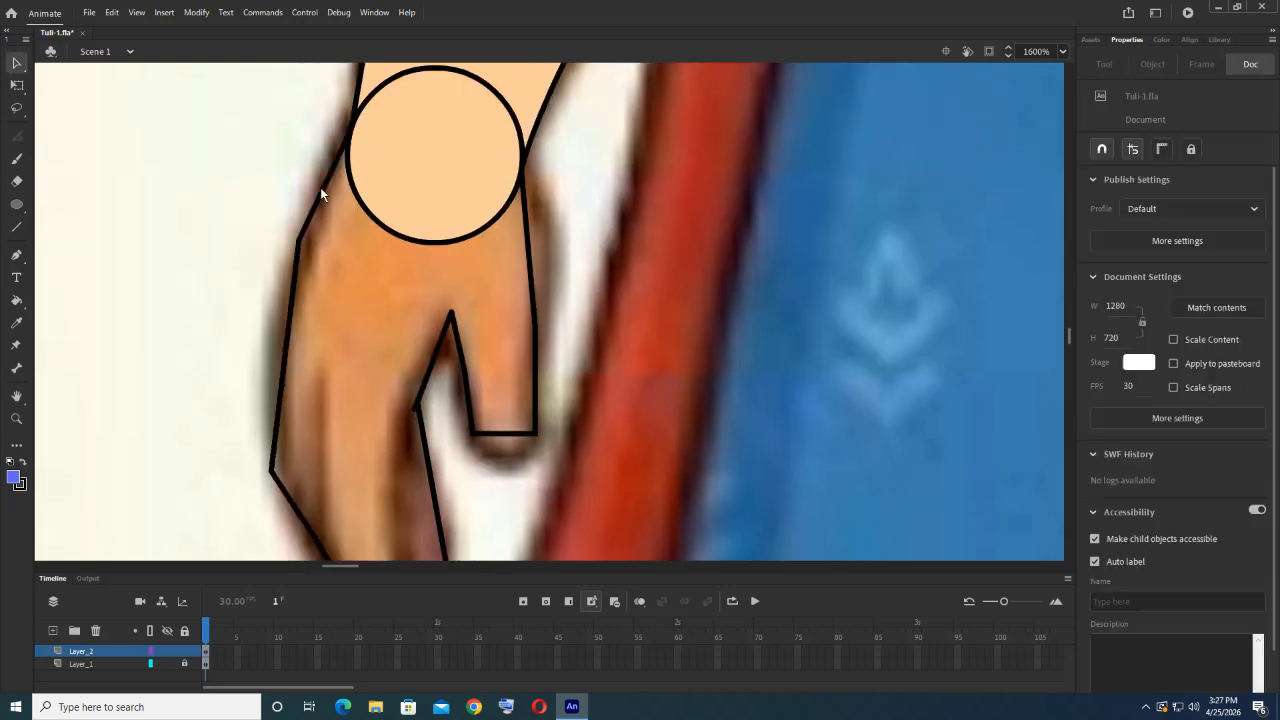
scroll(285, 300, "down", 3)
left_click_drag(380, 395, 381, 410)
left_click_drag(427, 351, 430, 356)
left_click_drag(425, 265, 421, 266)
left_click_drag(418, 158, 407, 168)
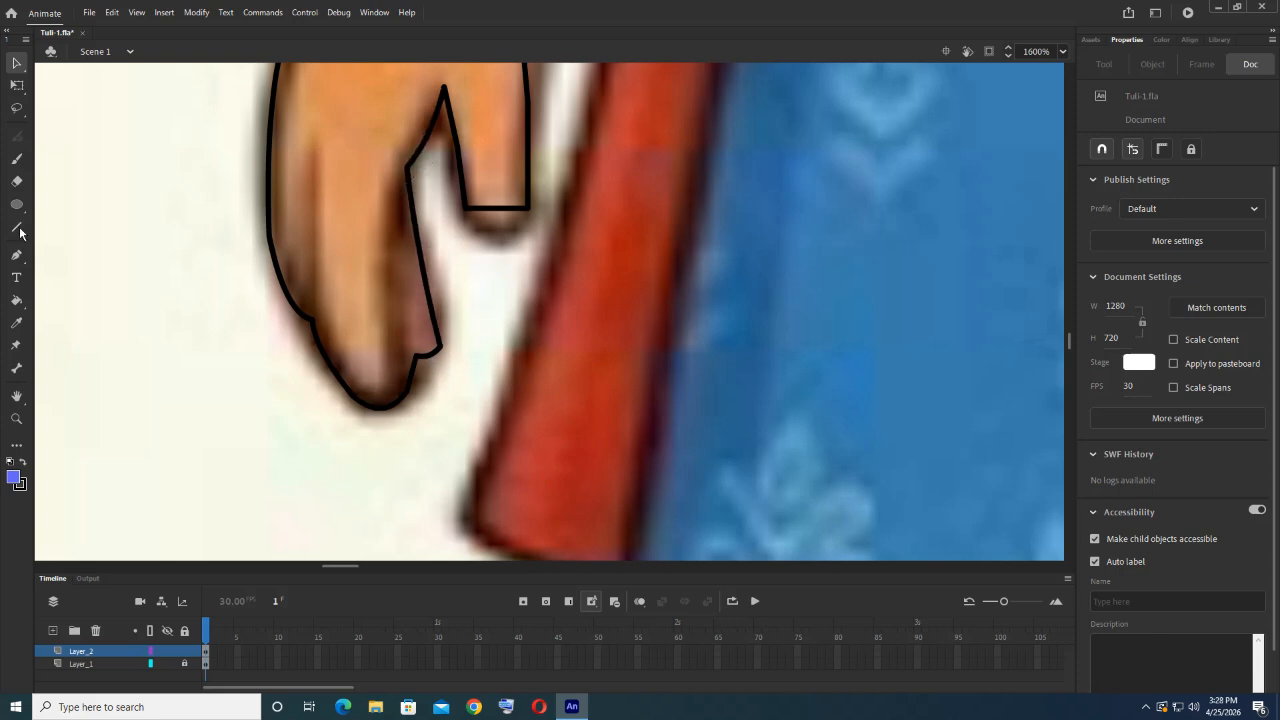
Step: Draw lines separating the fingers beside the thumb gap and curve them along the reference
left_click(19, 230)
left_click_drag(416, 354, 405, 175)
mouse_move(400, 398)
left_mouse_down()
mouse_move(396, 170)
mouse_move(407, 168)
left_mouse_up()
left_click(17, 64)
mouse_move(403, 270)
left_mouse_down()
mouse_move(384, 262)
mouse_move(405, 285)
left_mouse_up()
Step: Draw a line from the outer fingertip notch up into the hand and bend it slightly outward
left_click(18, 230)
left_click_drag(312, 320, 313, 130)
left_click(17, 64)
left_click_drag(312, 231, 306, 231)
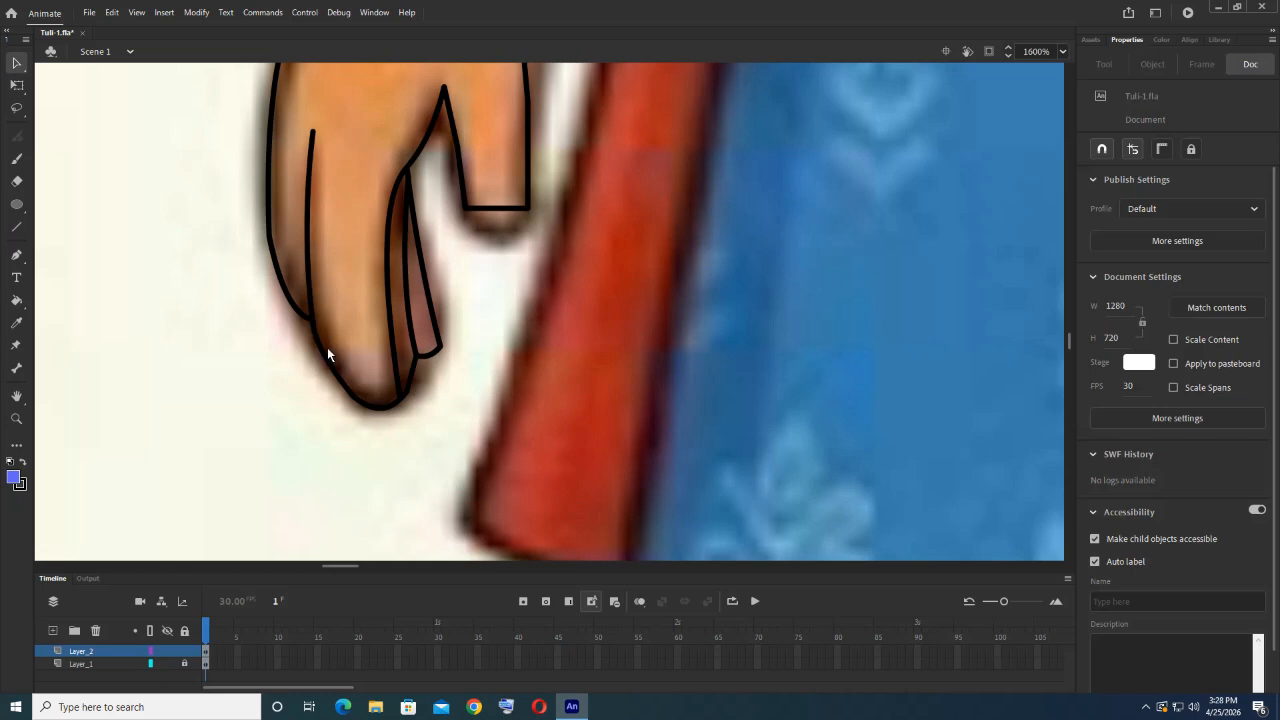
Step: Curve the thumb's outer edge and round its tip to match the reference
key("ctrl+equal")
key("ctrl+minus")
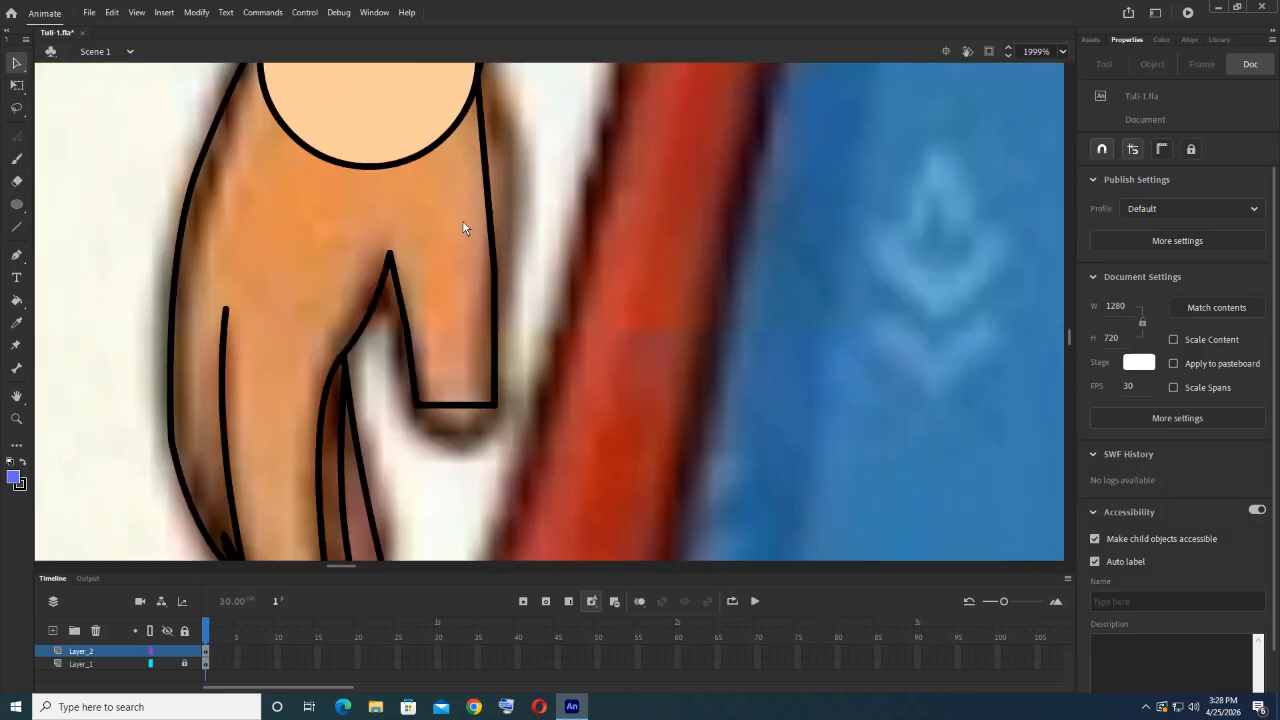
left_click_drag(453, 368, 453, 390)
key("ctrl+equal")
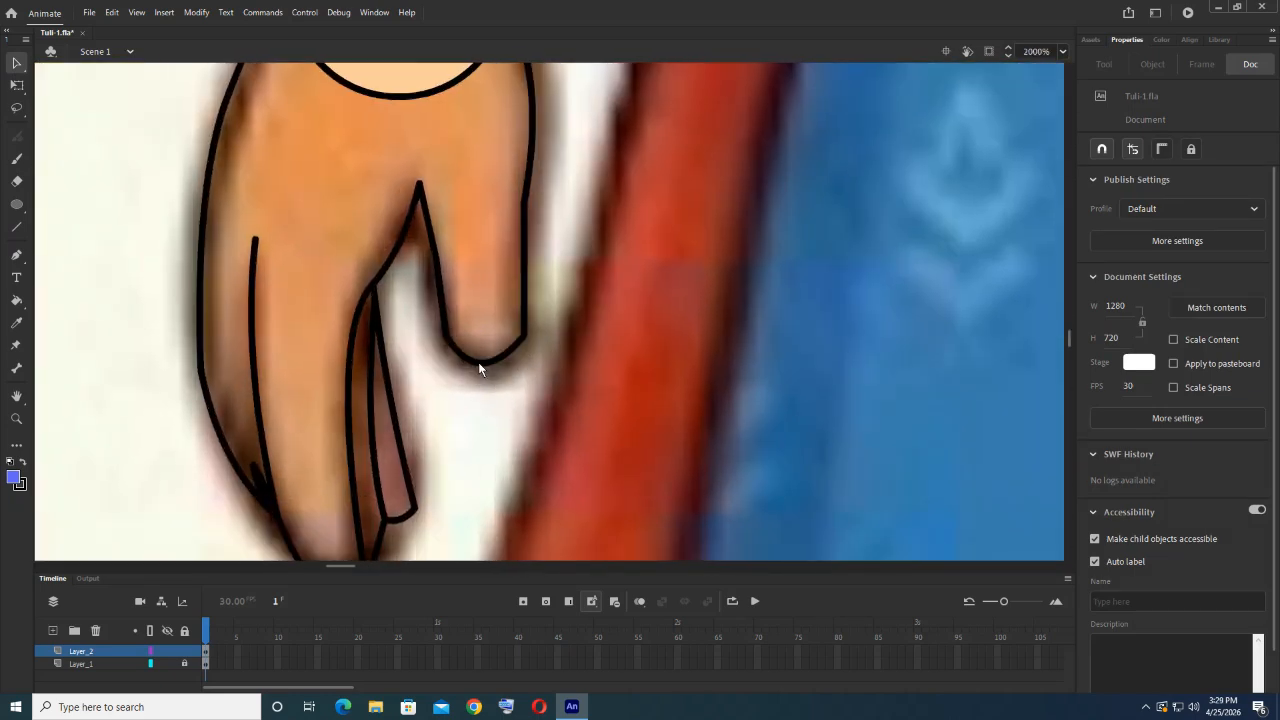
Step: Narrow the thumb tip by pulling its two lower corners inward and down, and adjust the thumb's inner edge
left_click_drag(446, 337, 453, 350)
left_click_drag(524, 336, 516, 350)
left_click_drag(450, 316, 523, 312)
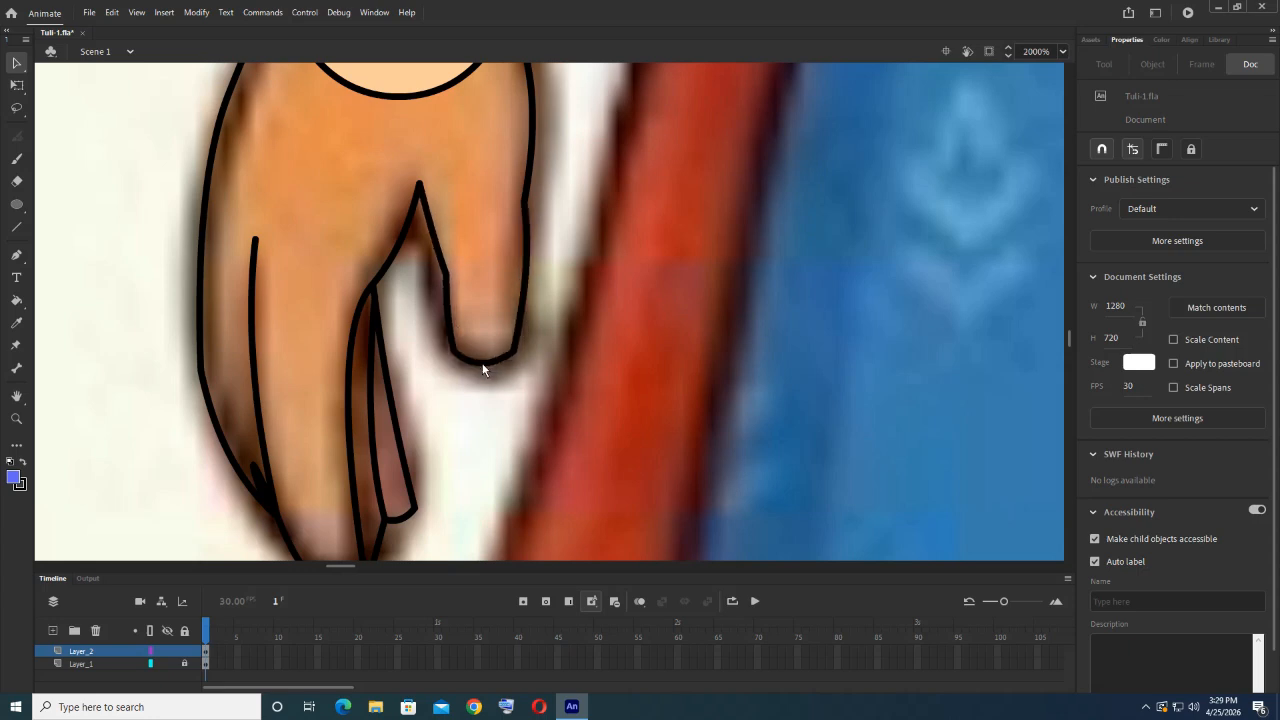
Step: Draw a line across the thumb tip to mark off the nail and curve it slightly upward
key("ctrl+minus")
left_click(16, 228)
left_click_drag(452, 340, 483, 342)
key("v")
key("ctrl+equal")
left_click_drag(513, 284, 514, 277)
key("ctrl+minus")
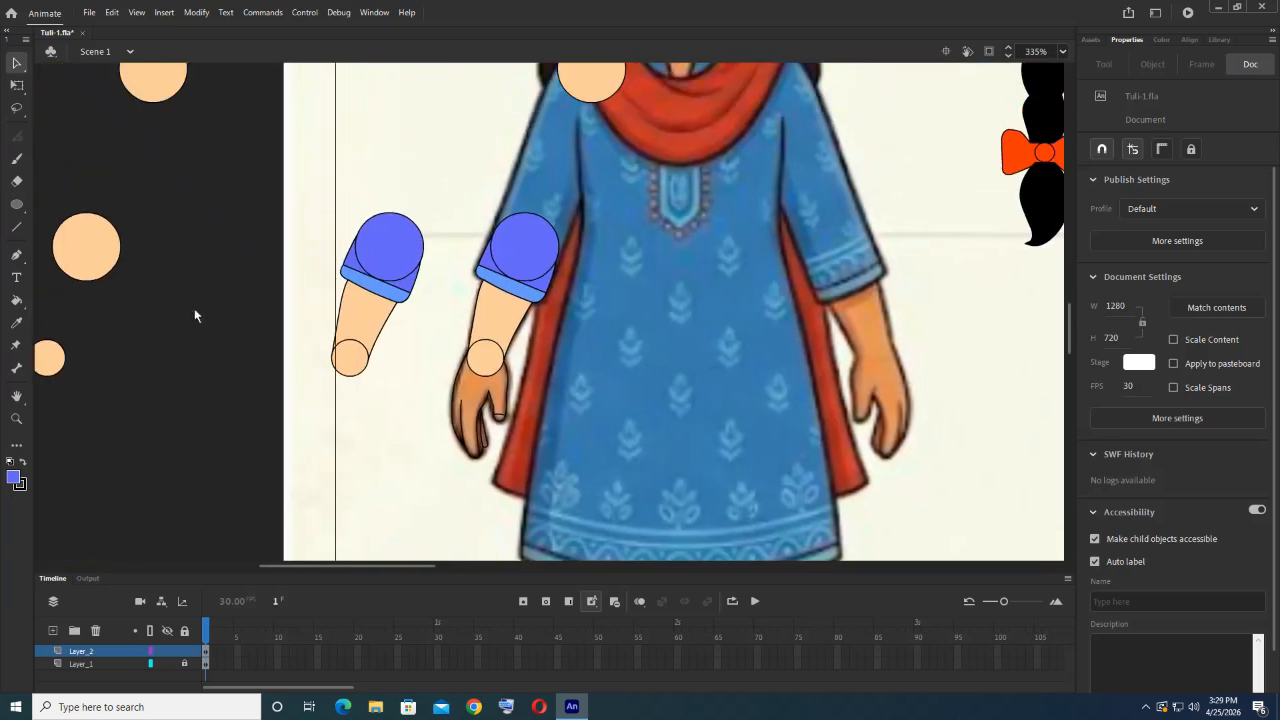
Step: Fill the palm, thumb and front fingers with the skin colour sampled from the separated forearm
left_click(16, 300)
left_click(467, 393)
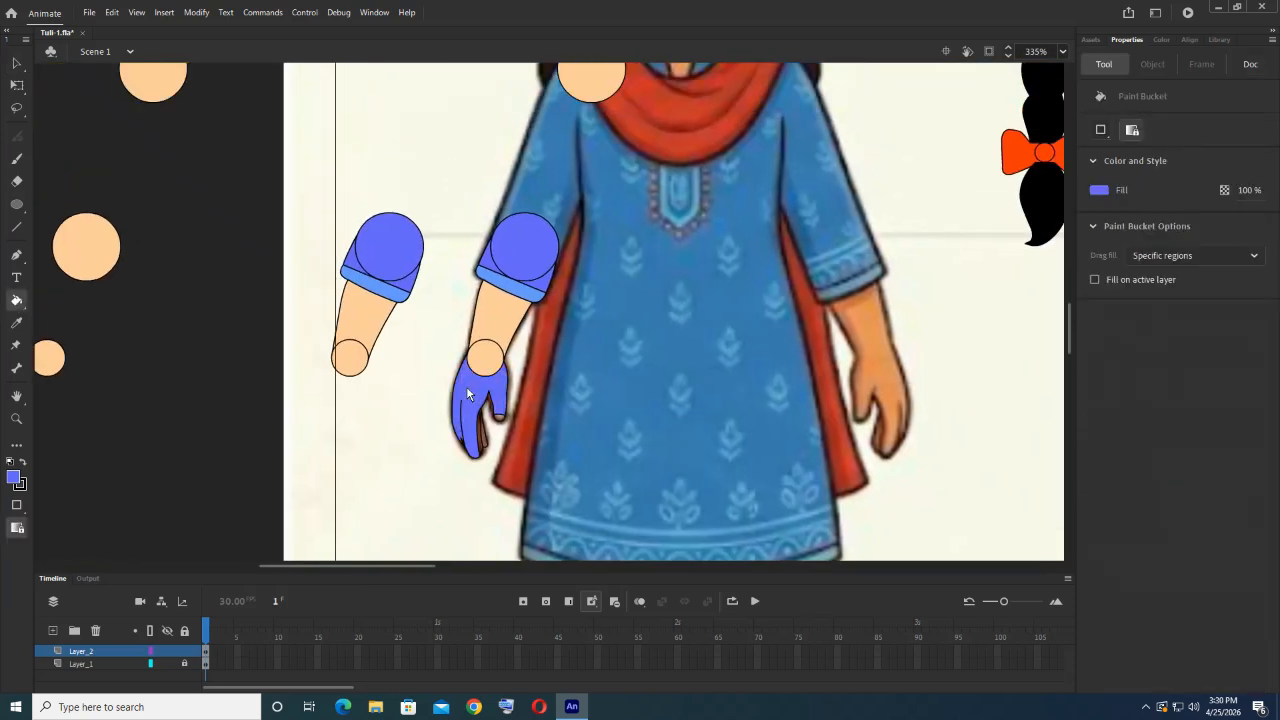
left_click(16, 322)
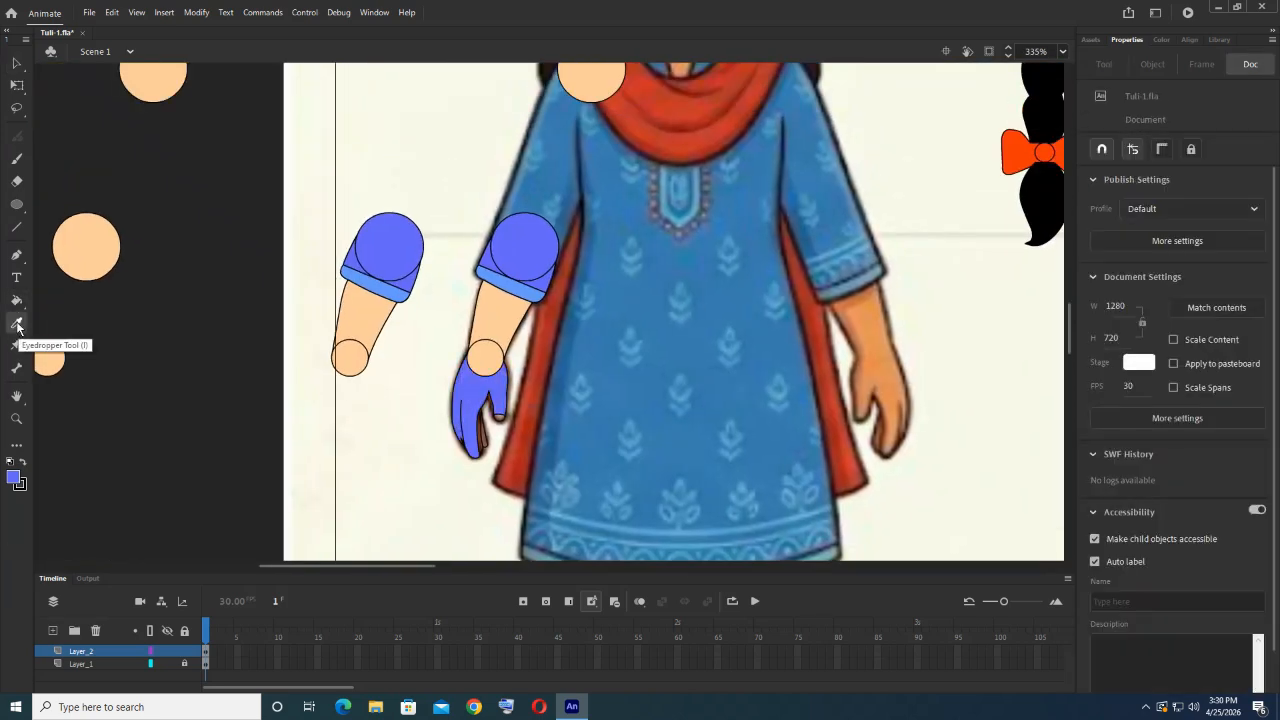
left_click(358, 333)
left_click(474, 390)
Step: Fill the shaded fingers behind the hand with dark brown and the thumbnail with white
scroll(484, 405, "up", 3)
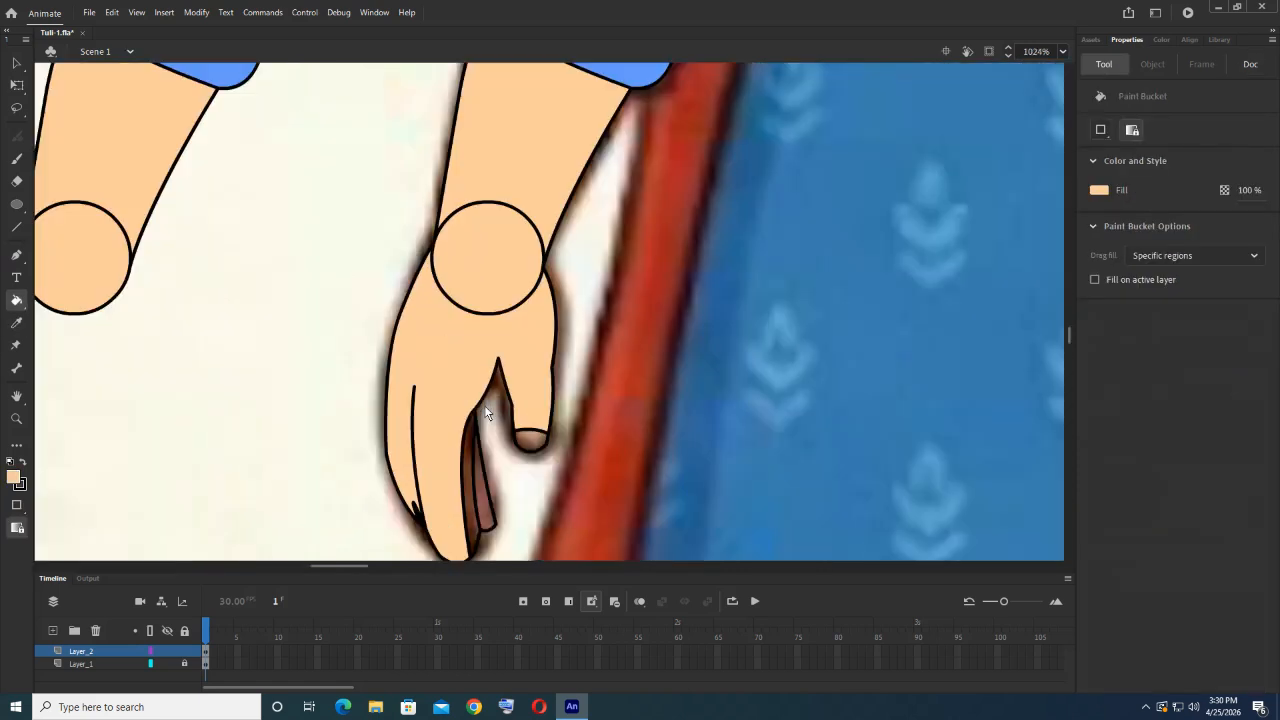
left_click_drag(507, 435, 497, 325)
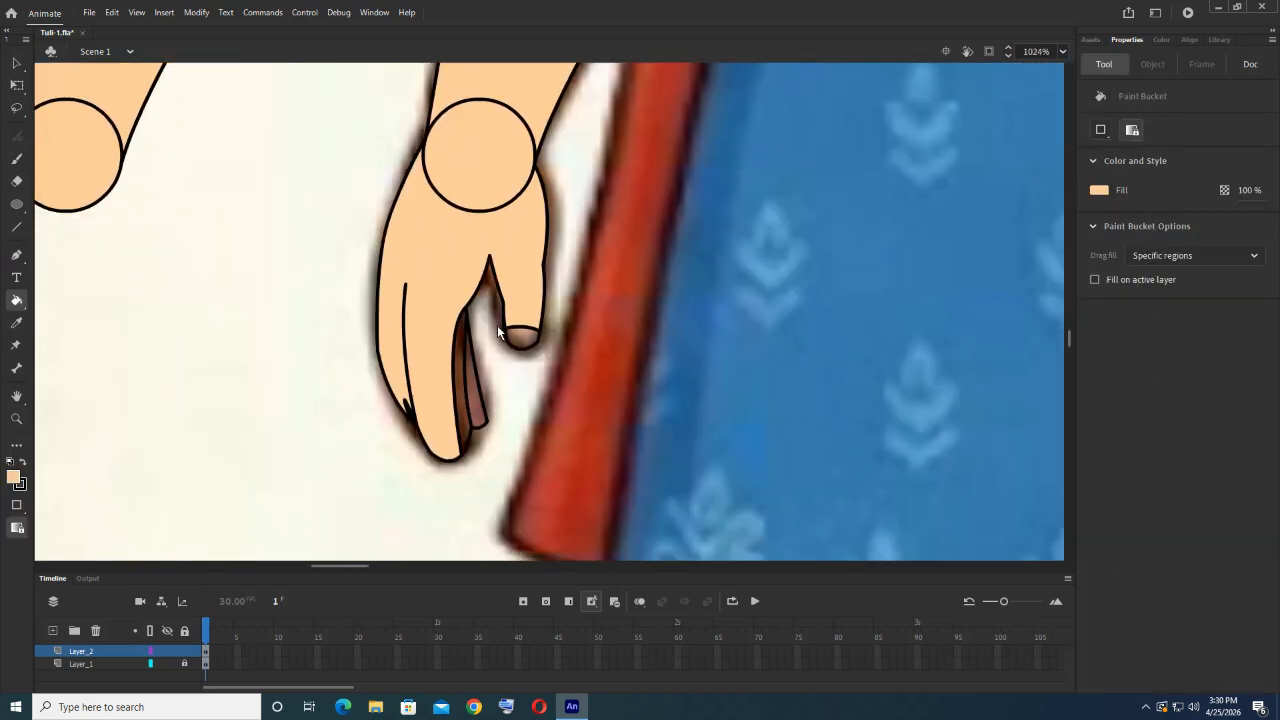
left_click(16, 481)
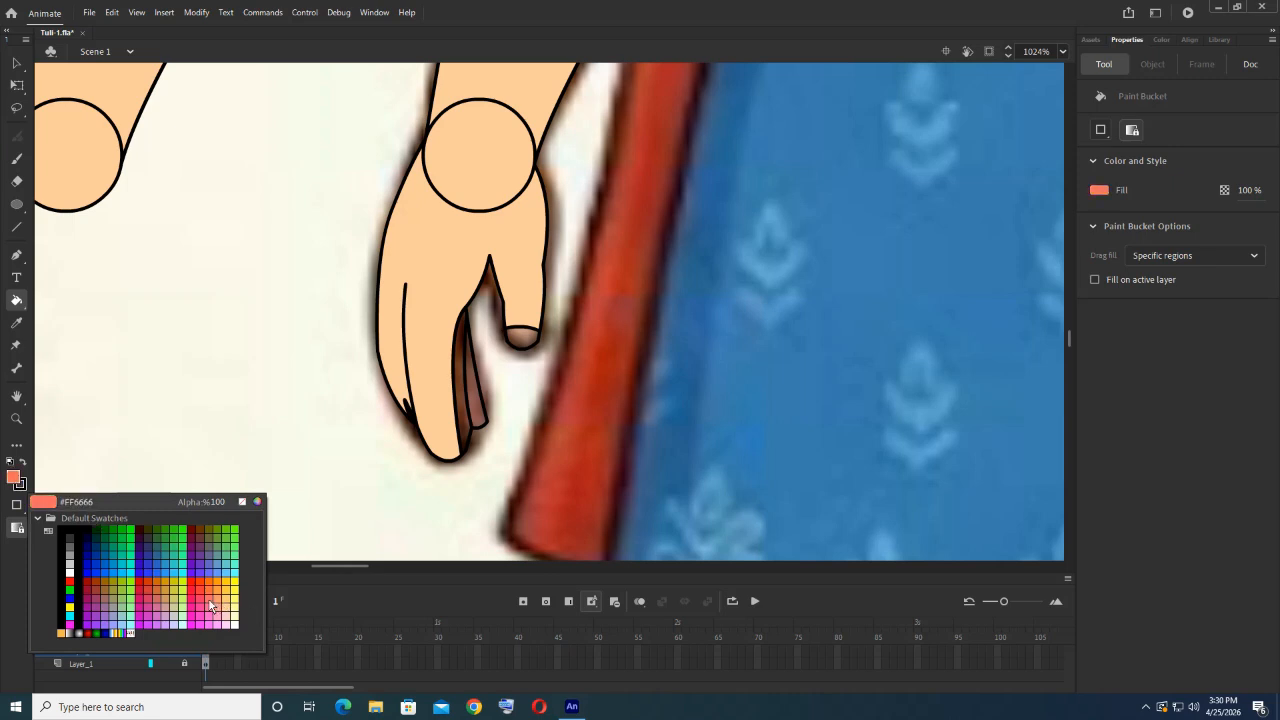
left_click(201, 537)
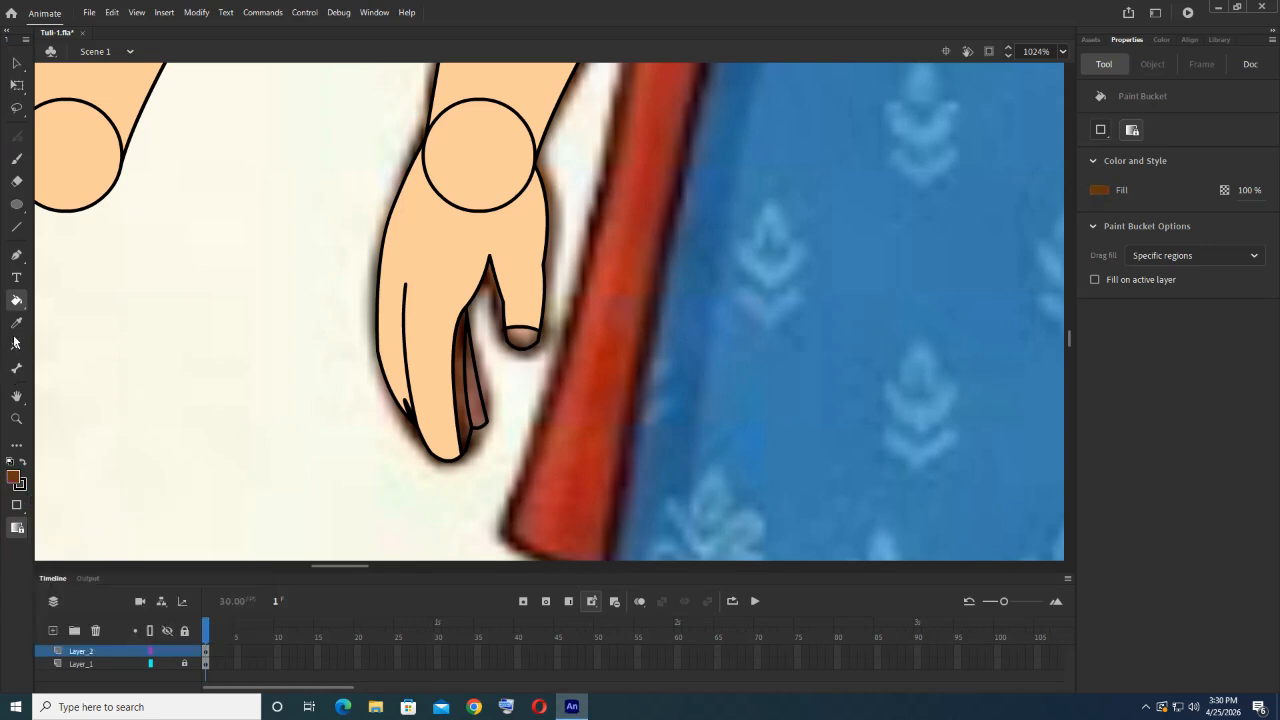
left_click(470, 400)
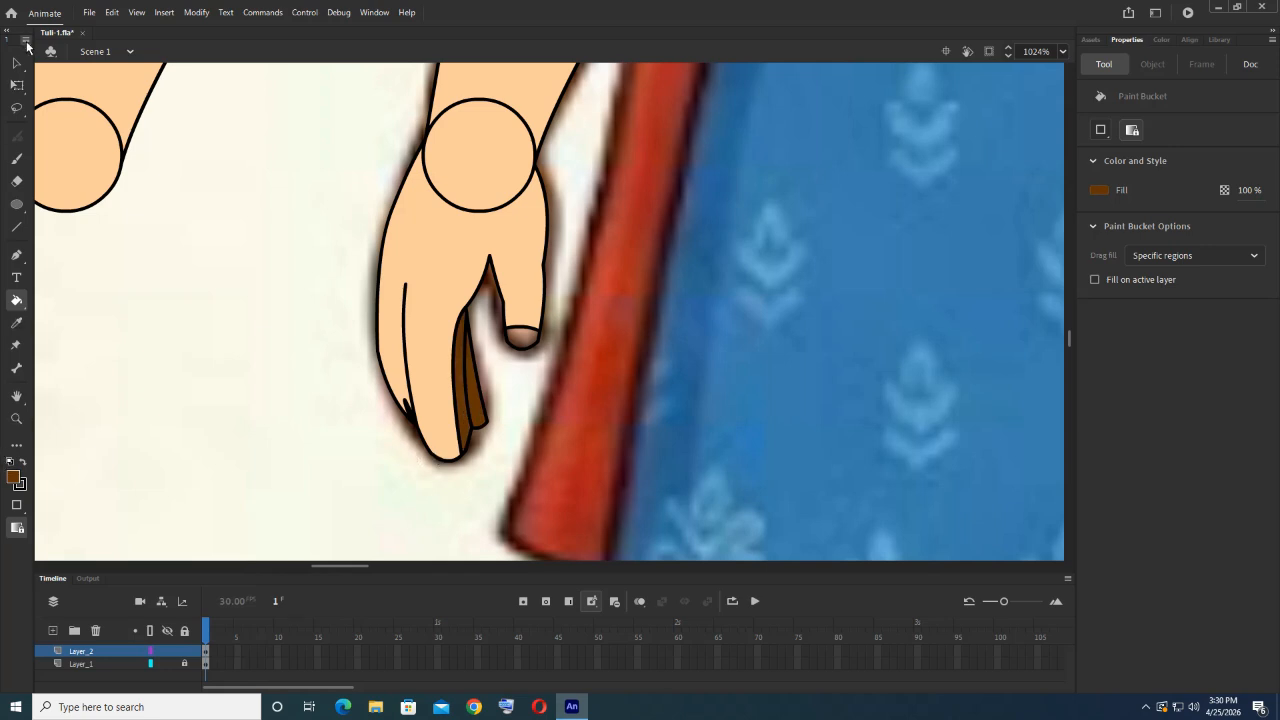
left_click(14, 478)
left_click(79, 571)
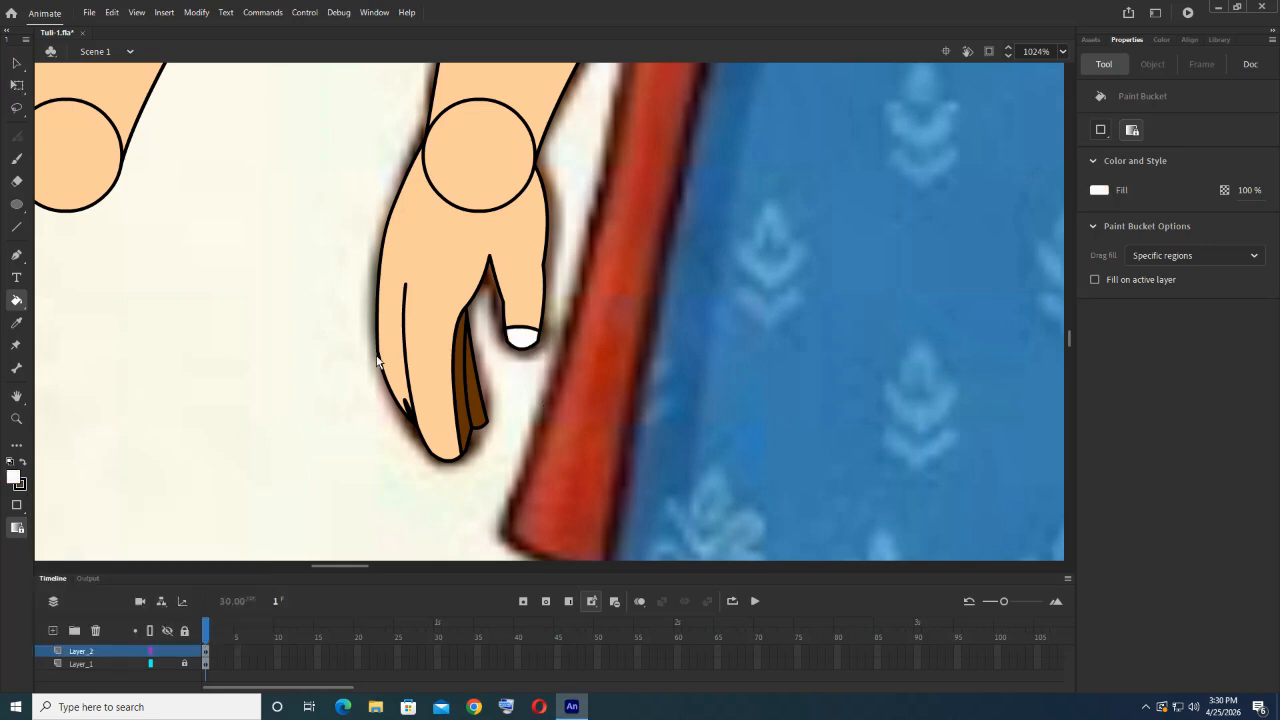
Step: Adjust the corner on the thumb's outer edge to smooth the hand's outline
left_click(18, 66)
scroll(467, 424, "up", 3)
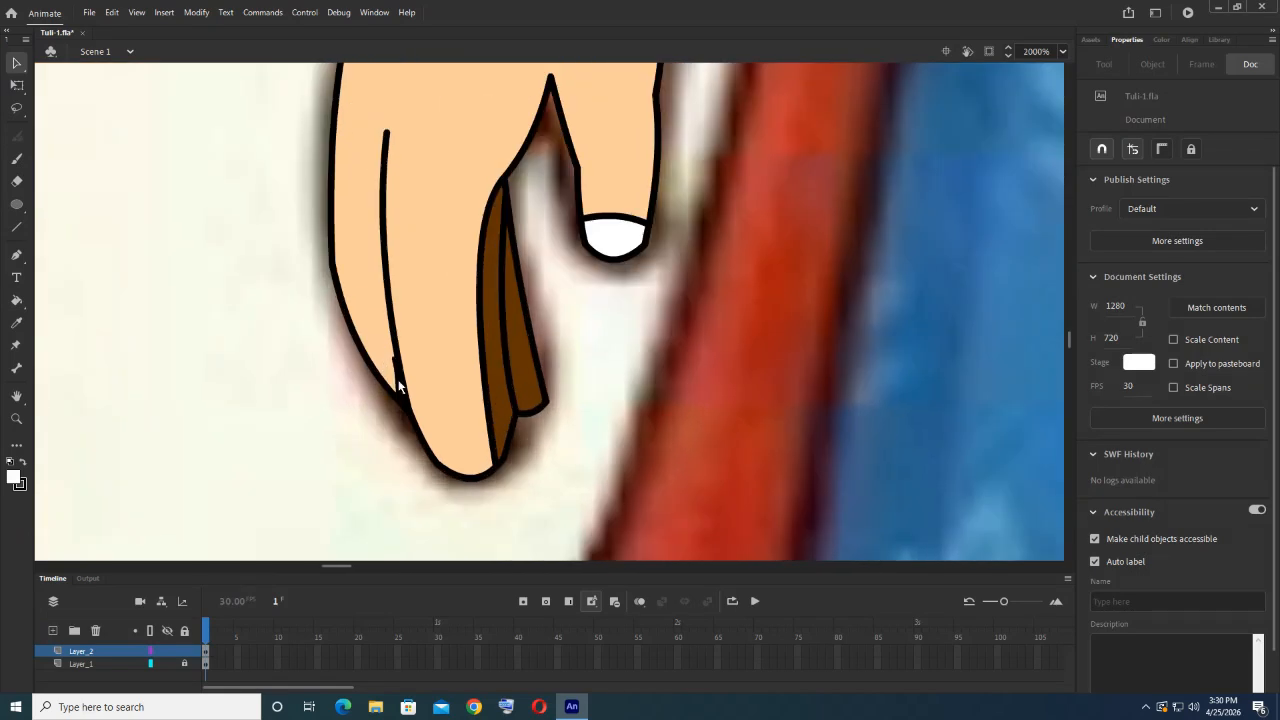
scroll(443, 451, "down", 3)
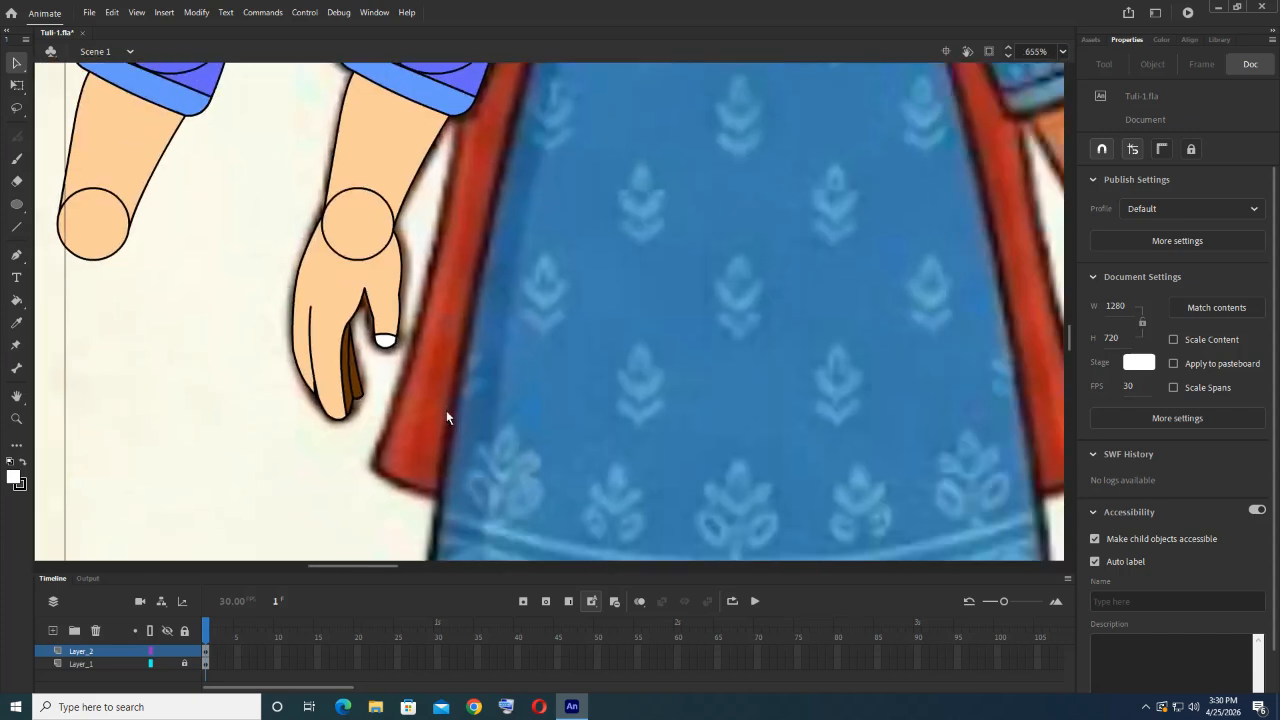
scroll(446, 417, "down", 1)
scroll(436, 401, "up", 2)
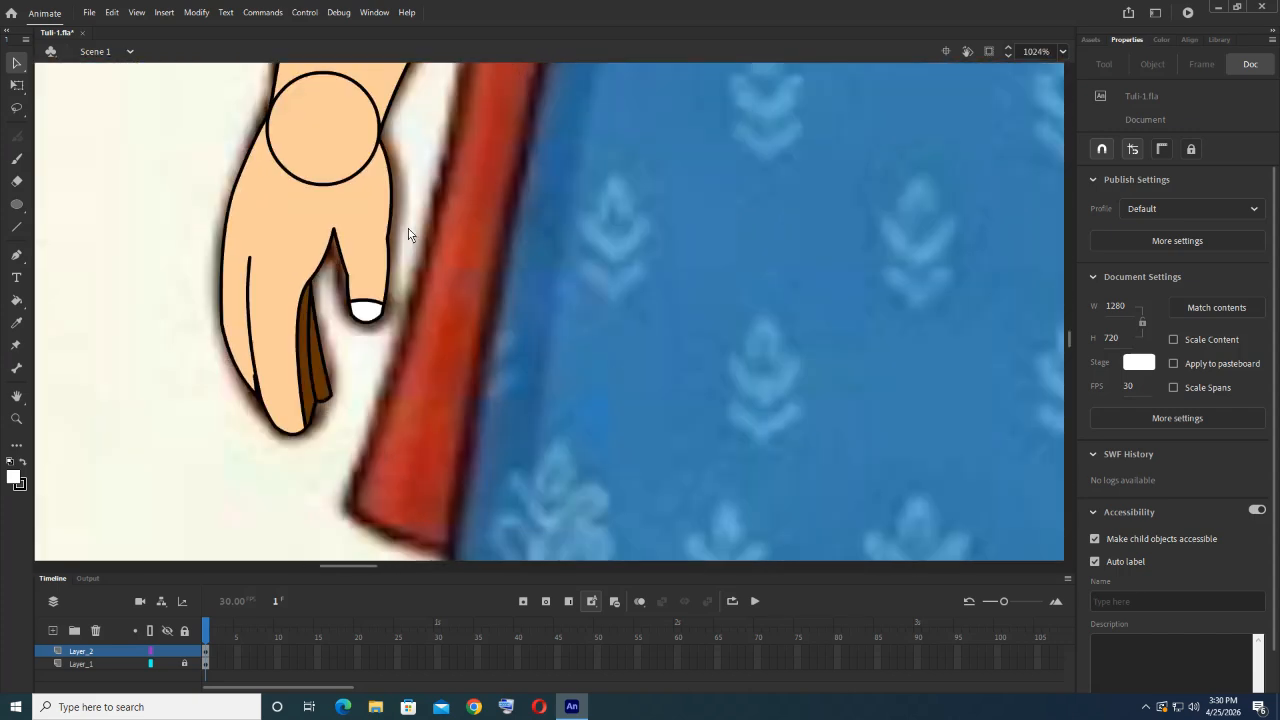
scroll(388, 255, "up", 1)
scroll(386, 257, "up", 1)
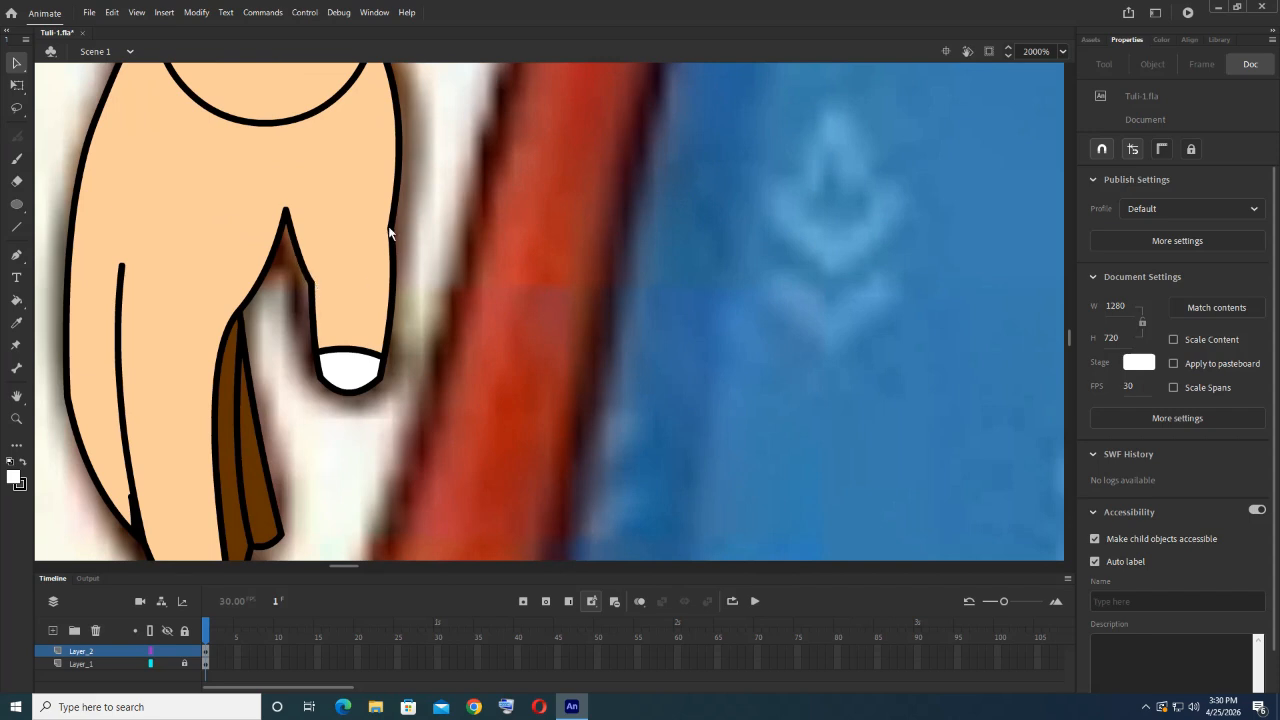
left_click_drag(389, 227, 391, 237)
scroll(391, 236, "down", 3, "ctrl")
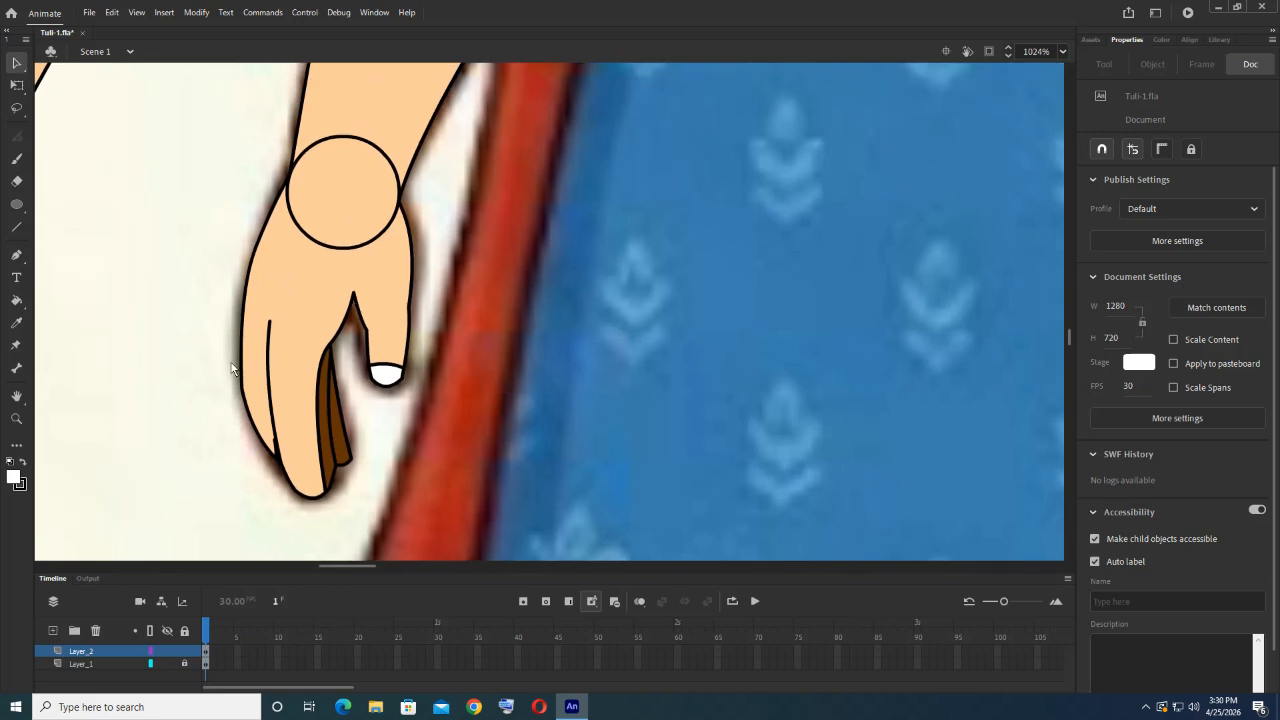
Step: Select the whole hand with its wrist circle and place a copy below the separated forearm
left_click(314, 293)
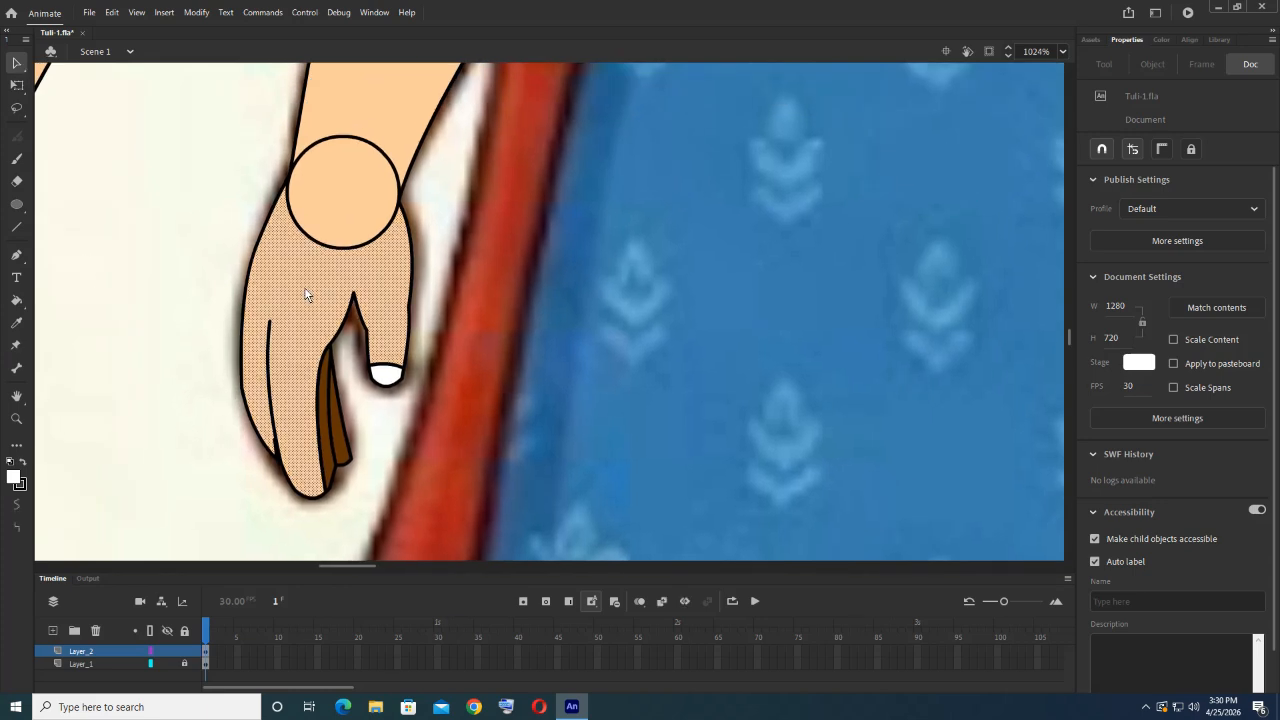
left_click(330, 440, "shift")
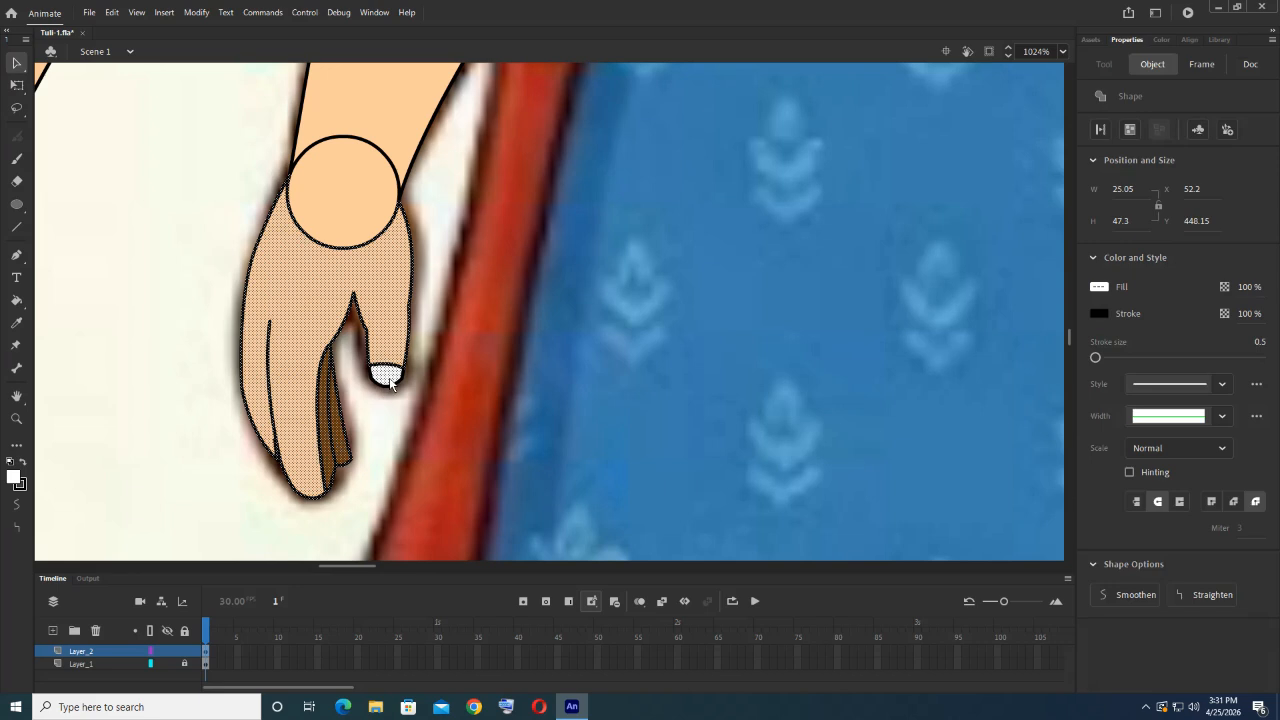
left_click(343, 201, "shift")
scroll(375, 279, "down", 2)
left_click_drag(315, 308, 229, 412)
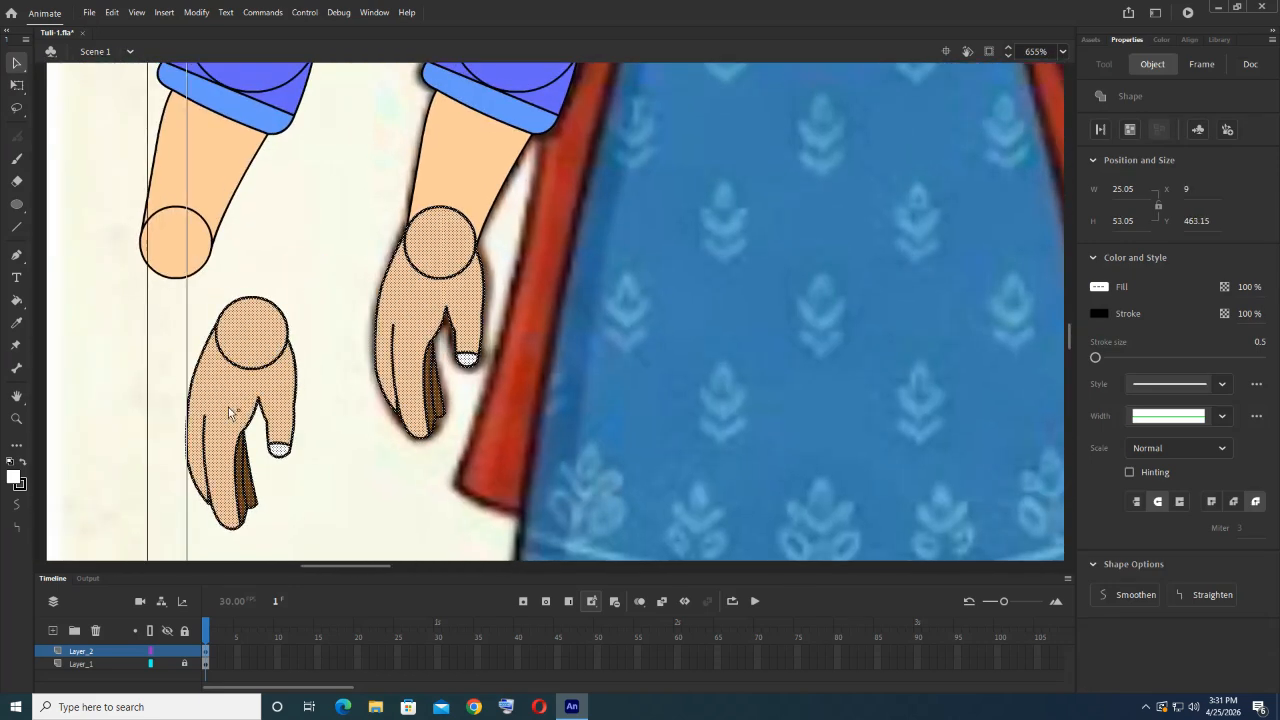
Step: Enlarge the shoulder circle to about 33.55 px wide and nudge it into place over the reference shoulder
scroll(384, 356, "down", 1)
left_click_drag(469, 260, 324, 375)
left_click_drag(408, 151, 397, 264)
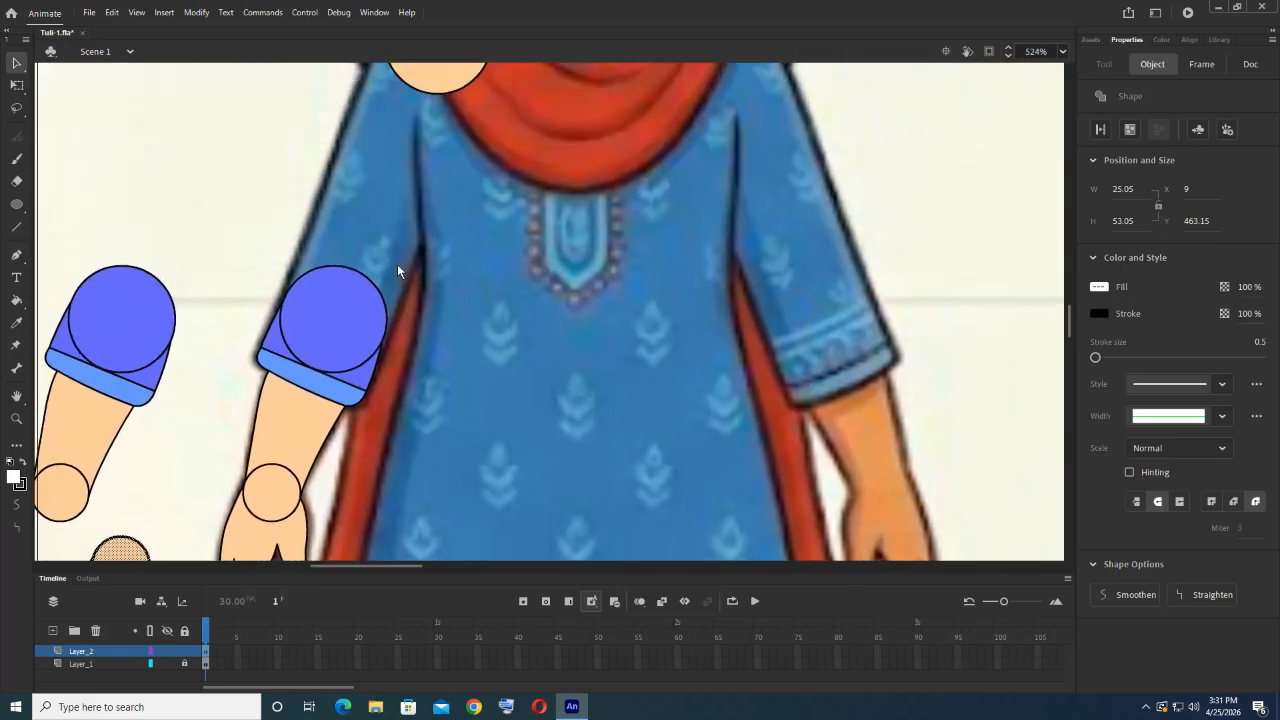
left_click_drag(424, 193, 414, 267)
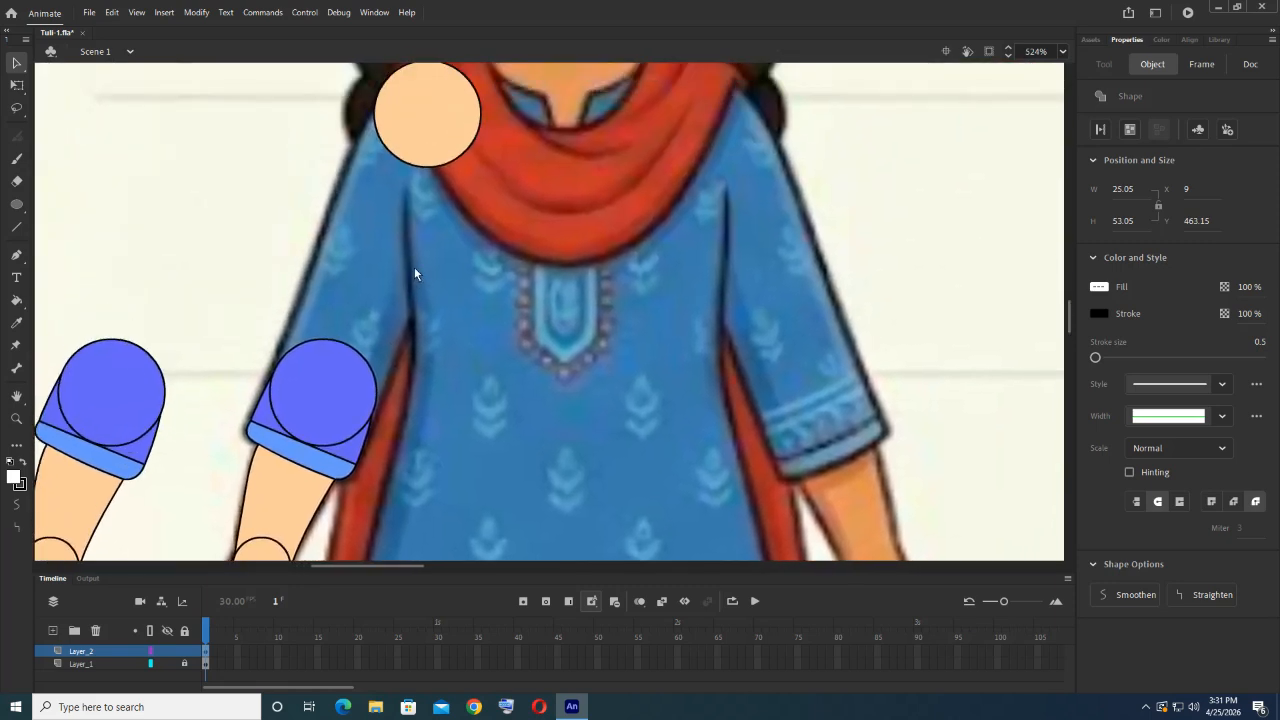
left_click(16, 227)
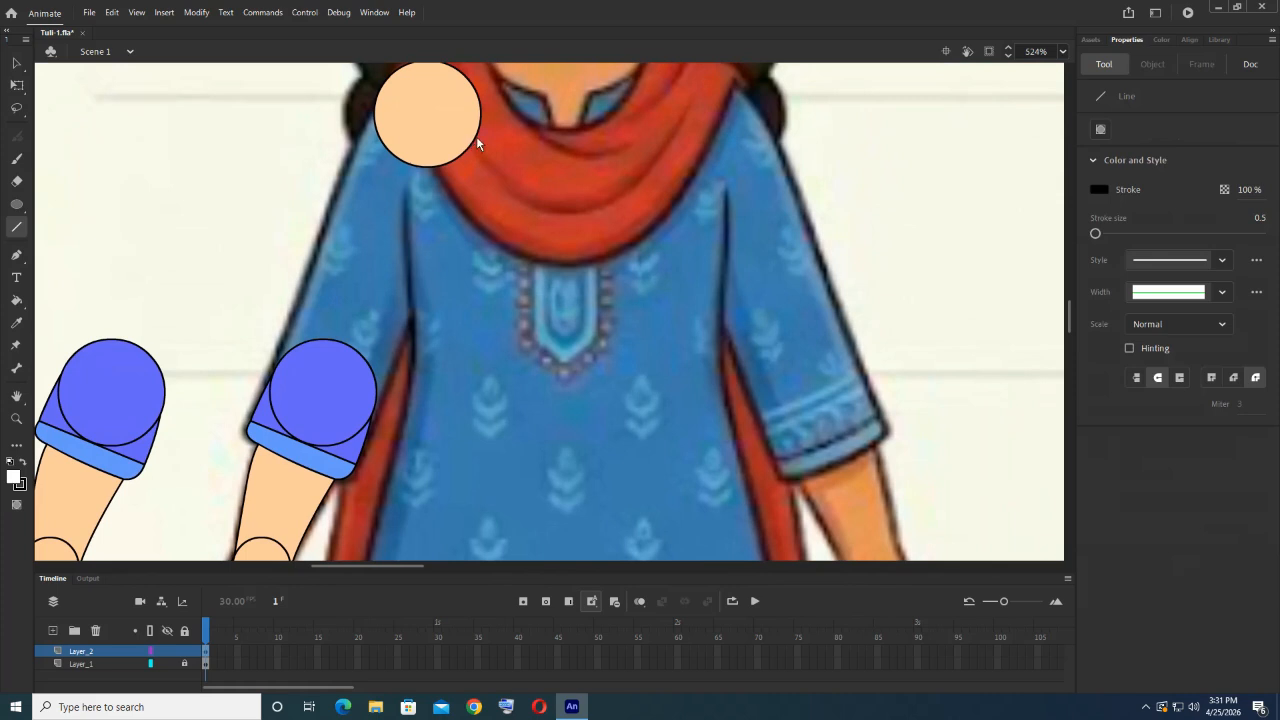
left_click(16, 62)
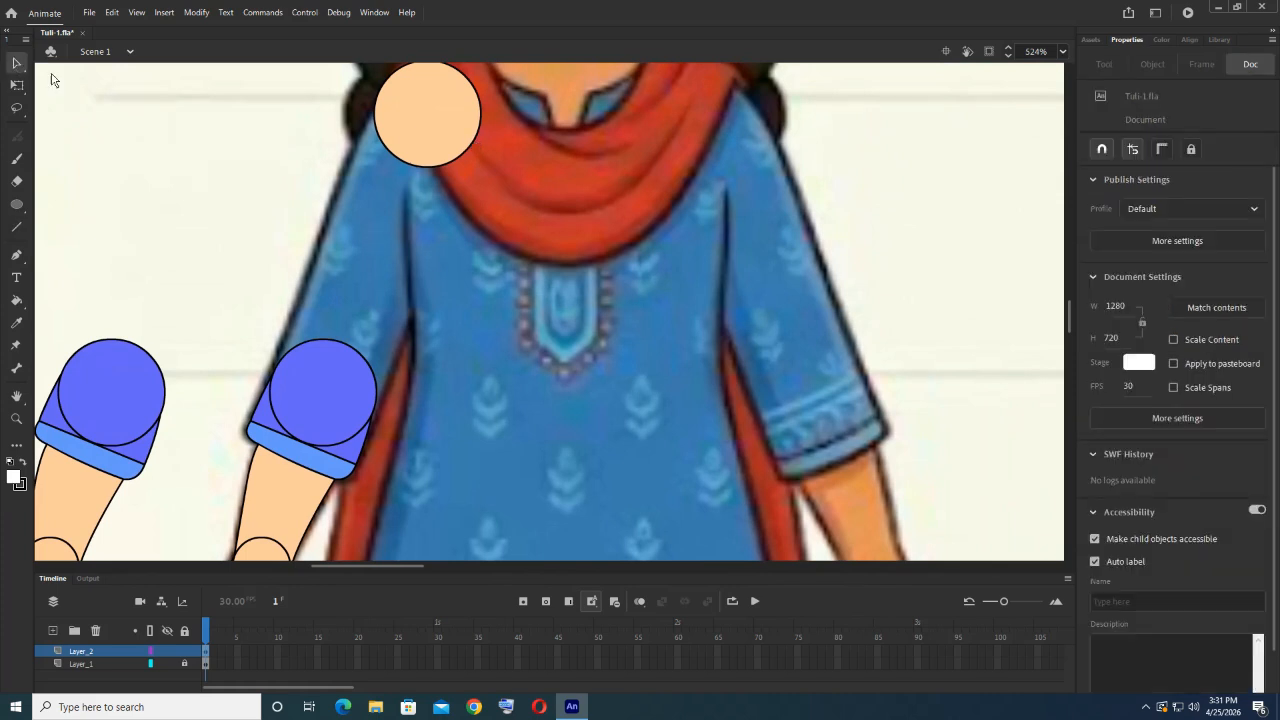
left_click(424, 115)
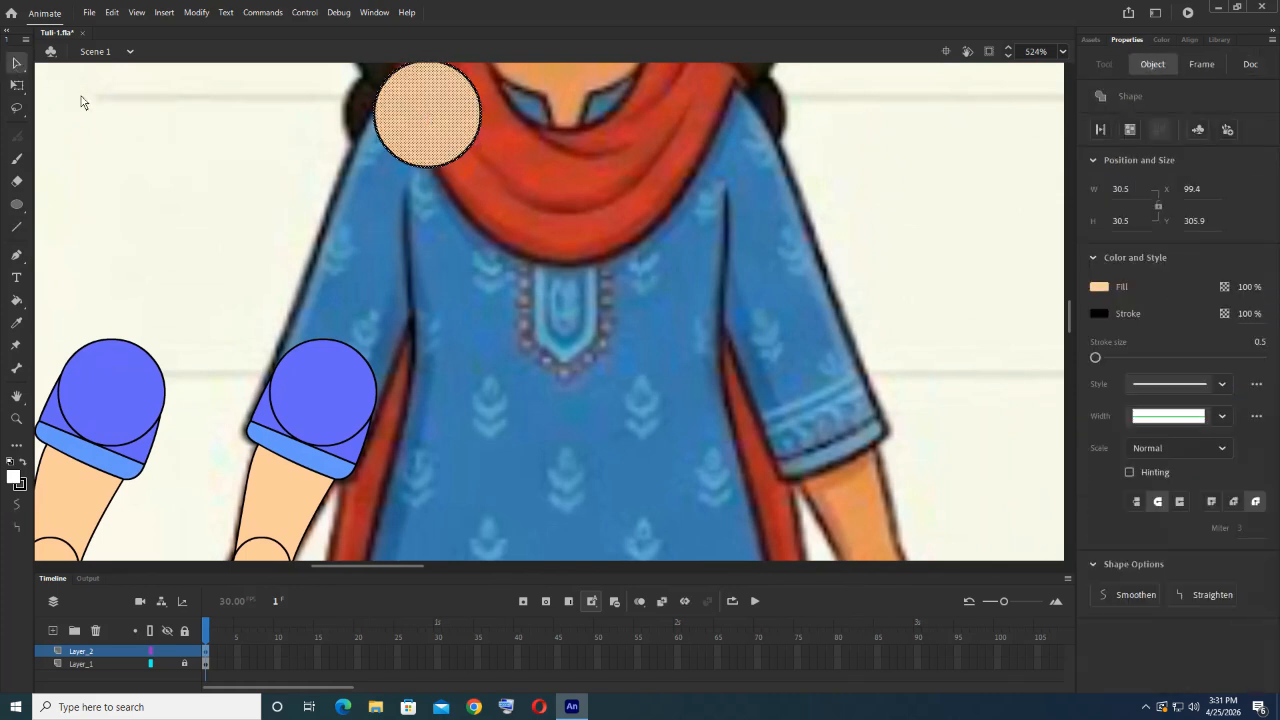
left_click(16, 85)
left_click_drag(484, 166, 495, 183)
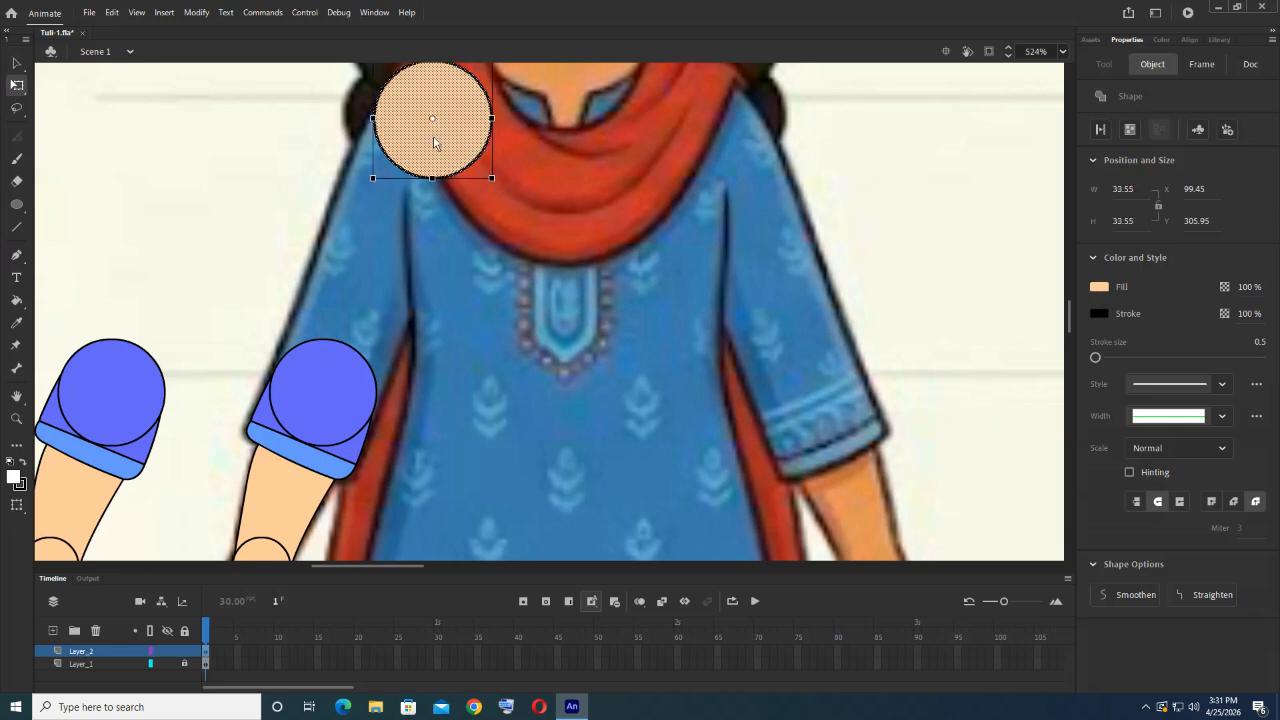
left_click_drag(434, 143, 431, 143)
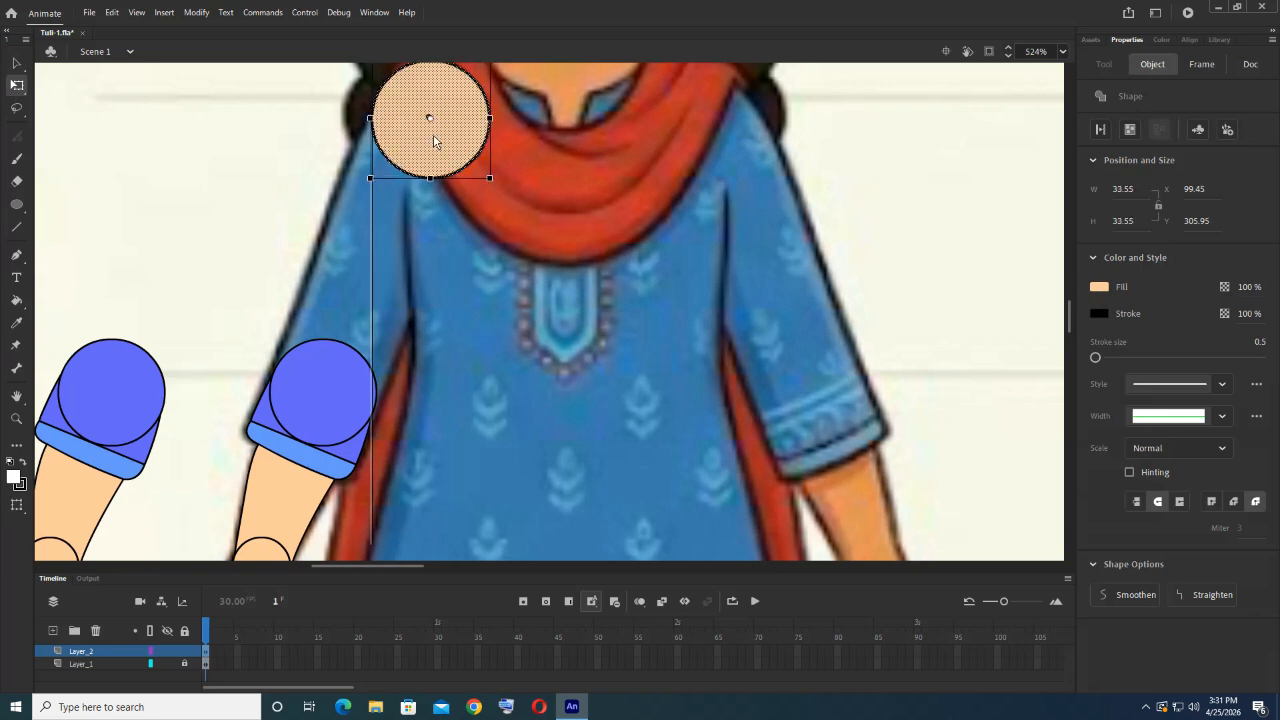
Step: Draw the two sides of the upper sleeve between the elbow and shoulder circles and bend them along the reference
left_click(16, 225)
left_click_drag(351, 216, 372, 126)
left_click_drag(413, 323, 484, 146)
key("v")
left_click_drag(424, 296, 419, 300)
Step: Fill the upper sleeve and the shoulder circle with the blue sampled from the elbow circle
left_click(16, 322)
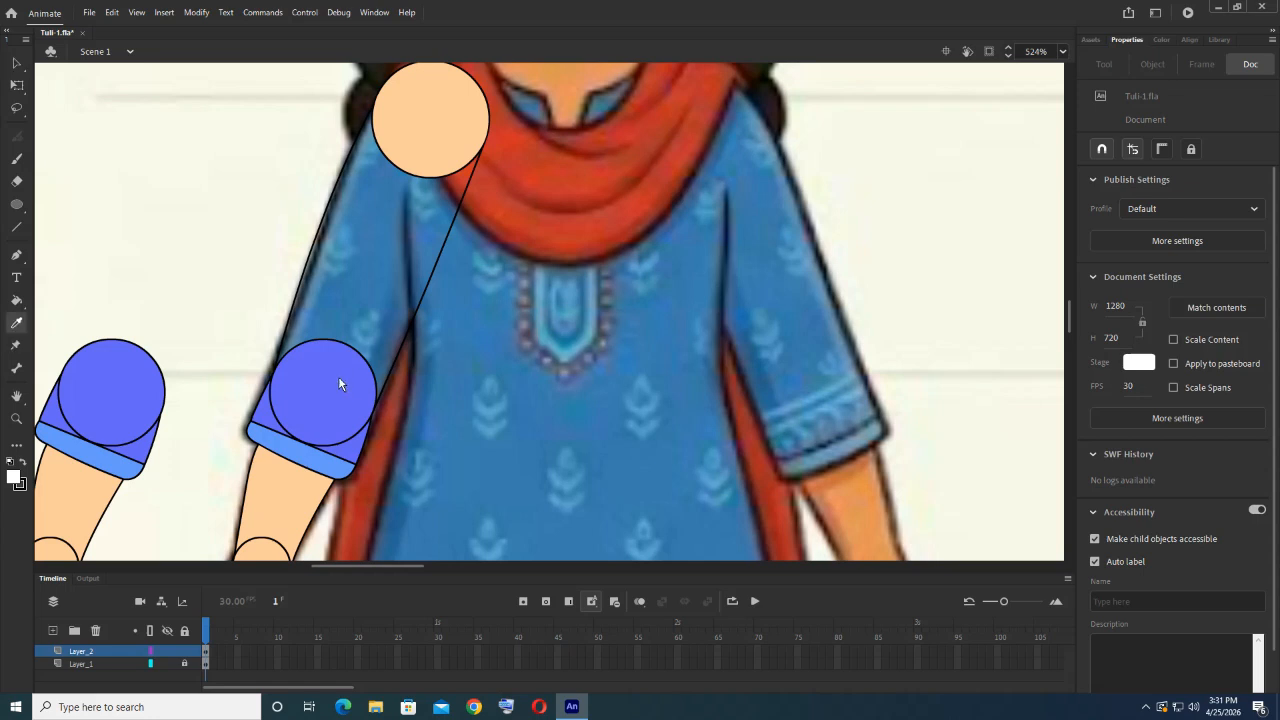
left_click(338, 376)
left_click(416, 274)
scroll(437, 264, "down", 1)
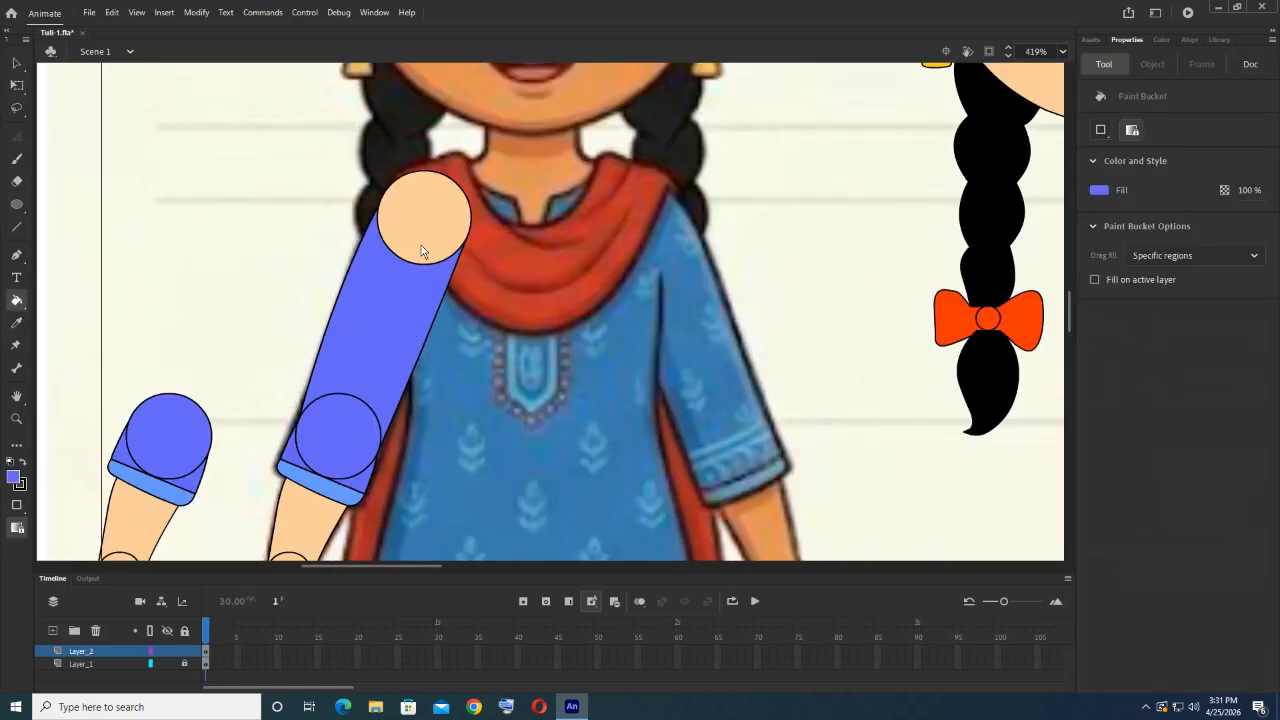
left_click(421, 245)
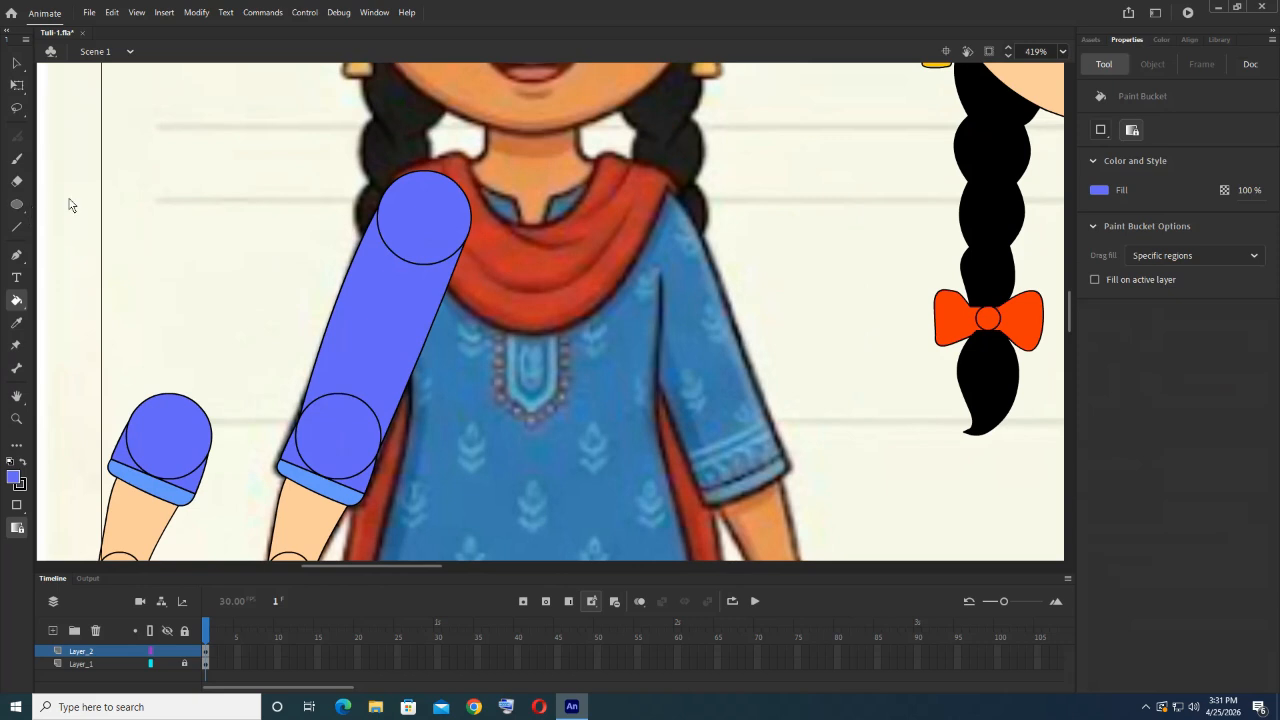
Step: Select the upper sleeve with its shoulder and elbow circles and move it above the separated forearm, clear of the reference figure
left_click(17, 63)
scroll(499, 349, "down", 2)
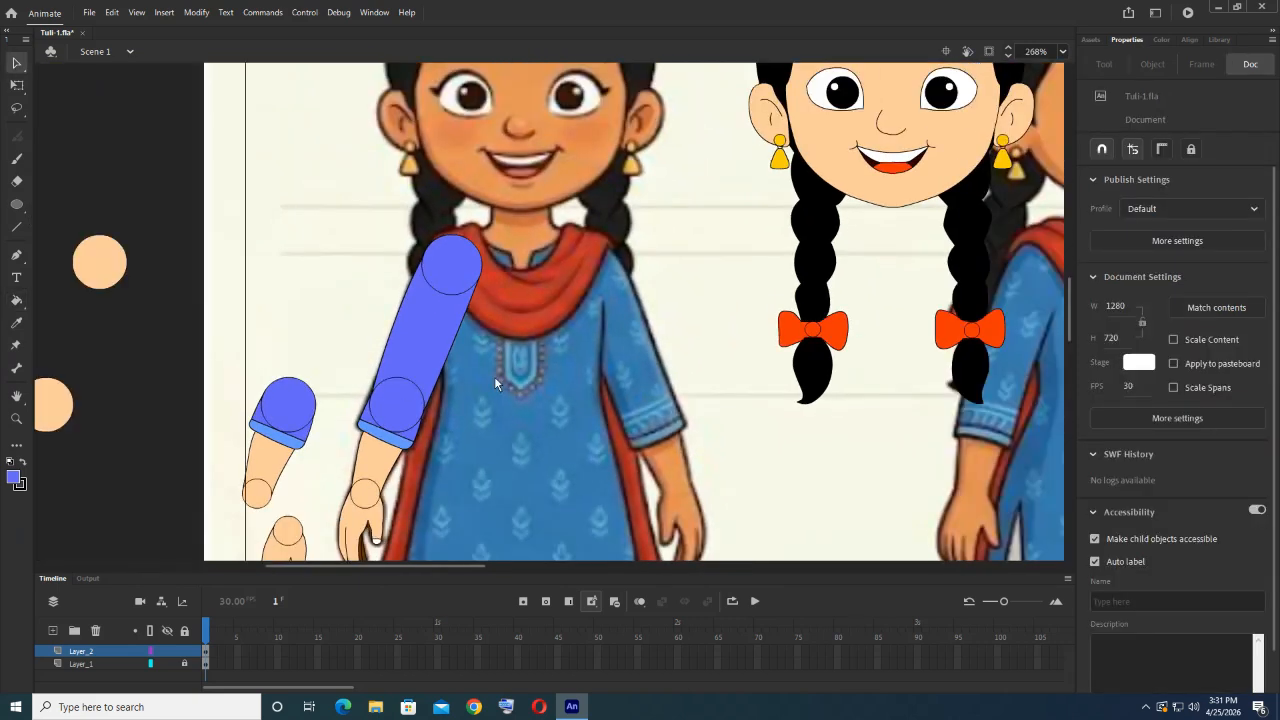
scroll(423, 380, "up", 2)
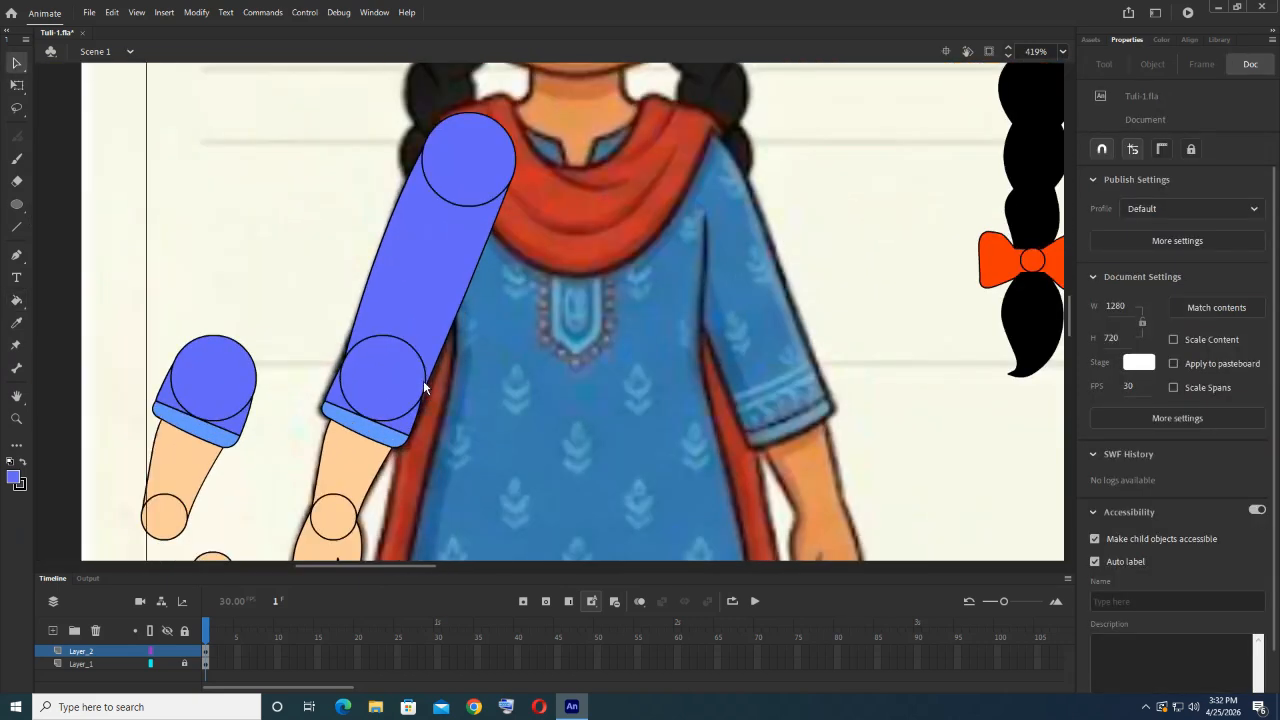
double_click(475, 167)
double_click(420, 271, "shift")
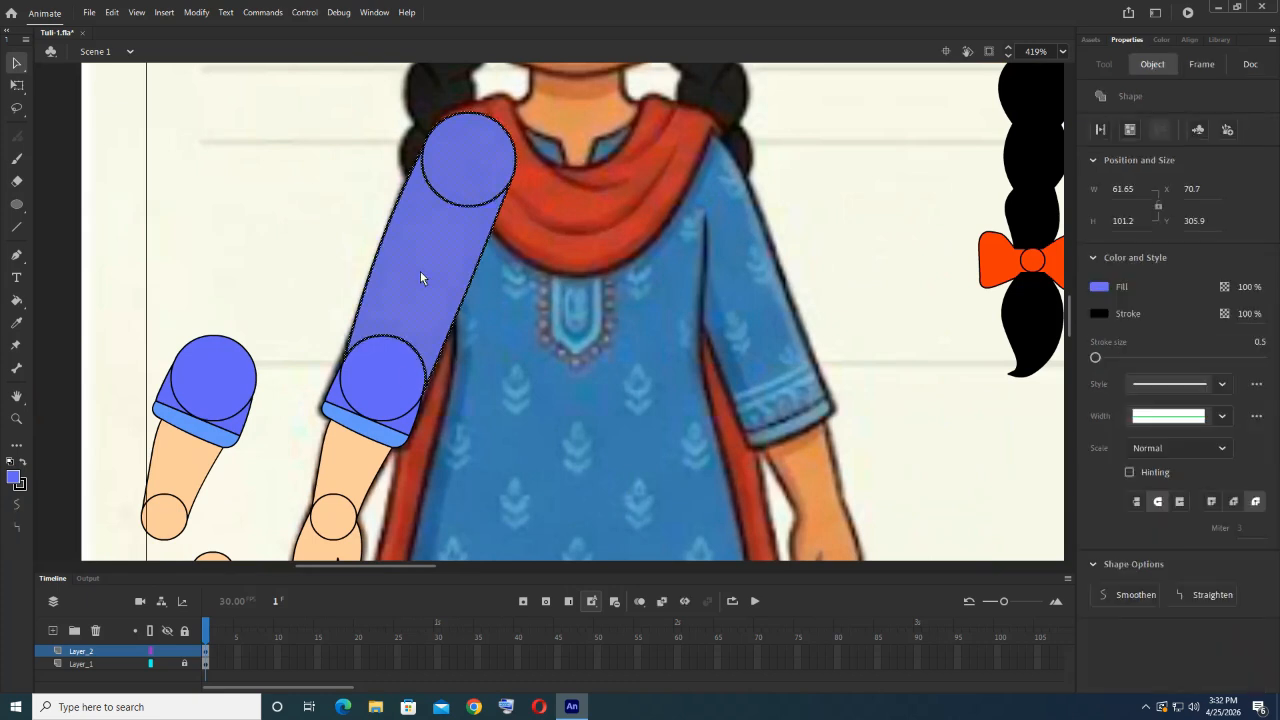
double_click(396, 384, "shift")
double_click(401, 433, "shift")
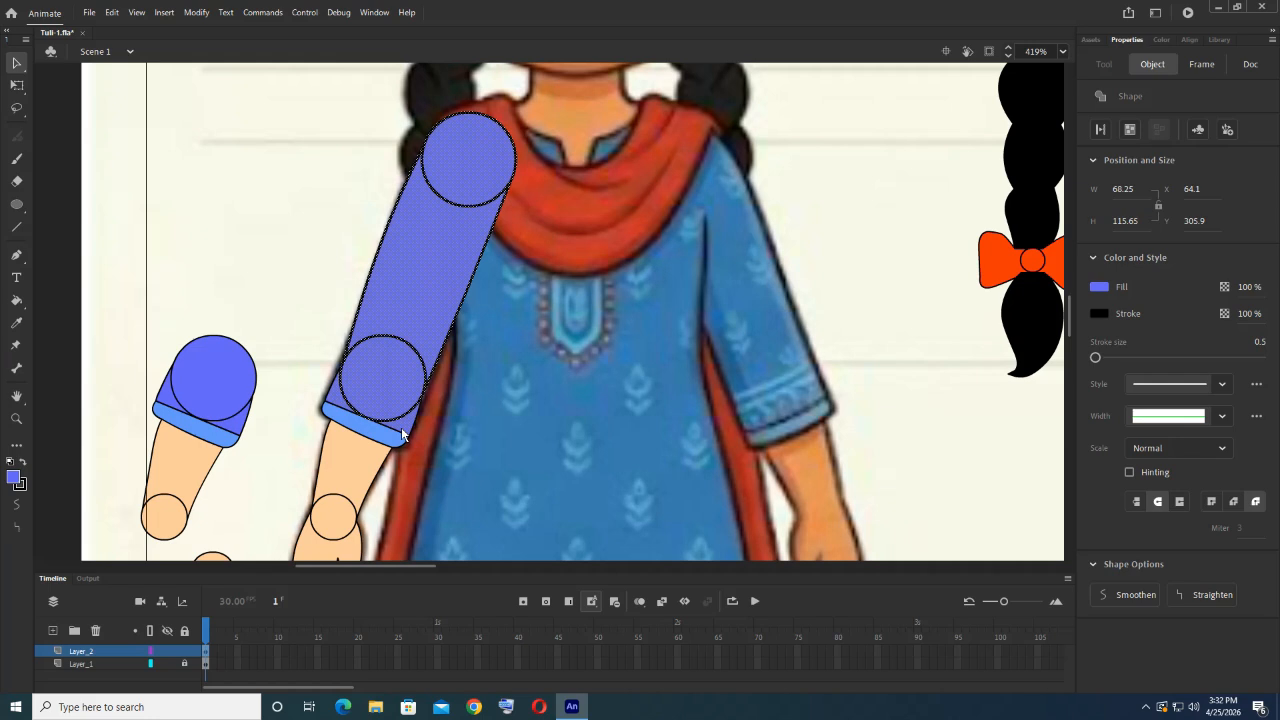
scroll(401, 427, "up", 5)
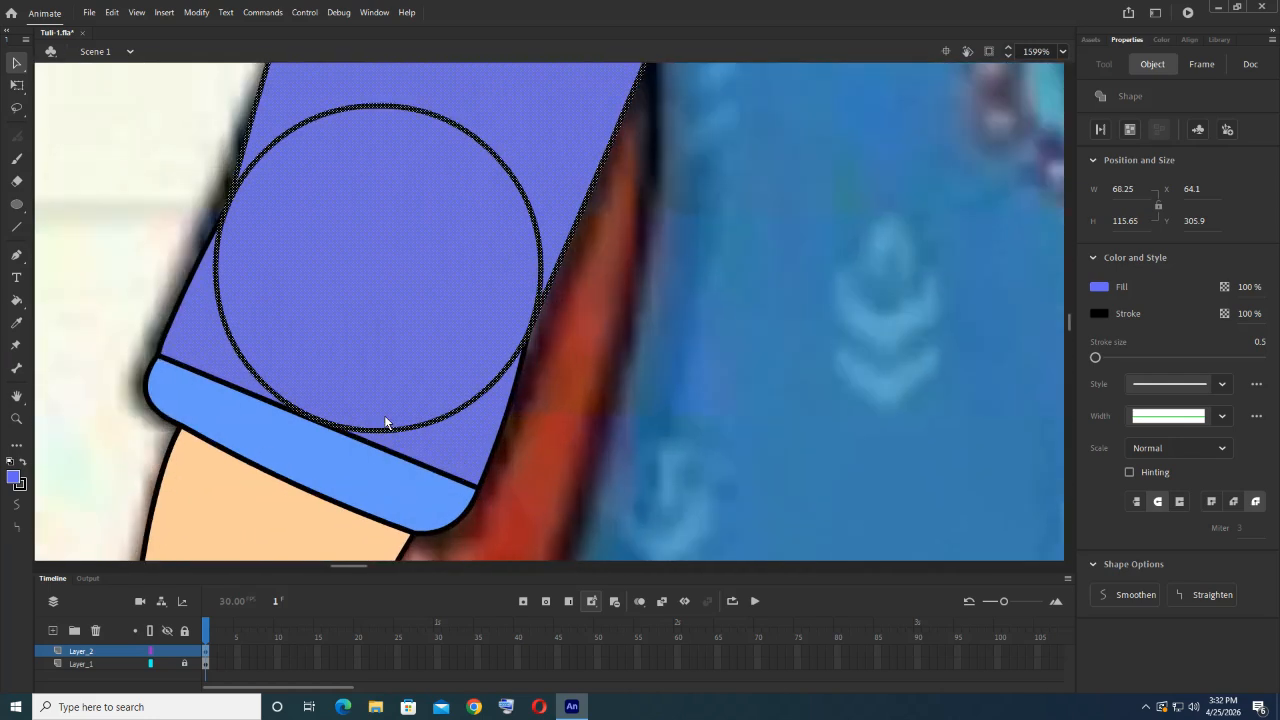
scroll(384, 415, "down", 6)
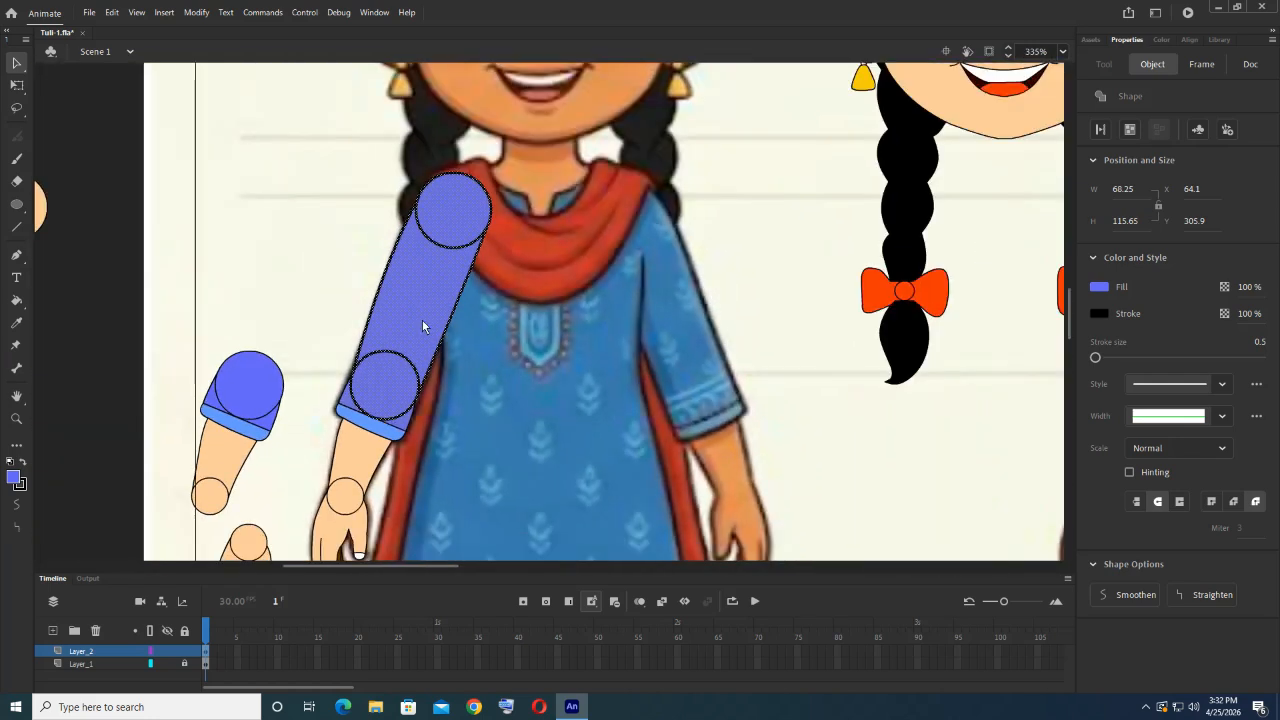
left_click_drag(422, 326, 289, 193)
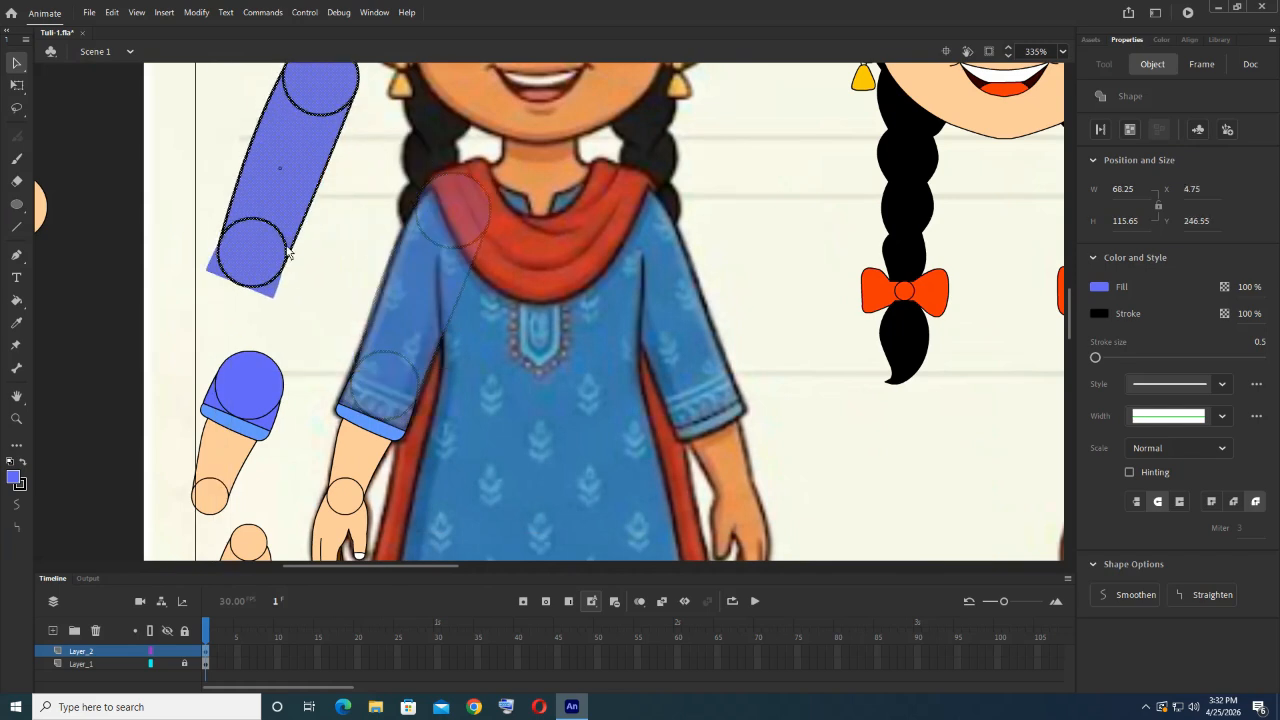
Step: Nudge the separated upper sleeve slightly and delete the surplus blue fill sticking out below its elbow circle
left_click_drag(289, 253, 285, 249)
left_click(372, 292)
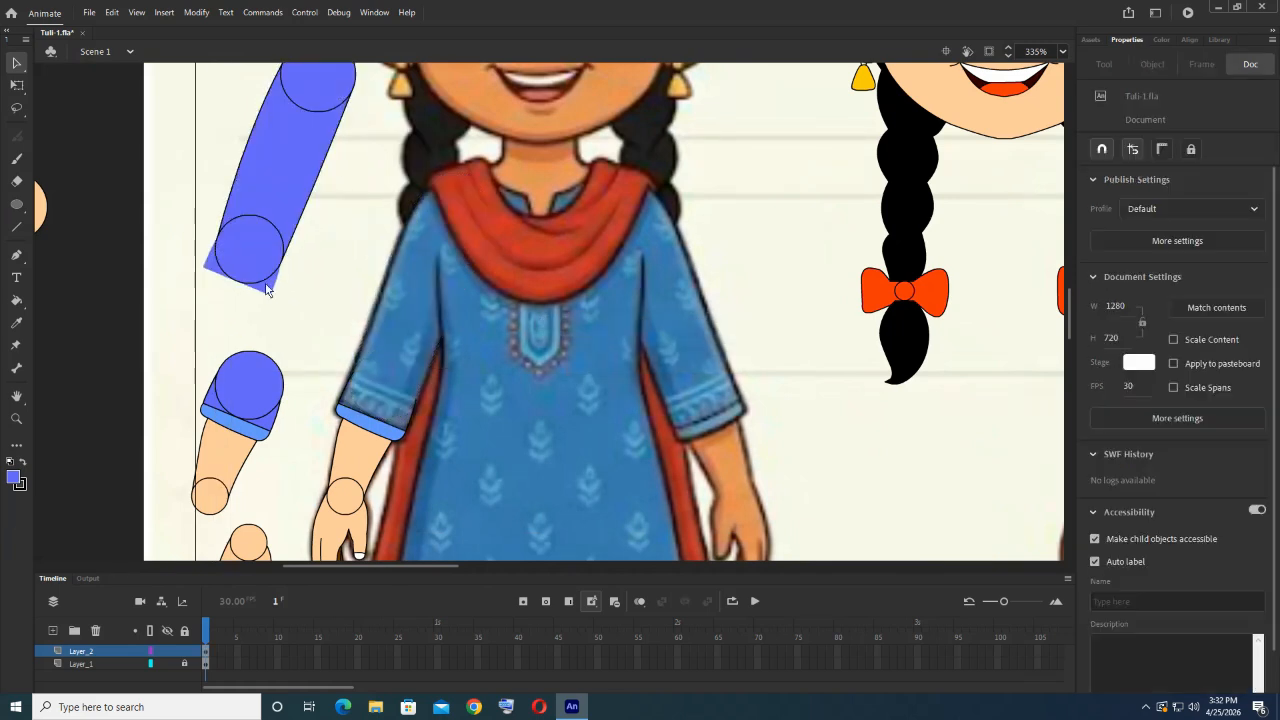
scroll(260, 278, "up", 3)
left_click(302, 362)
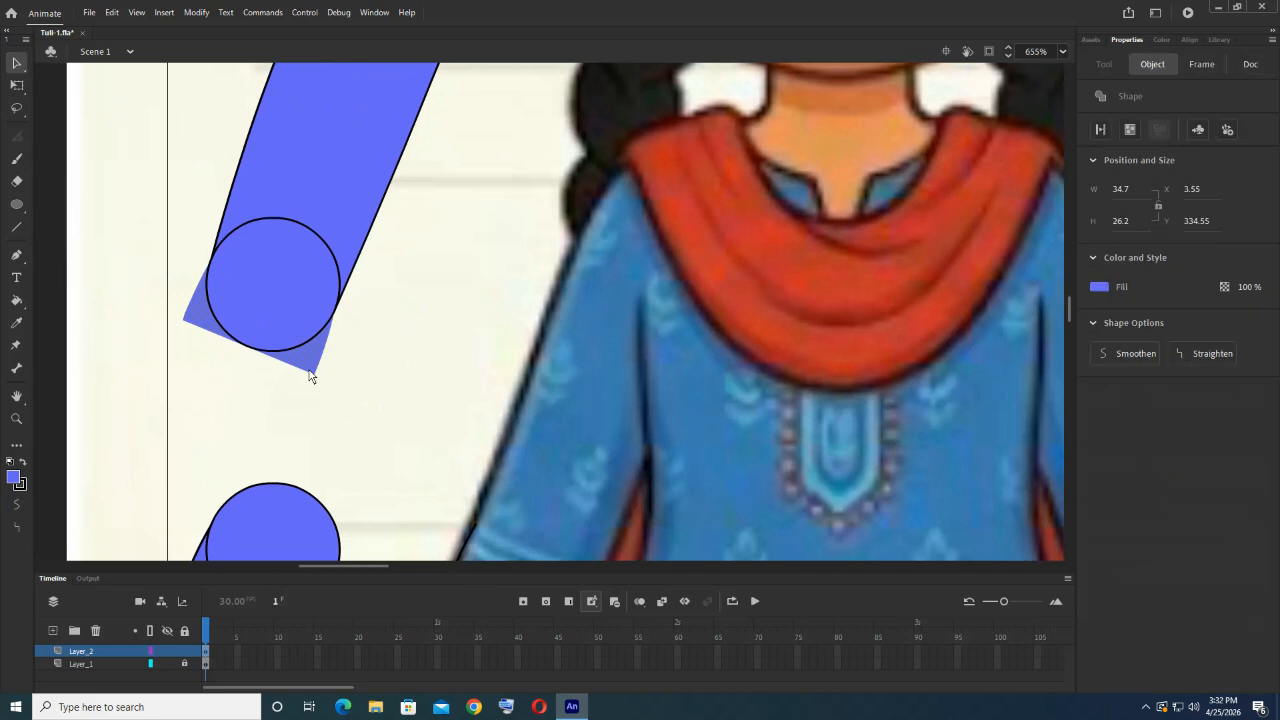
key("Delete")
scroll(361, 349, "down", 4)
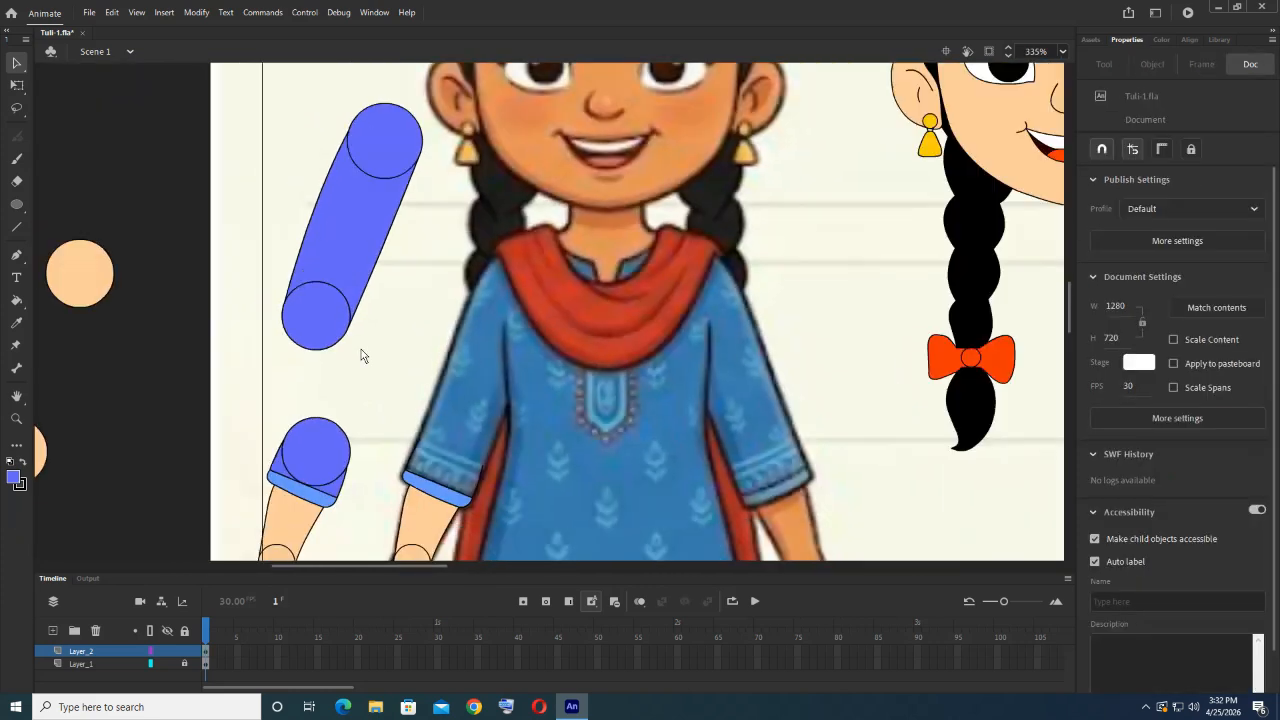
Step: Duplicate the forearm's elbow circle in place and shrink the copy to a centred pivot circle about 5.35 px wide
scroll(363, 349, "down", 2)
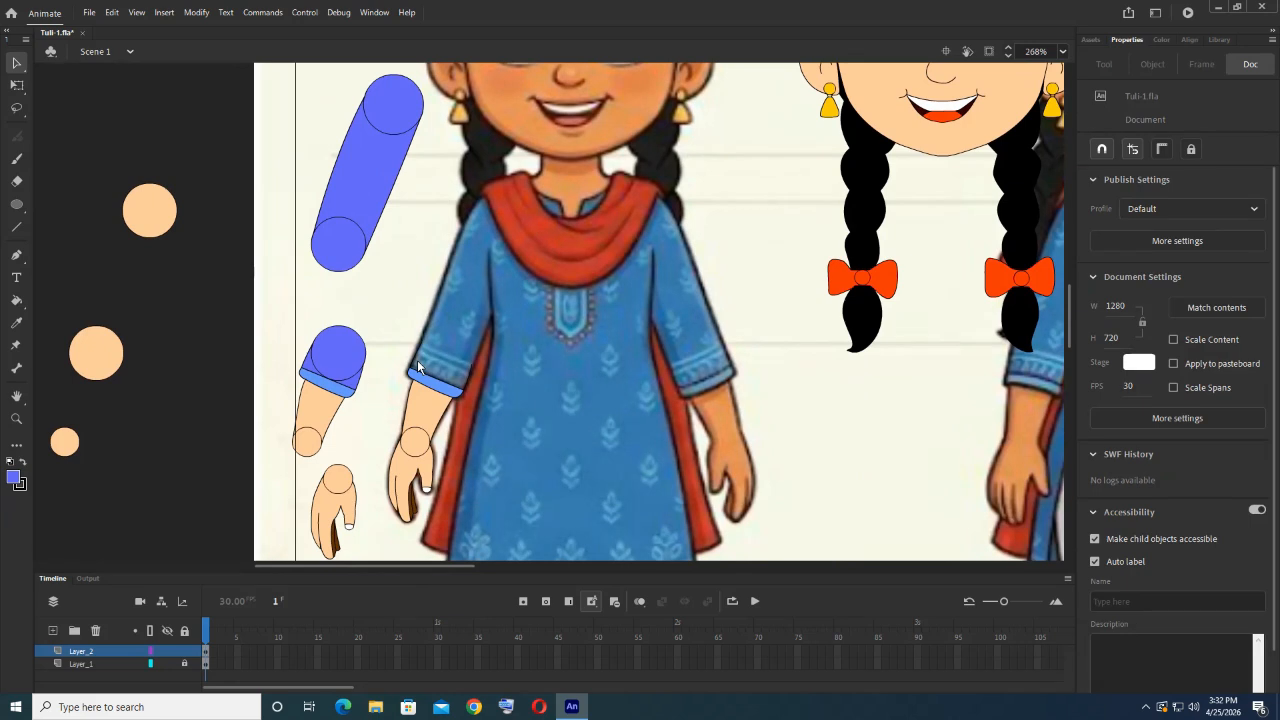
scroll(356, 367, "up", 4)
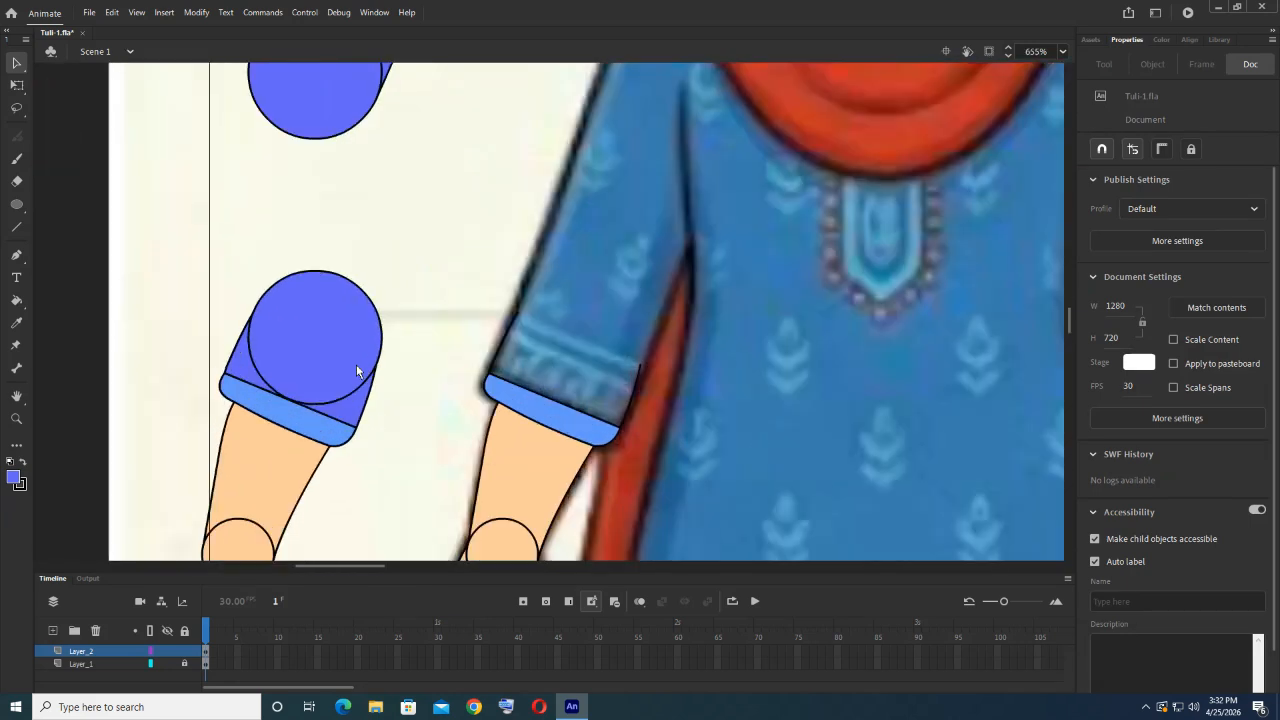
left_click(332, 327)
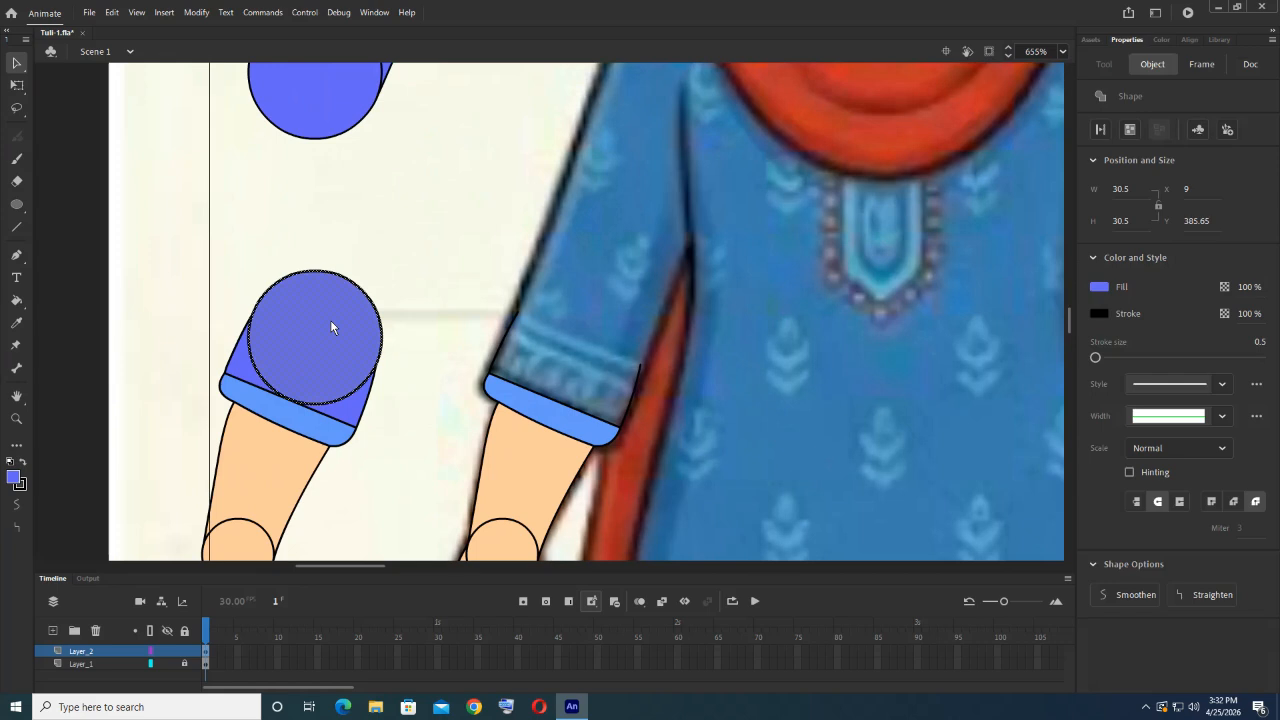
left_click(18, 87)
left_click_drag(381, 271, 333, 331)
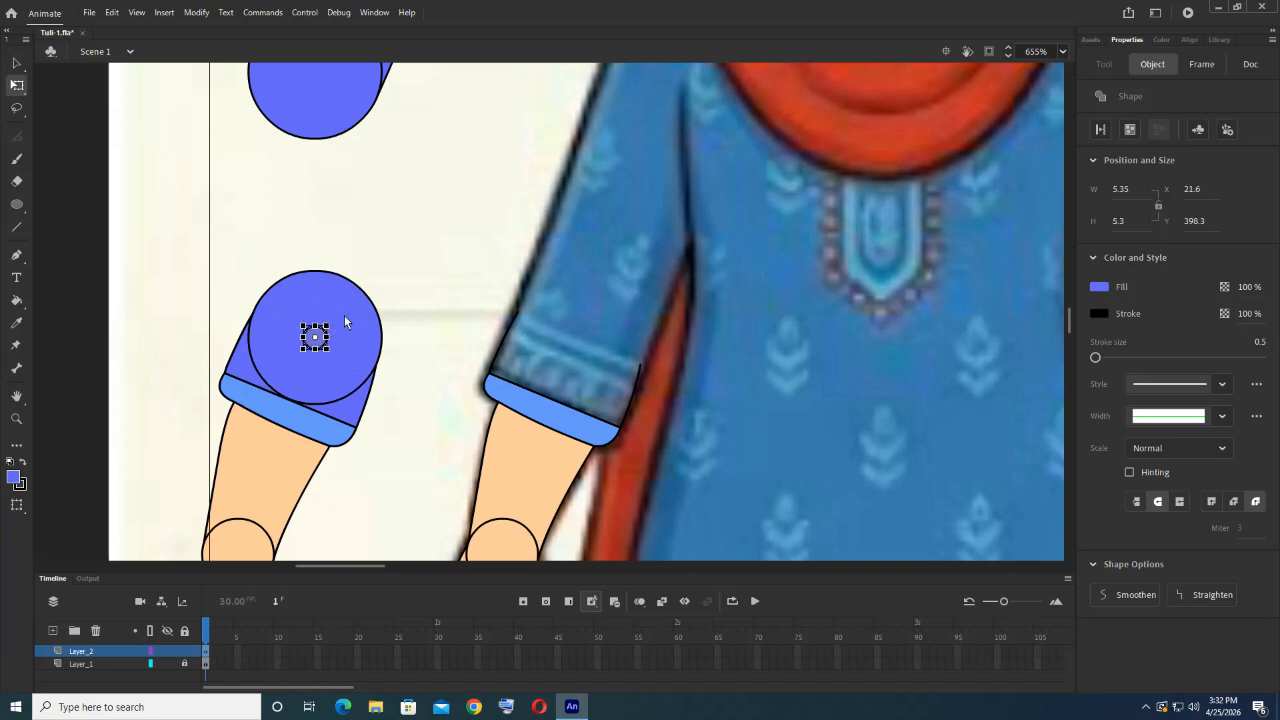
left_click(429, 250)
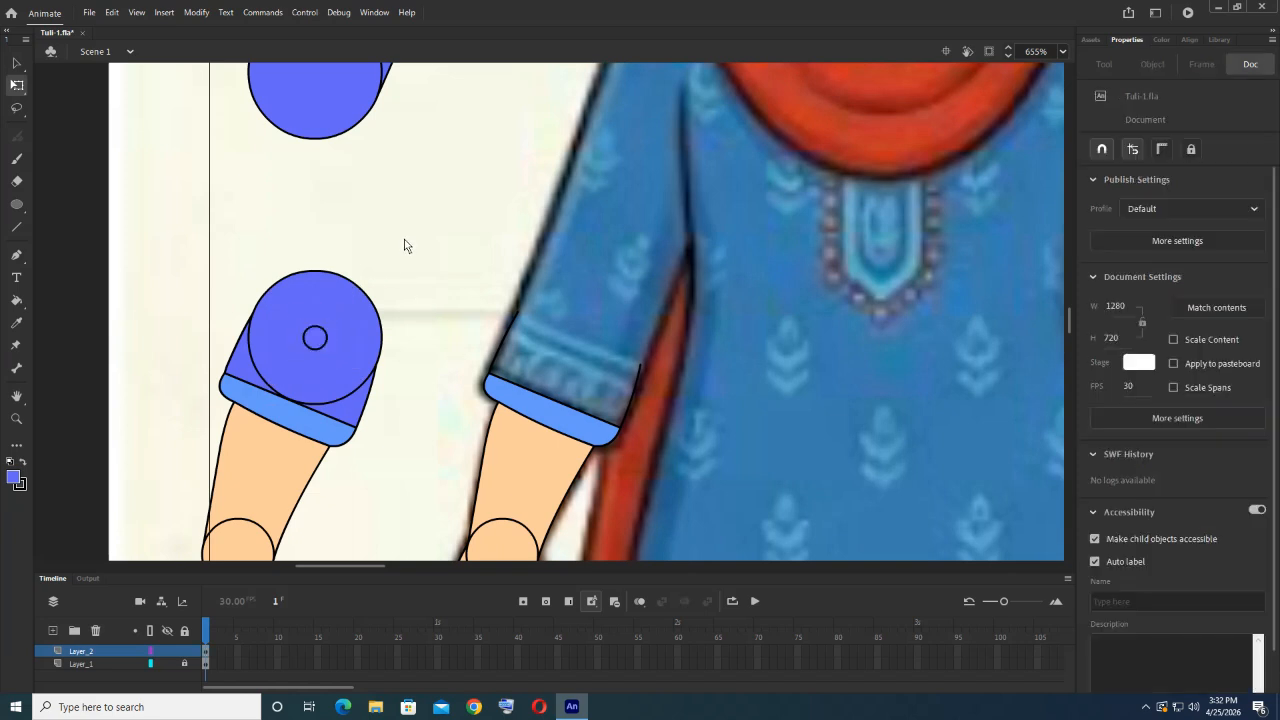
Step: Add small centred pivot circles inside the upper sleeve's elbow and shoulder circles, making the shoulder one about 6 px wide
scroll(404, 240, "down", 2)
left_click_drag(423, 136, 361, 426)
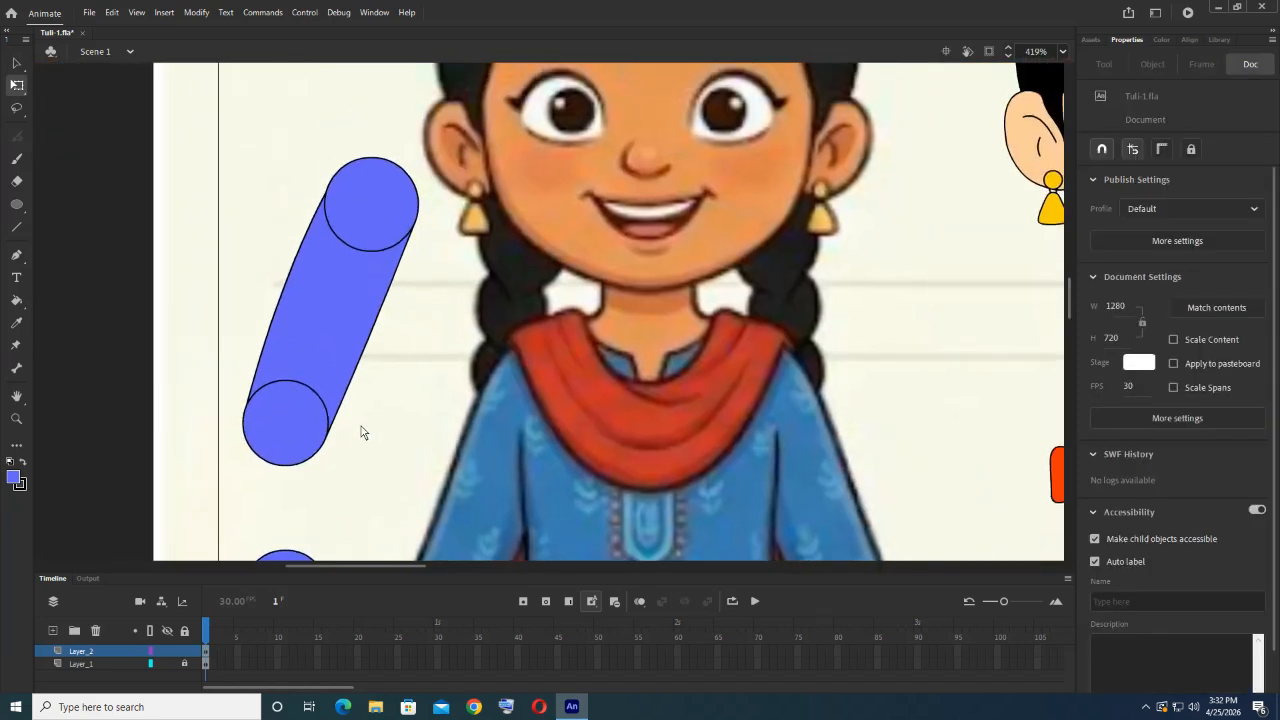
left_click(293, 416)
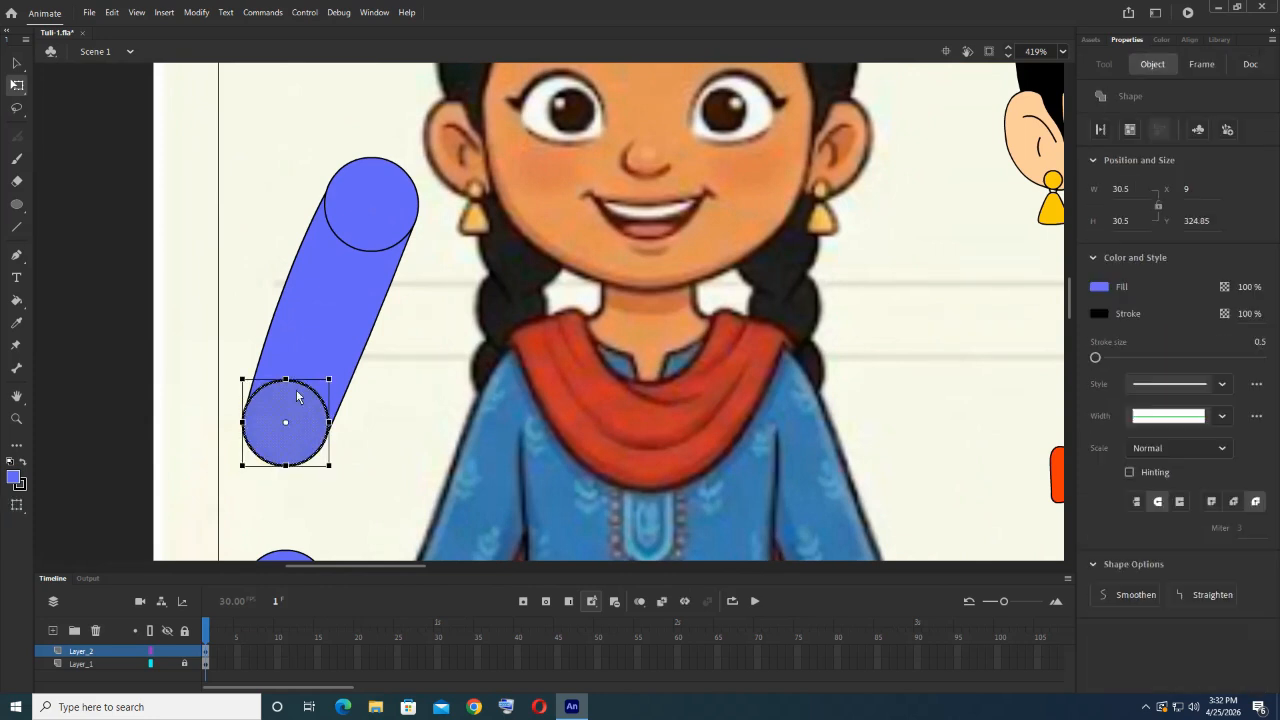
left_click_drag(328, 380, 296, 412)
left_click(374, 228)
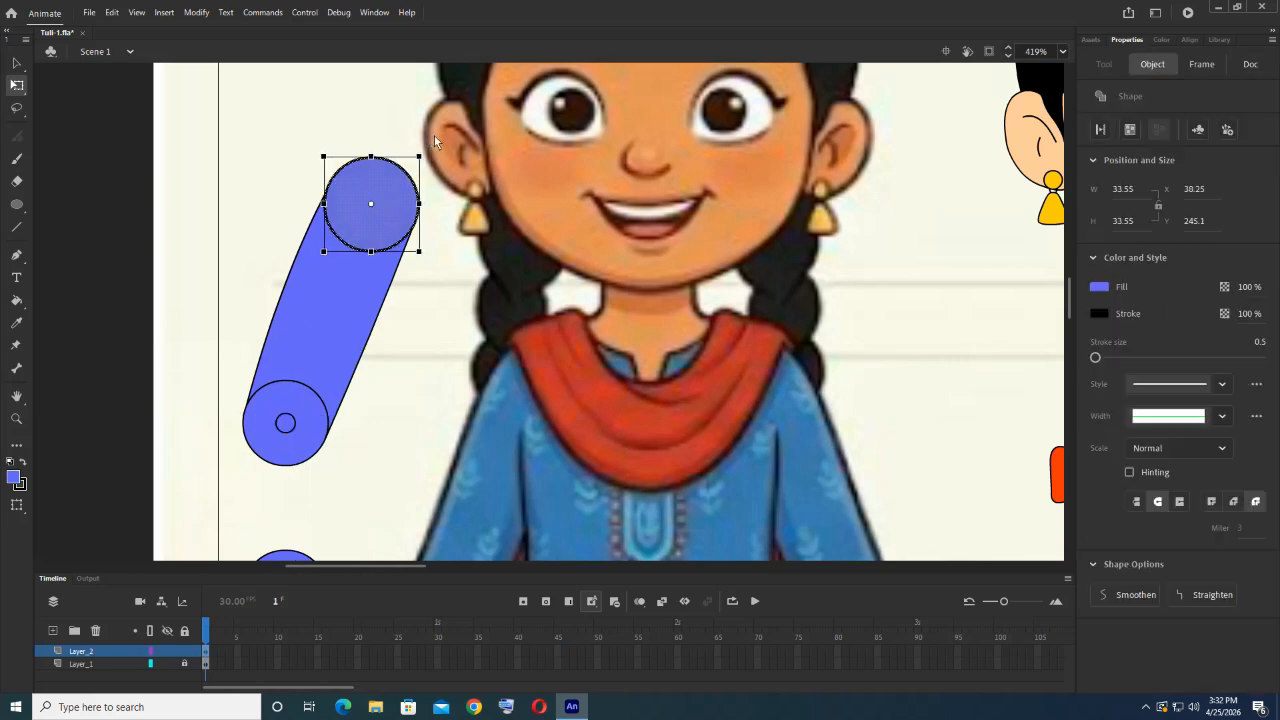
left_click_drag(419, 158, 386, 199)
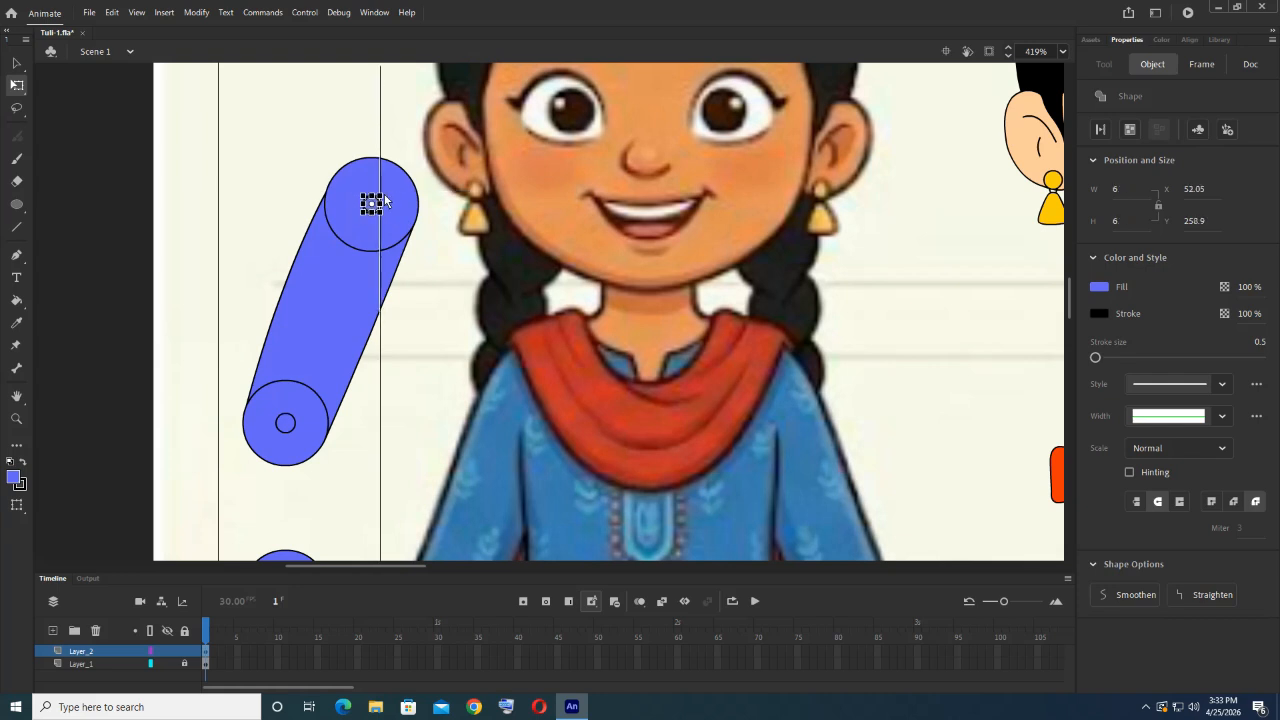
left_click(486, 323)
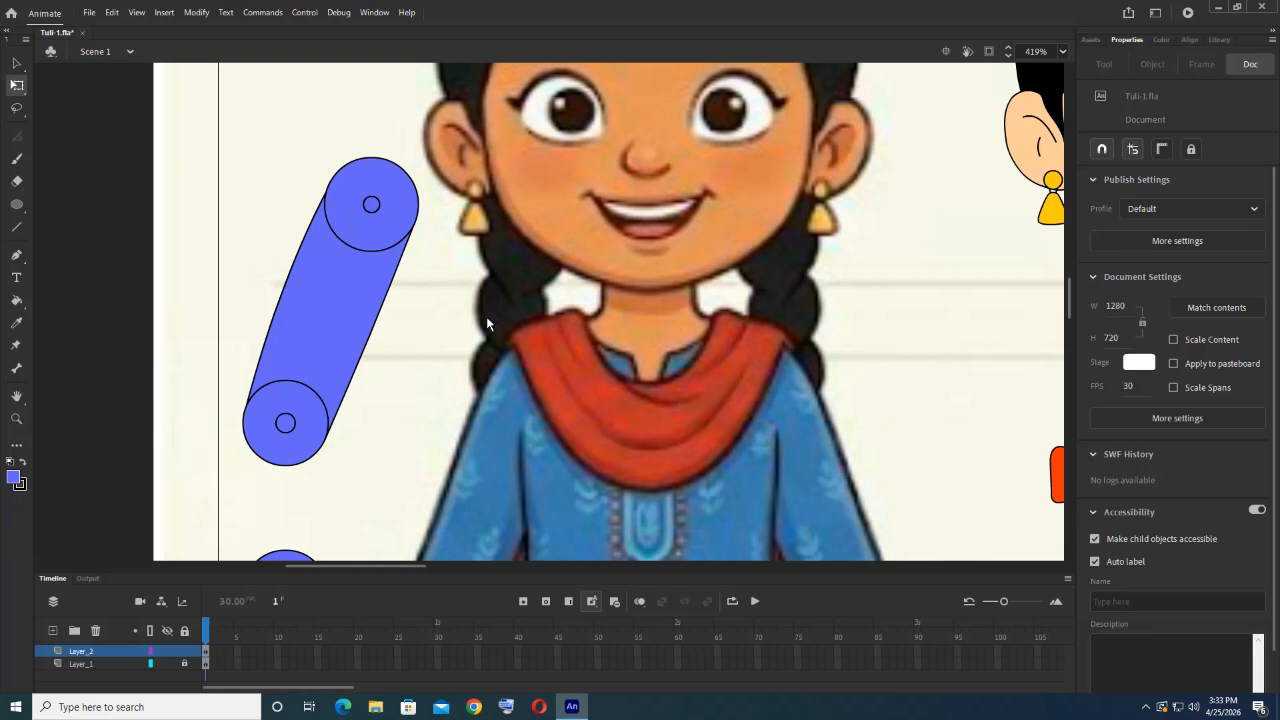
Step: Duplicate the separated hand's wrist circle in place and shrink the copy into a small centred pivot circle
scroll(486, 316, "down", 3)
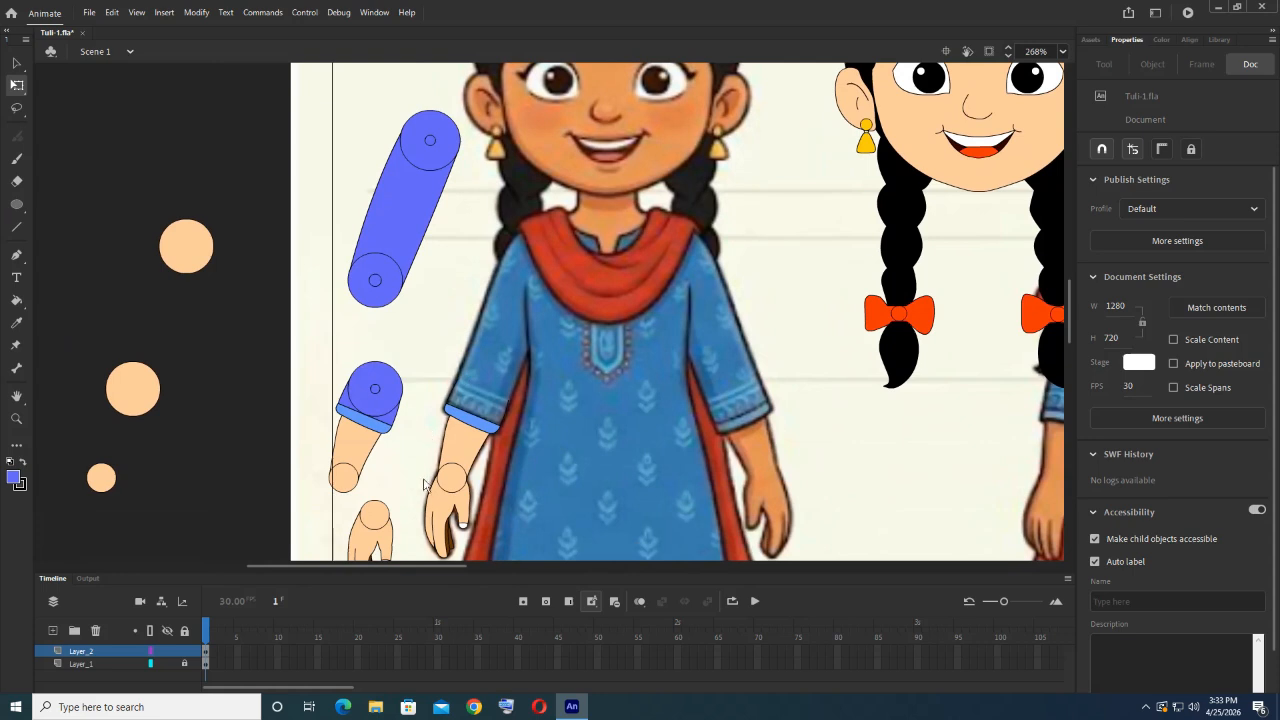
scroll(452, 350, "down", 3)
scroll(415, 332, "up", 6)
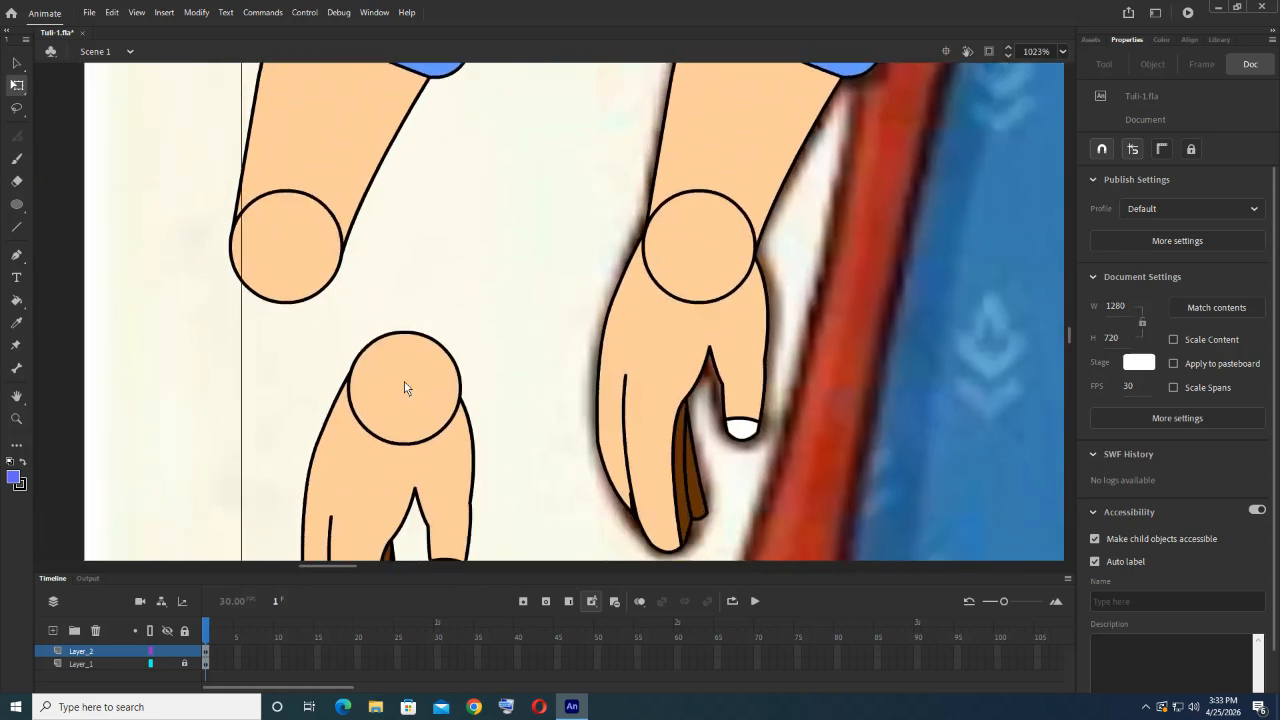
left_click(405, 388)
key("ctrl+c")
key("ctrl+shift+v")
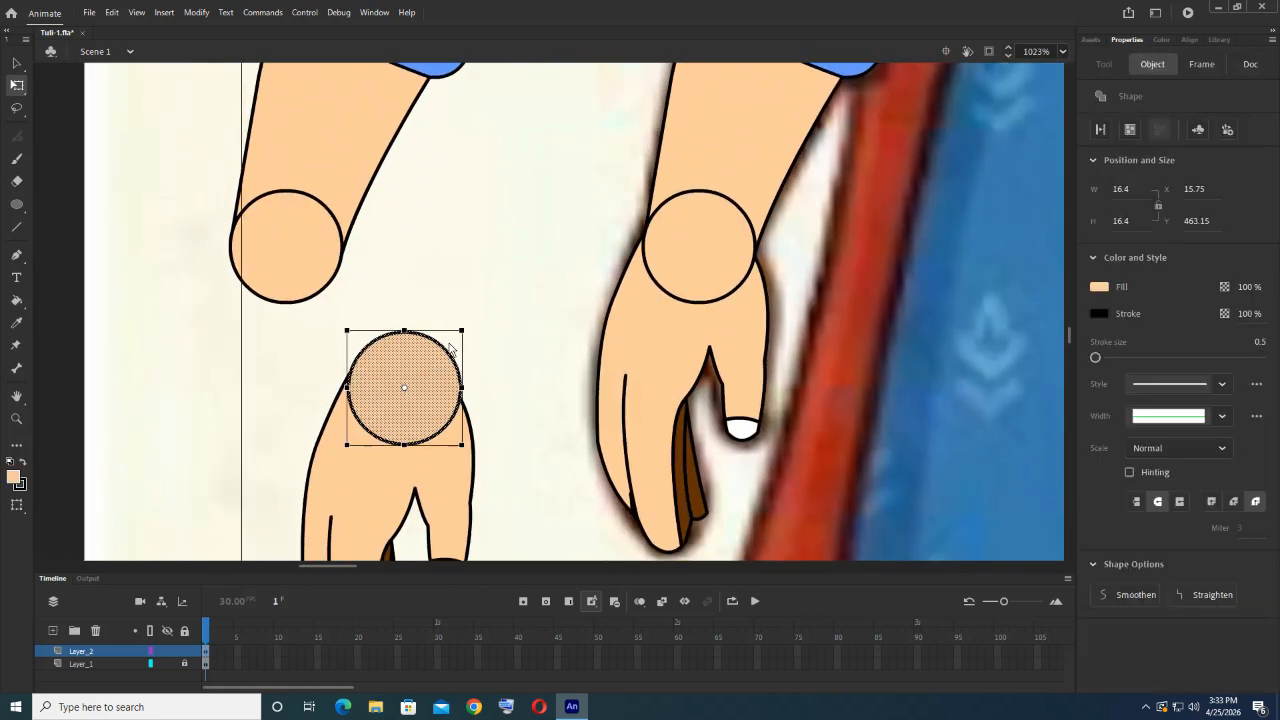
left_click_drag(461, 333, 423, 380)
left_click(351, 303)
Step: Duplicate the forearm's wrist circle in place and shrink the copy into a small centred pivot circle
left_click(304, 250)
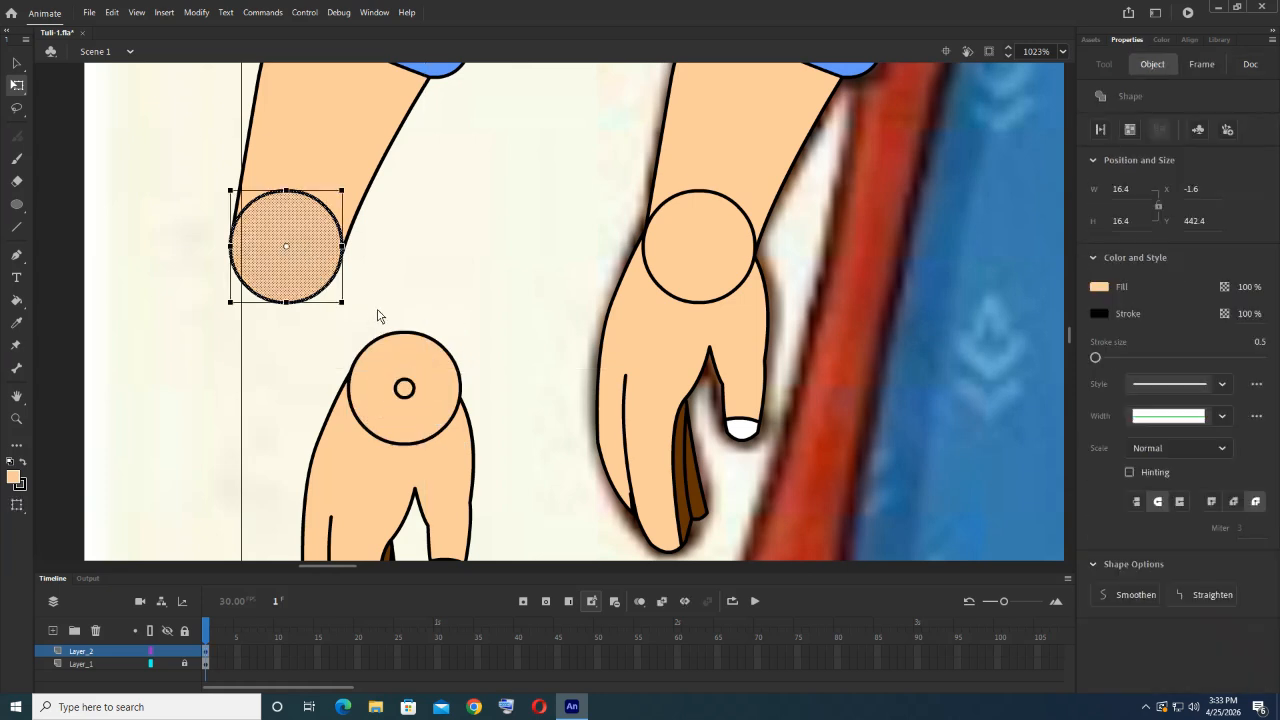
key("ctrl+v")
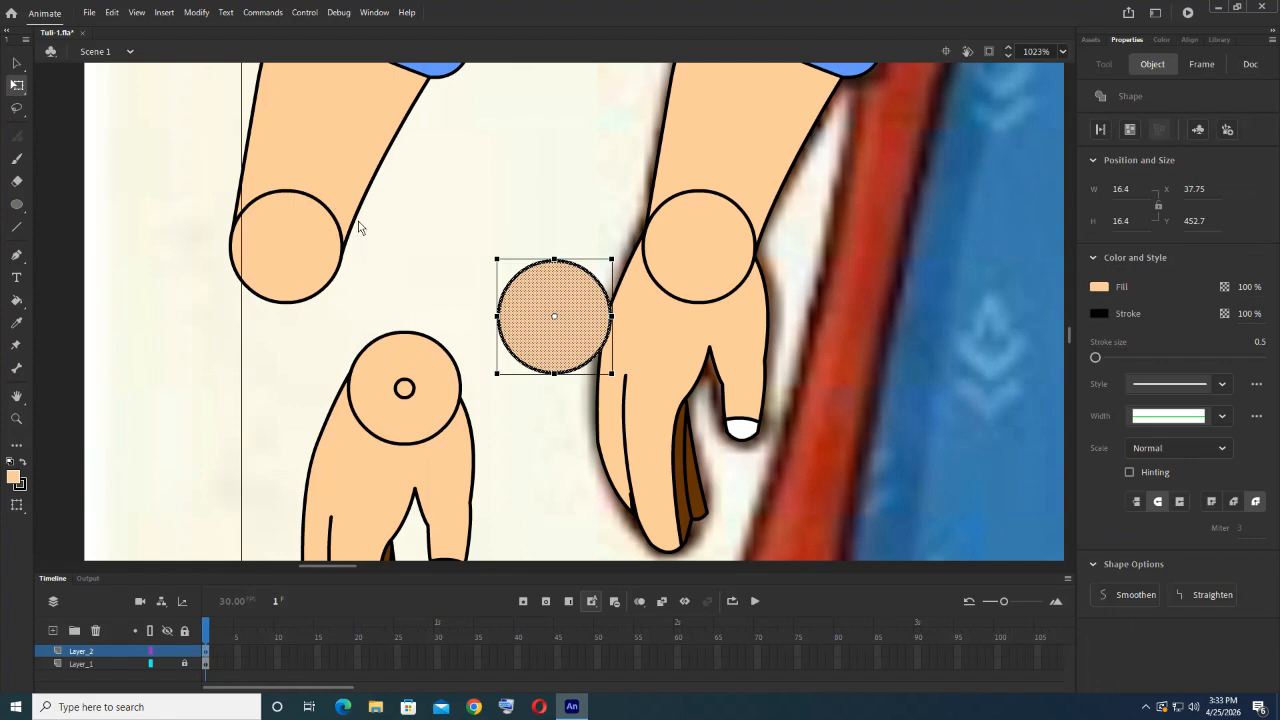
key("ctrl+z")
key("ctrl+shift+v")
left_click_drag(343, 190, 300, 232)
left_click(379, 244)
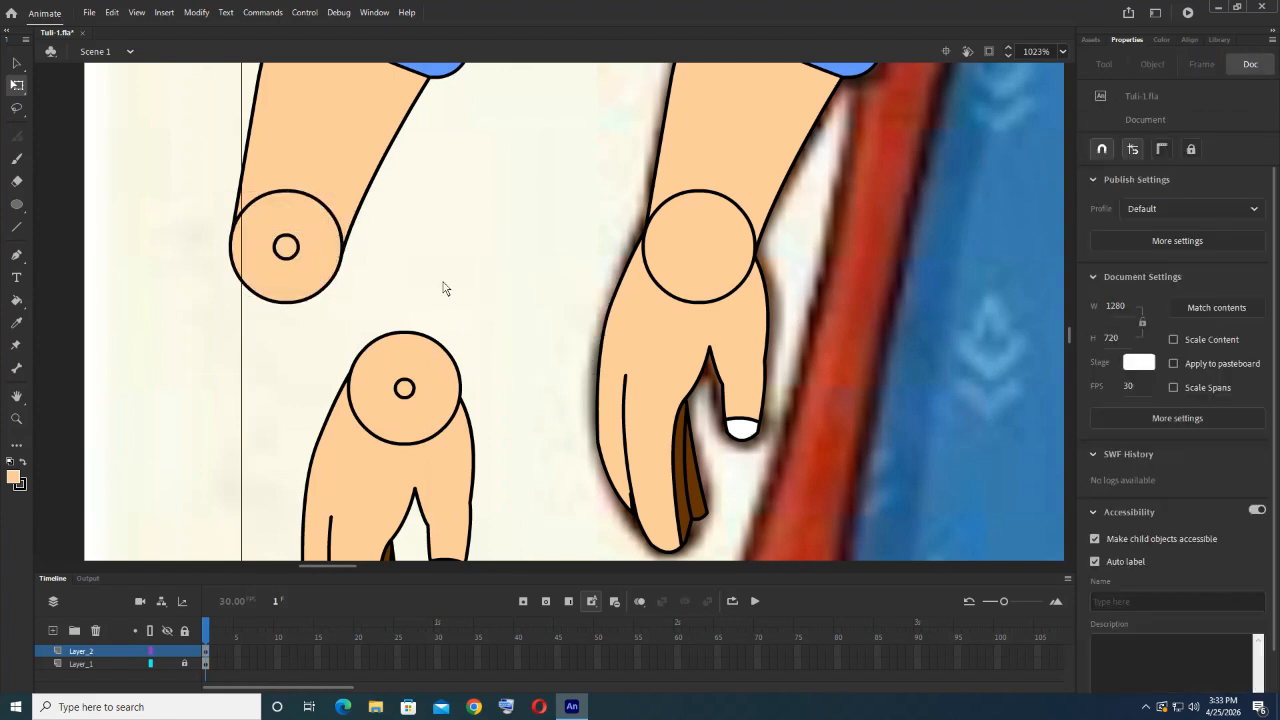
Step: Delete the wrist circle outlines crossing the inside of the separated hand and forearm, keeping the small pivot circles
scroll(452, 285, "down", 5)
left_click_drag(479, 234, 451, 390)
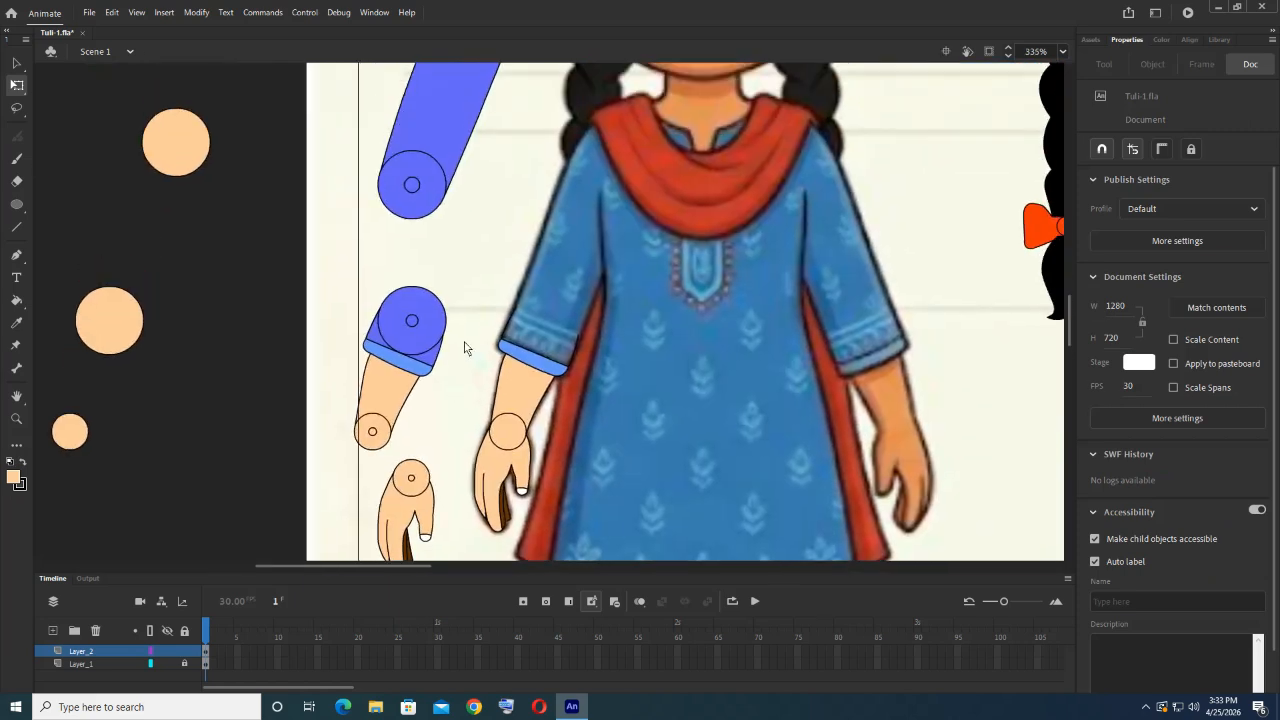
scroll(464, 347, "down", 2)
scroll(476, 333, "up", 3)
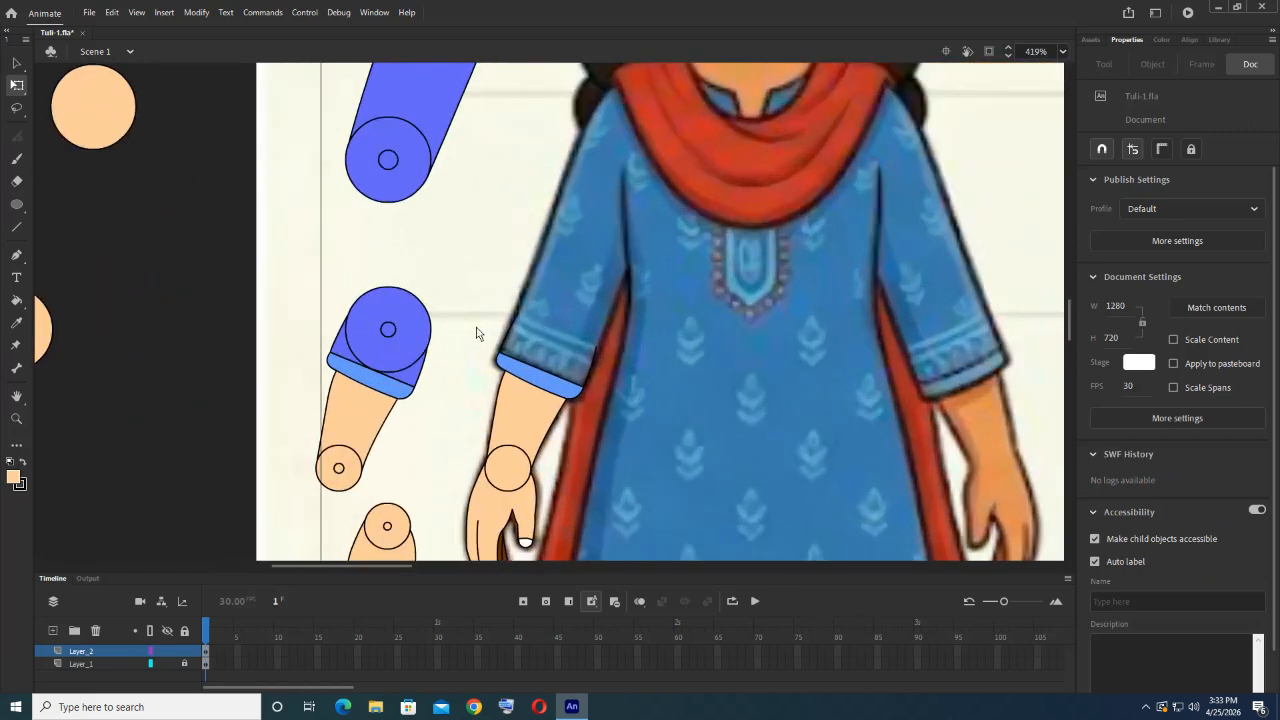
scroll(424, 390, "down", 3)
scroll(408, 420, "up", 4)
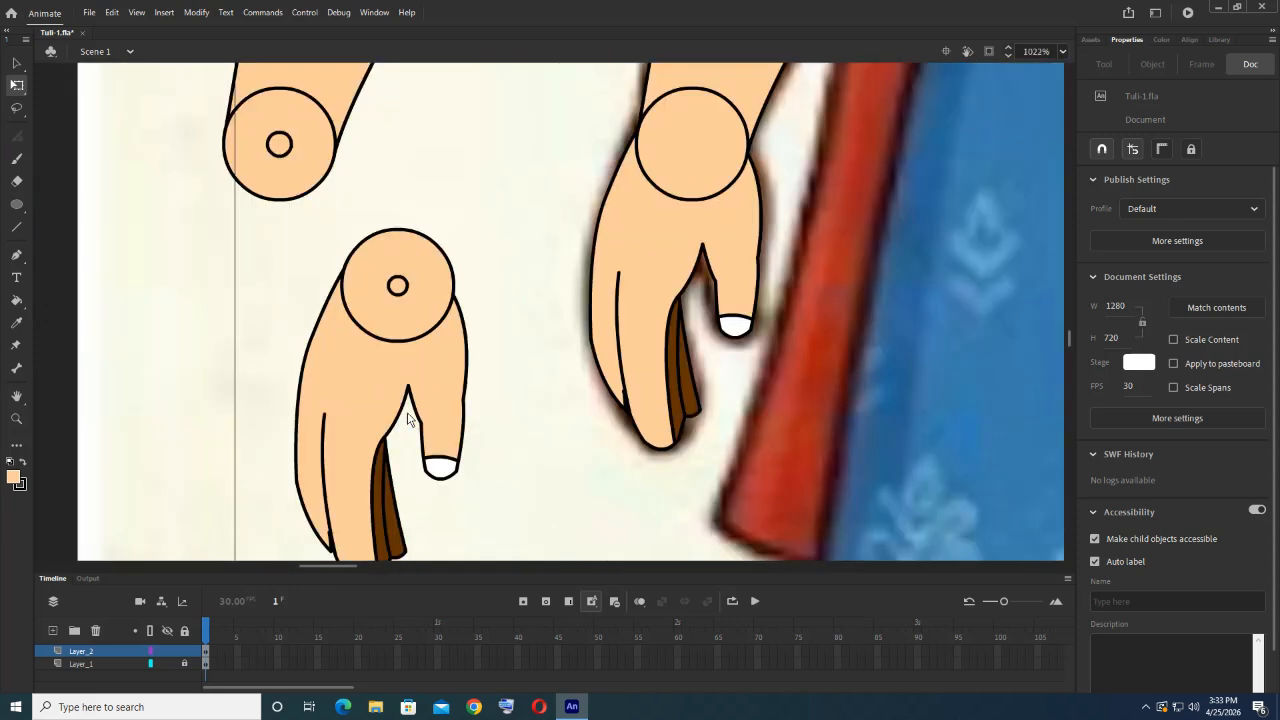
left_click(422, 323)
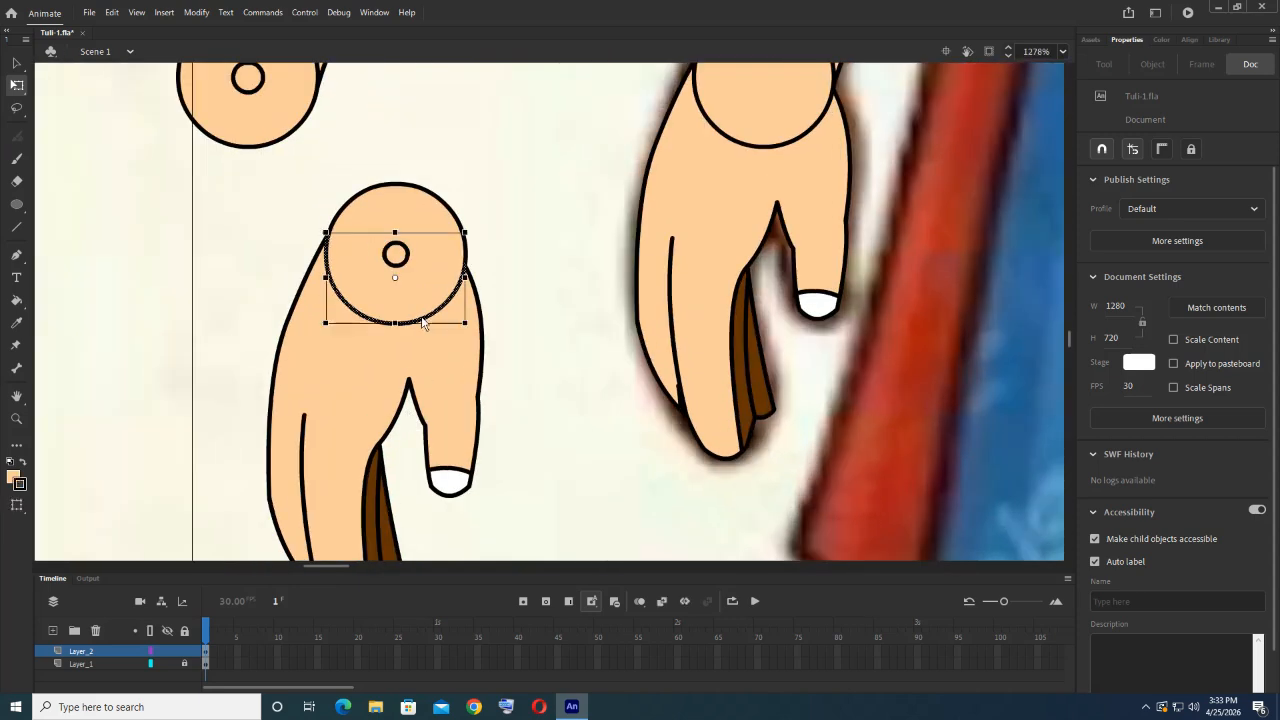
key("Delete")
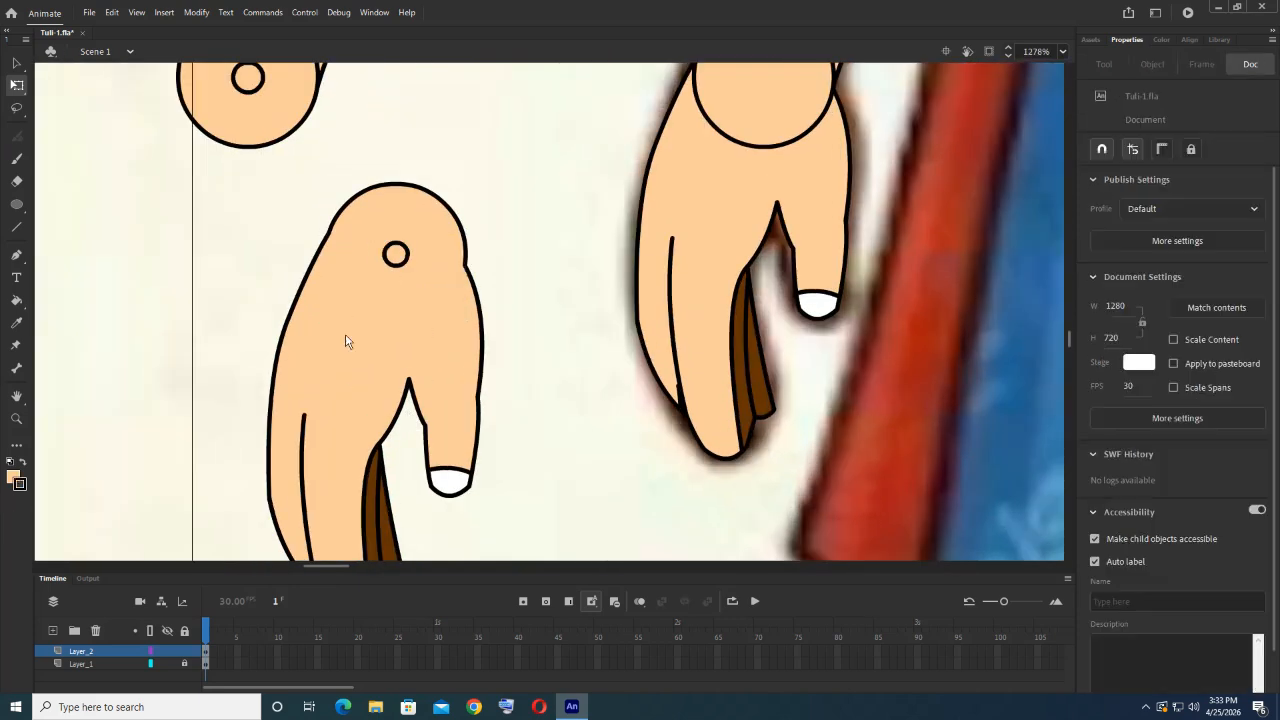
left_click_drag(297, 174, 334, 403)
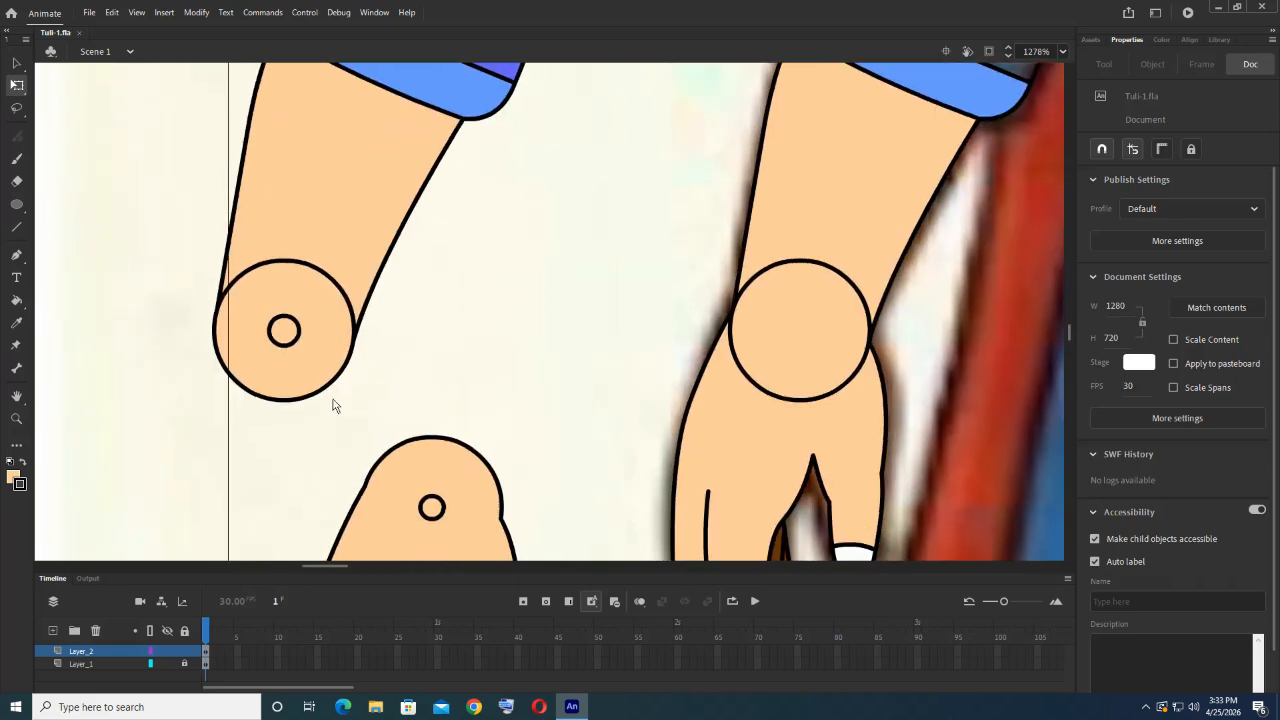
left_click(331, 288)
key("Delete")
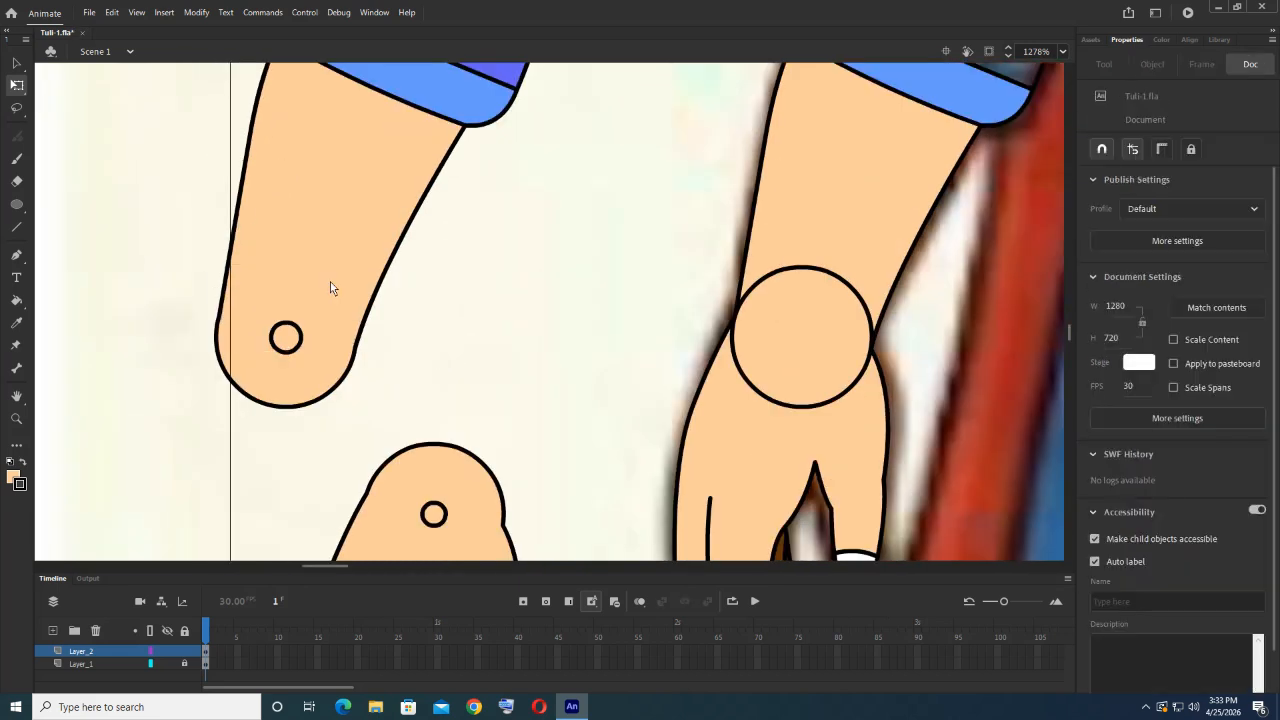
Step: Delete the elbow circle outline crossing the blue sleeve above the separated forearm, keeping its pivot circle
scroll(417, 257, "down", 1)
scroll(412, 337, "up", 3)
scroll(412, 337, "up", 2)
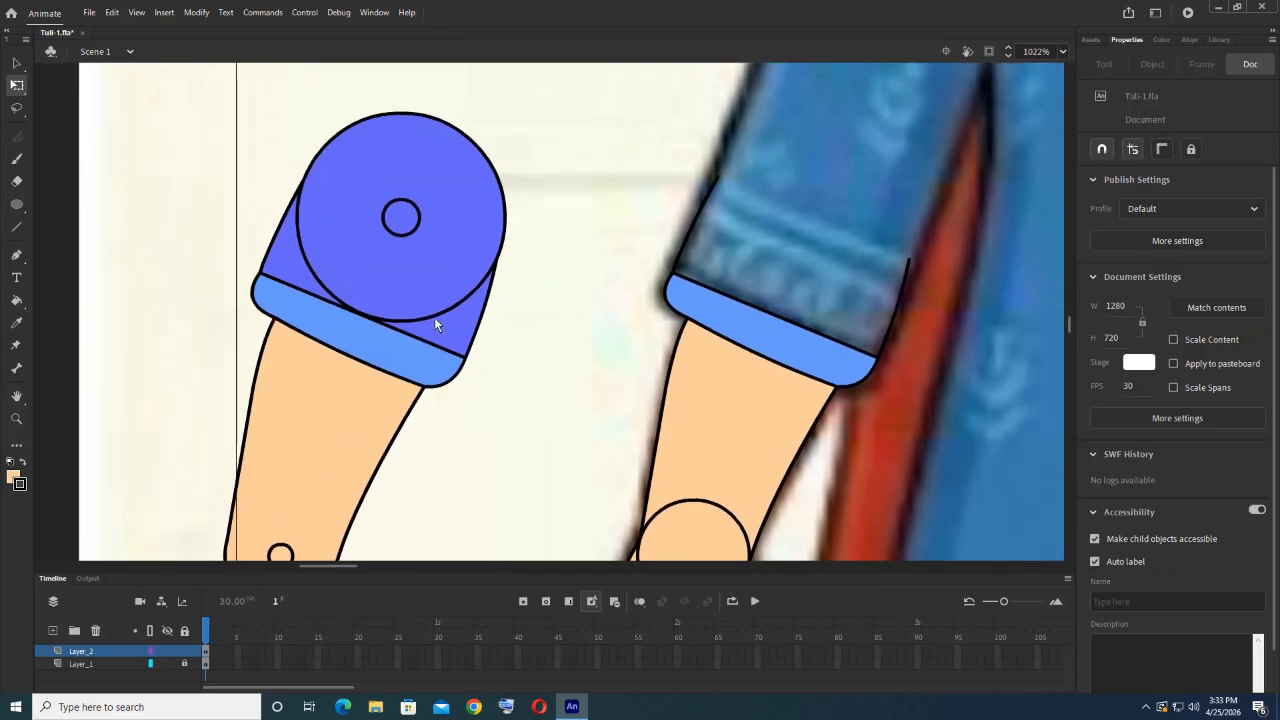
left_click(437, 312)
key("Delete")
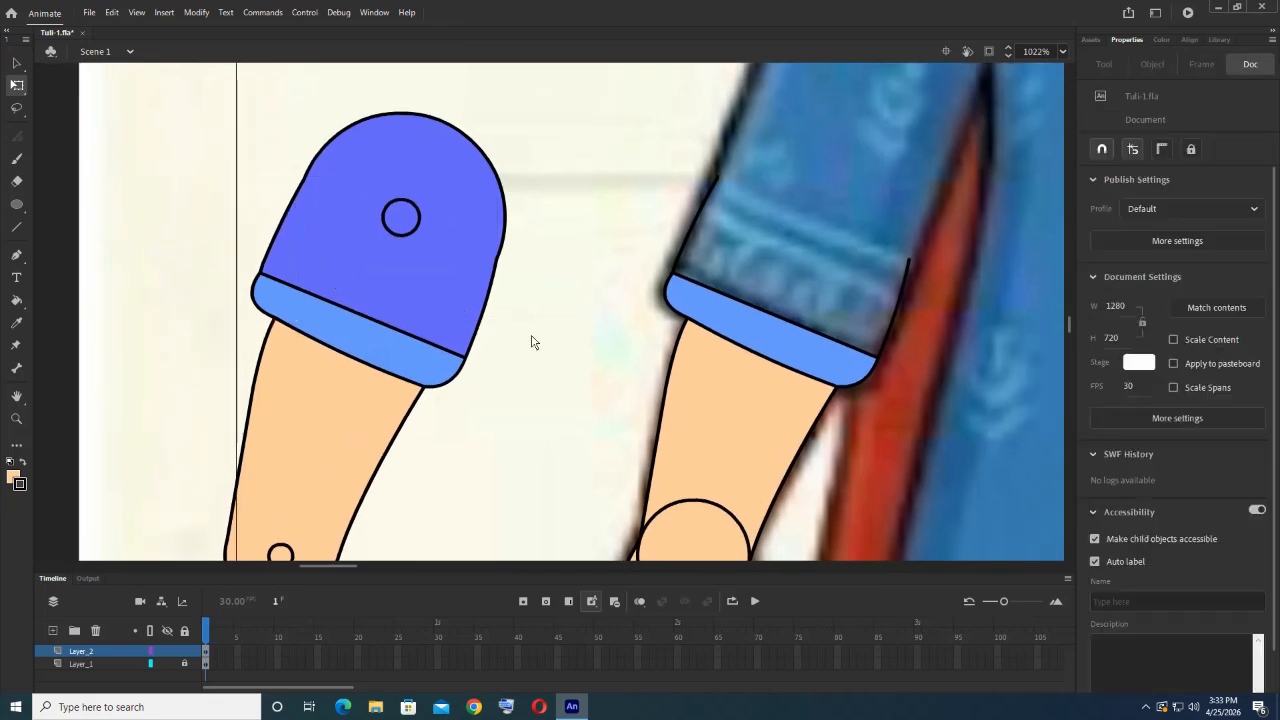
Step: Delete the elbow and shoulder circle outlines crossing the inside of the upper sleeve, keeping both pivot circles
scroll(531, 314, "down", 3)
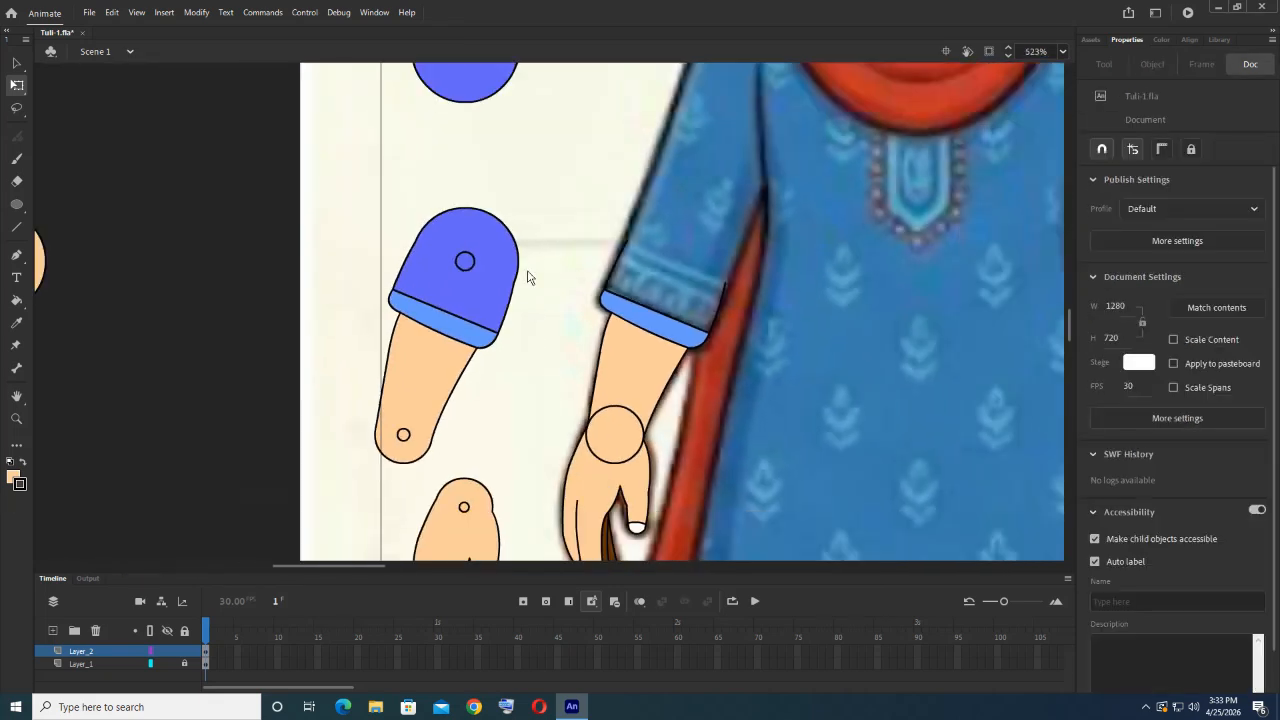
scroll(520, 194, "up", 3)
scroll(380, 270, "up", 2)
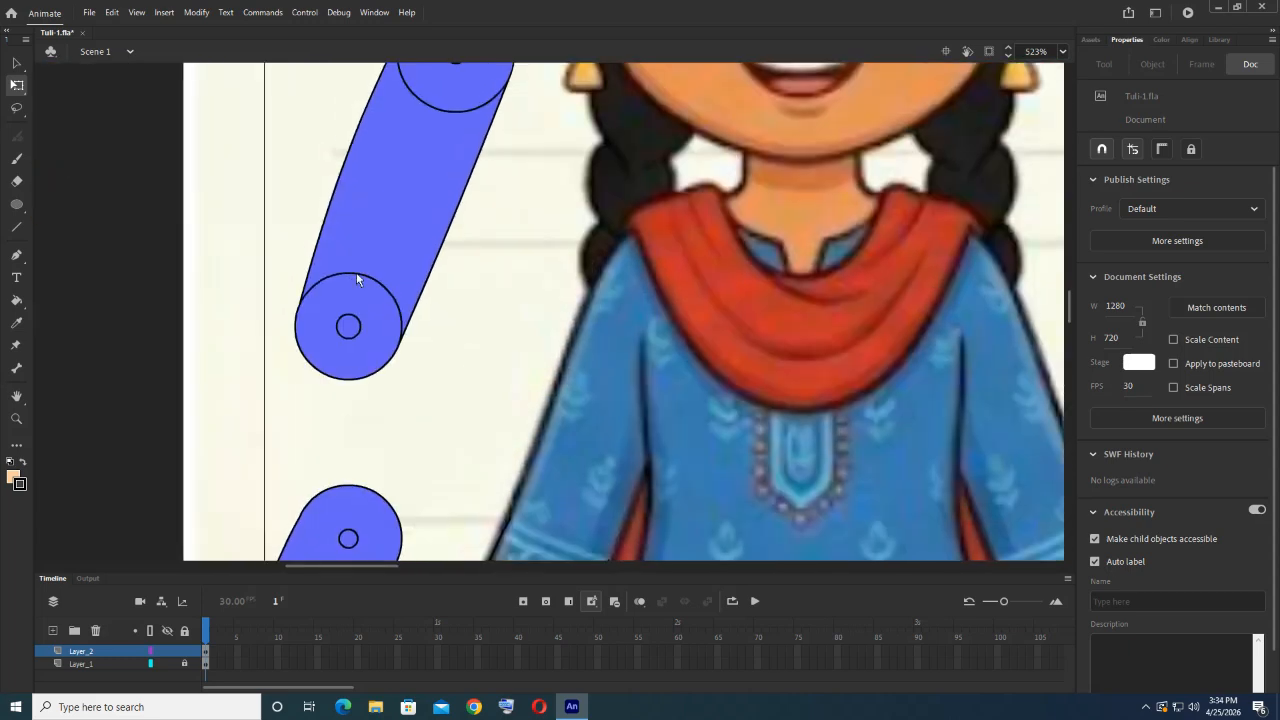
left_click(356, 274)
key("Delete")
left_click_drag(453, 124, 440, 264)
left_click(440, 259)
key("Delete")
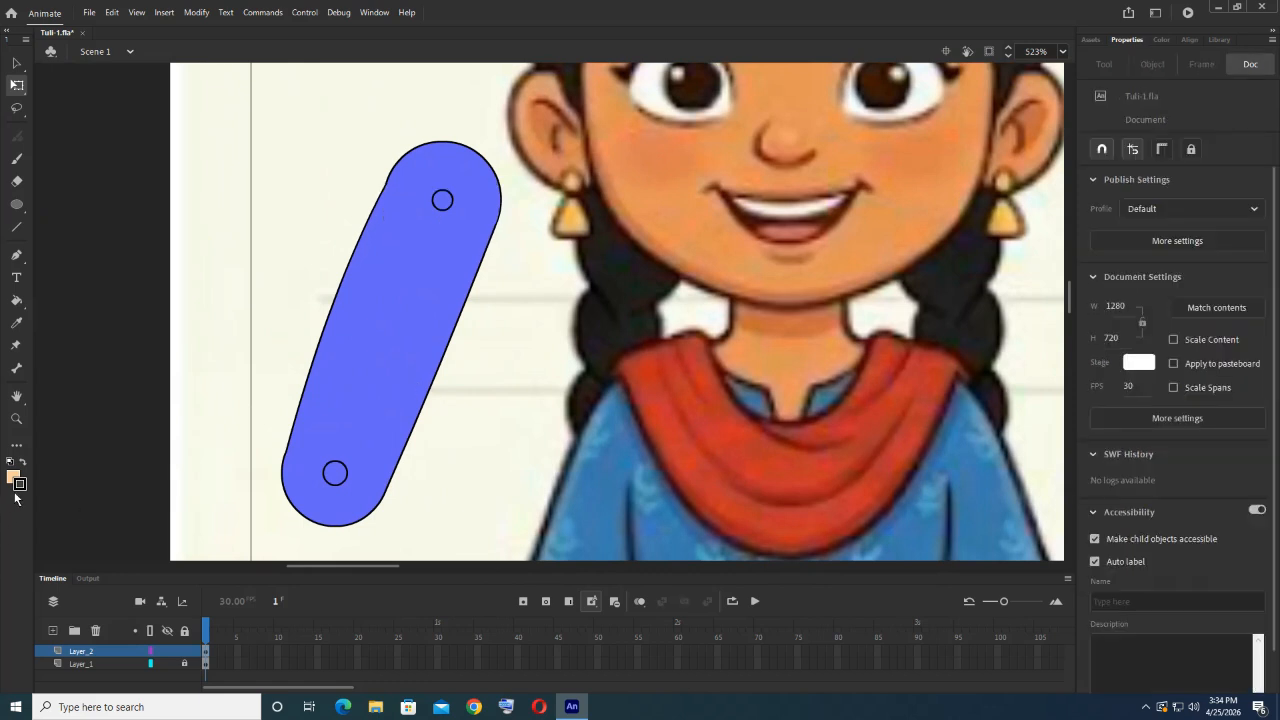
Step: Sample the sleeve blue as stroke colour and recolour the pivot circle outlines on both blue sleeve parts with the Ink Bottle
left_click(19, 485)
left_click(371, 397)
left_click(17, 302)
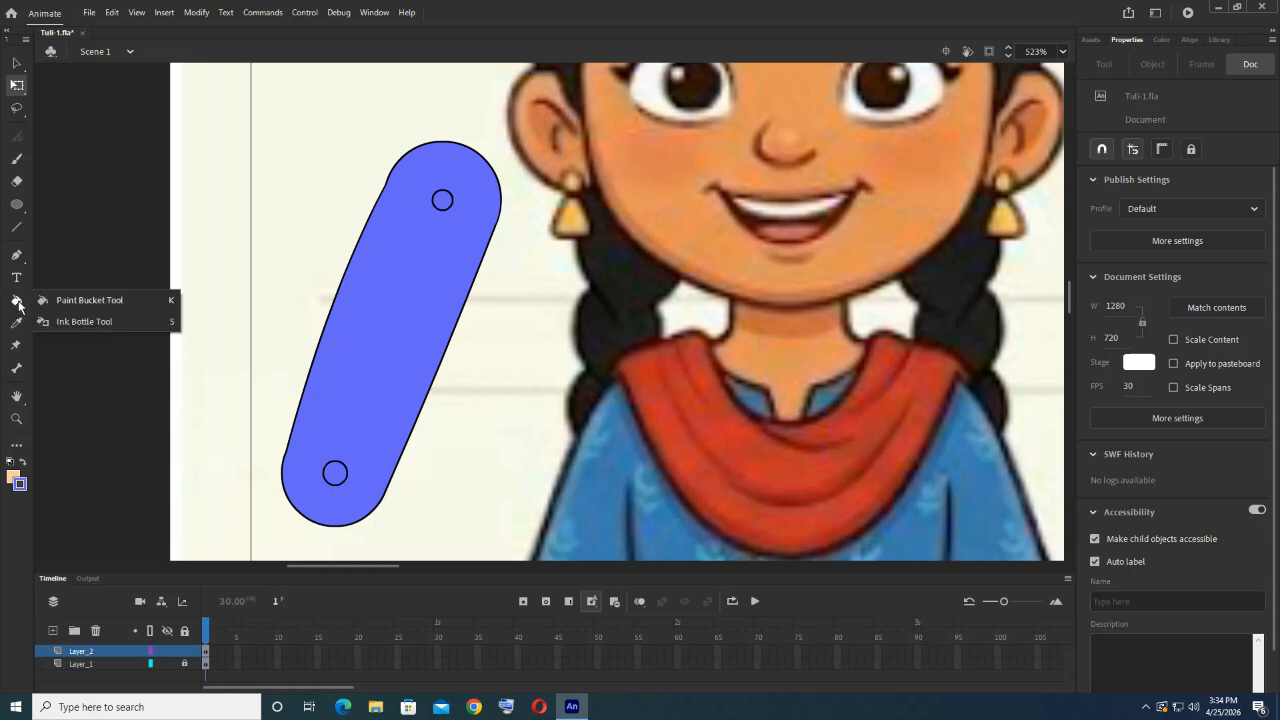
left_click(64, 321)
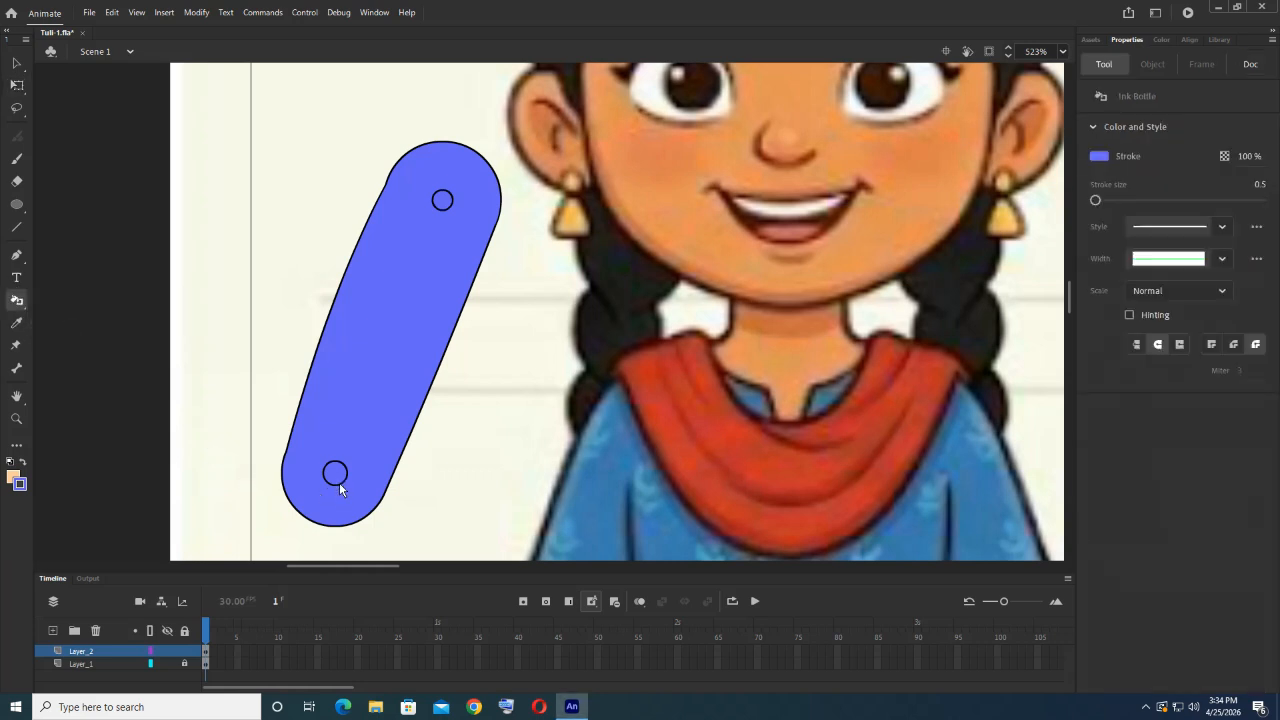
scroll(440, 480, "down", 5)
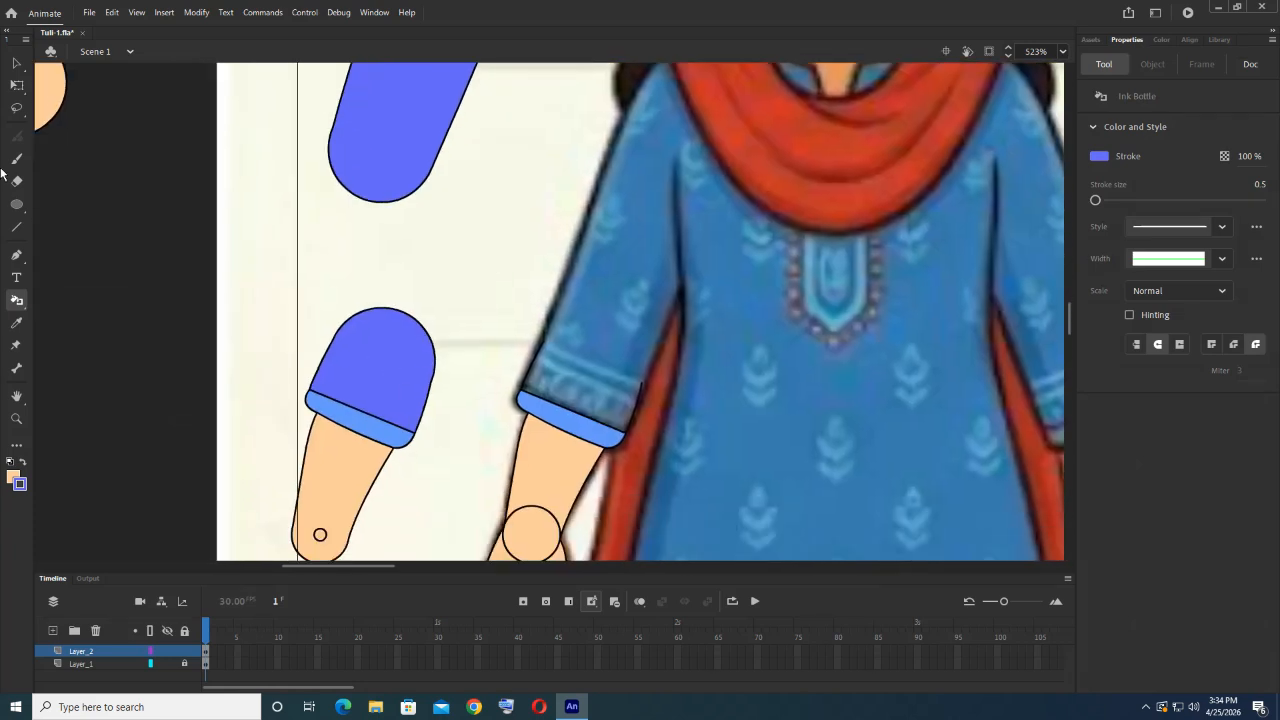
left_click(16, 63)
scroll(4, 439, "down", 3)
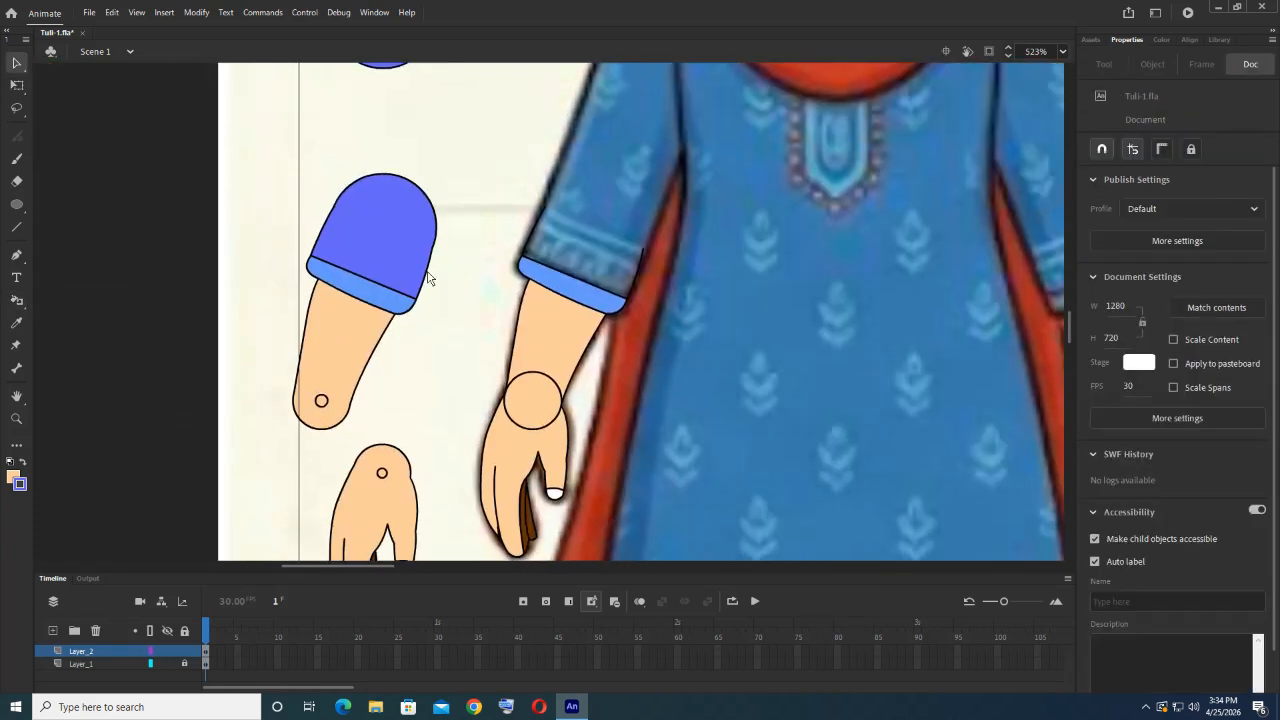
Step: Sample the skin tone as stroke colour and recolour the pivot circle outlines on the separated forearm and hand with the Ink Bottle
left_click(19, 486)
left_click(347, 358)
left_click(16, 300)
left_click(321, 400)
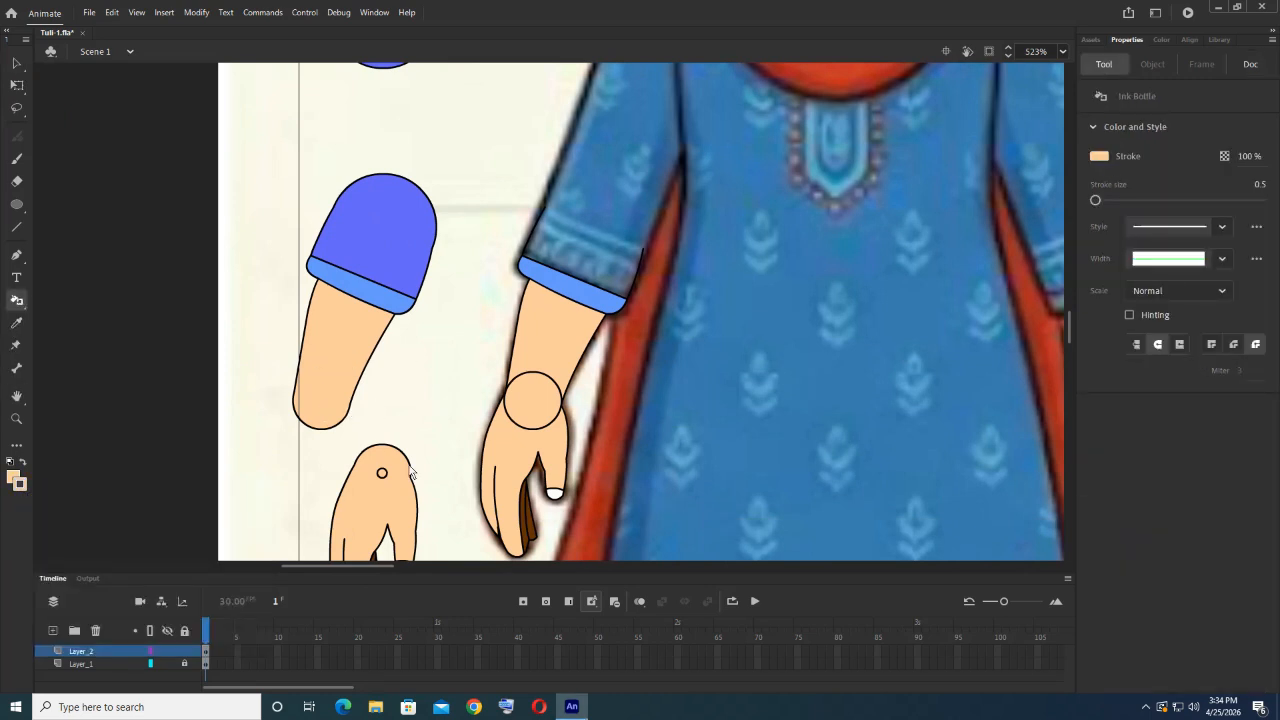
left_click(383, 477)
scroll(474, 464, "down", 4)
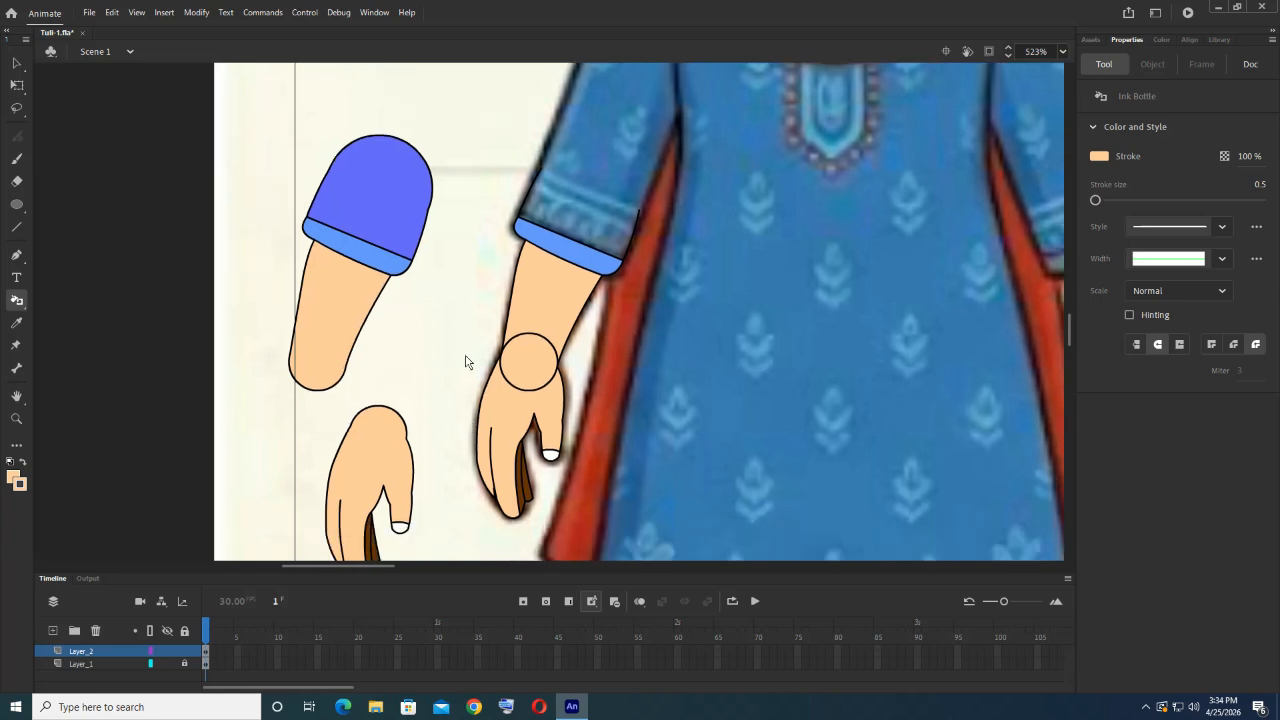
scroll(457, 252, "up", 3)
scroll(431, 351, "down", 4)
scroll(445, 300, "up", 2)
Step: Delete the black outline arc around the rounded wrist end of the separated hand, keeping its skin fill
key("v")
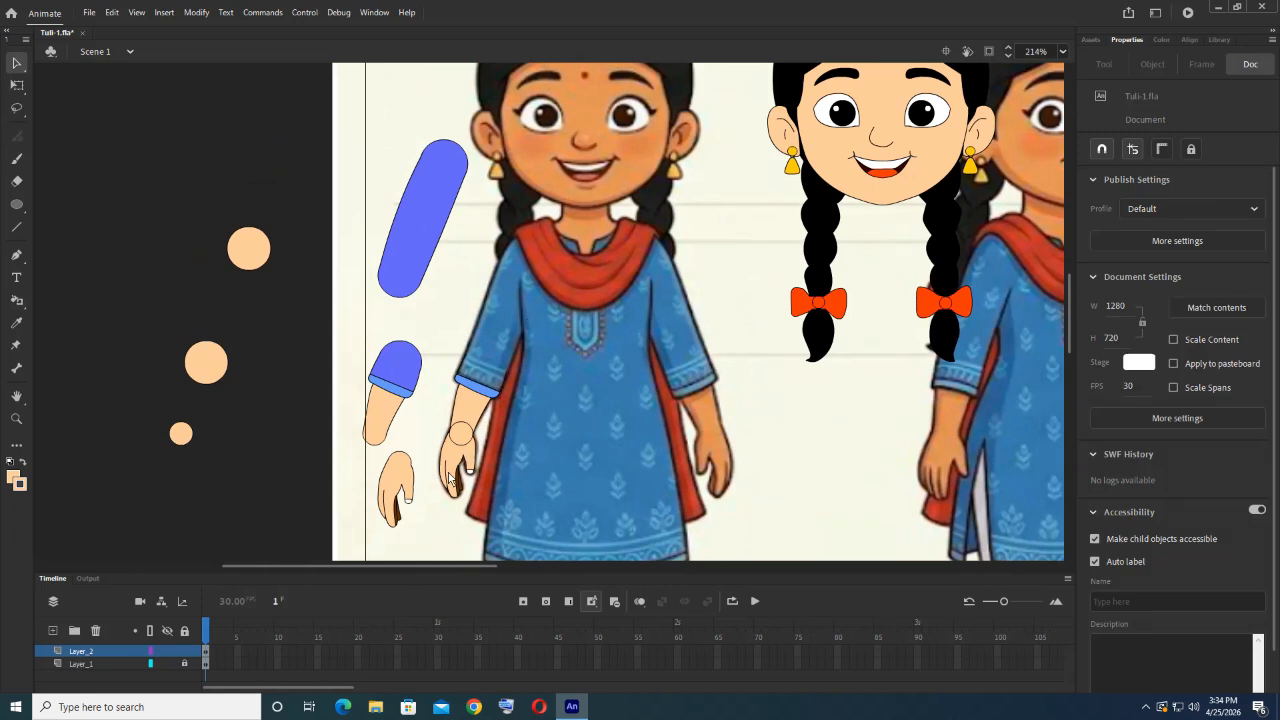
scroll(398, 465, "up", 2)
scroll(395, 463, "up", 6)
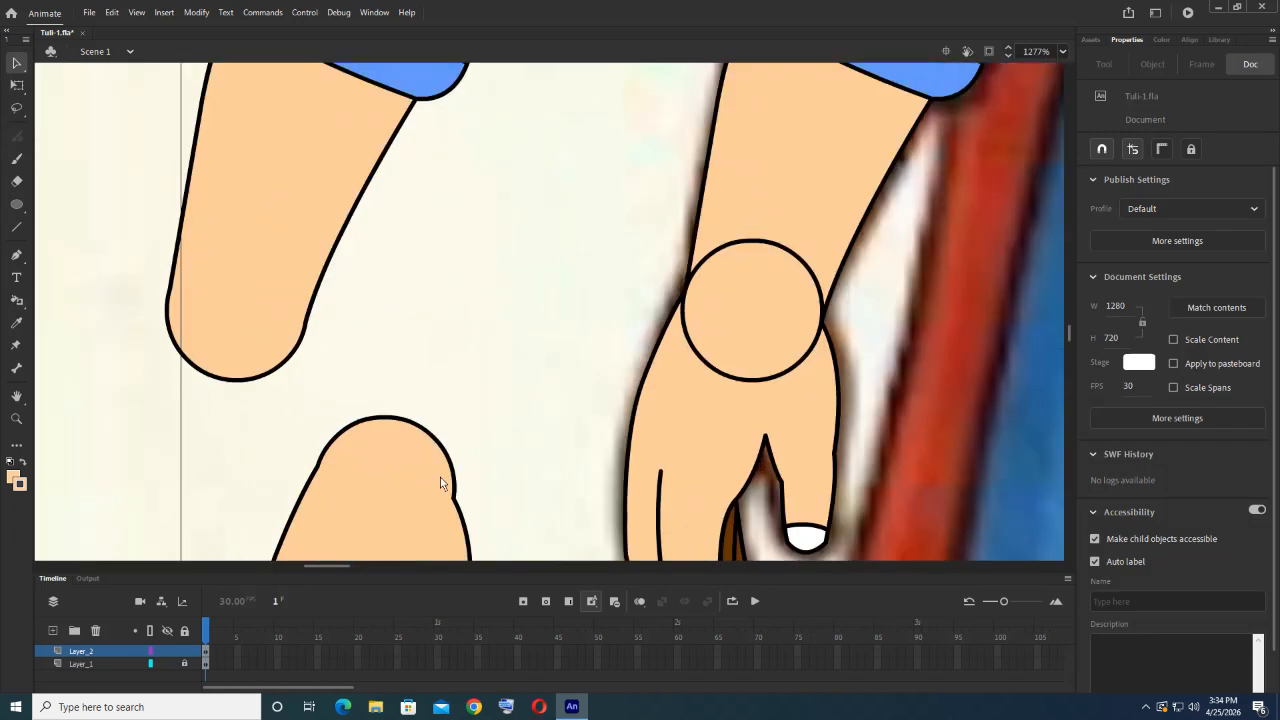
left_click(416, 358)
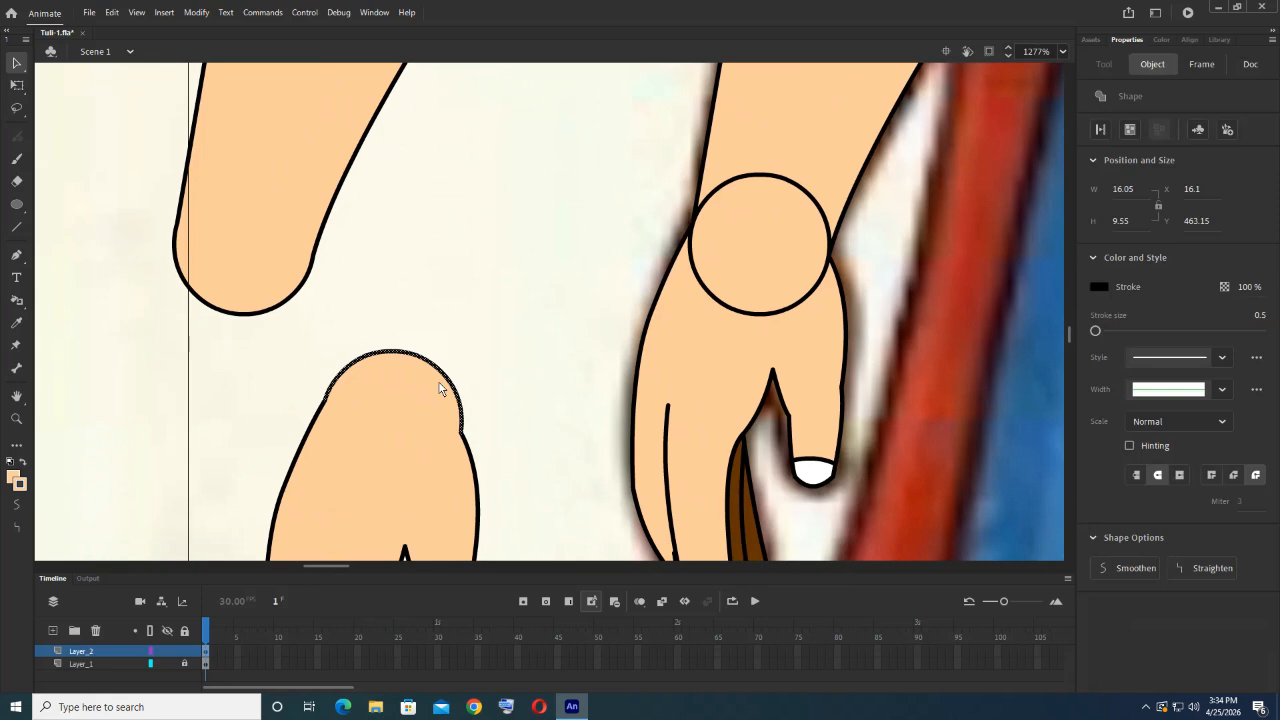
key("Delete")
scroll(438, 389, "up", 2)
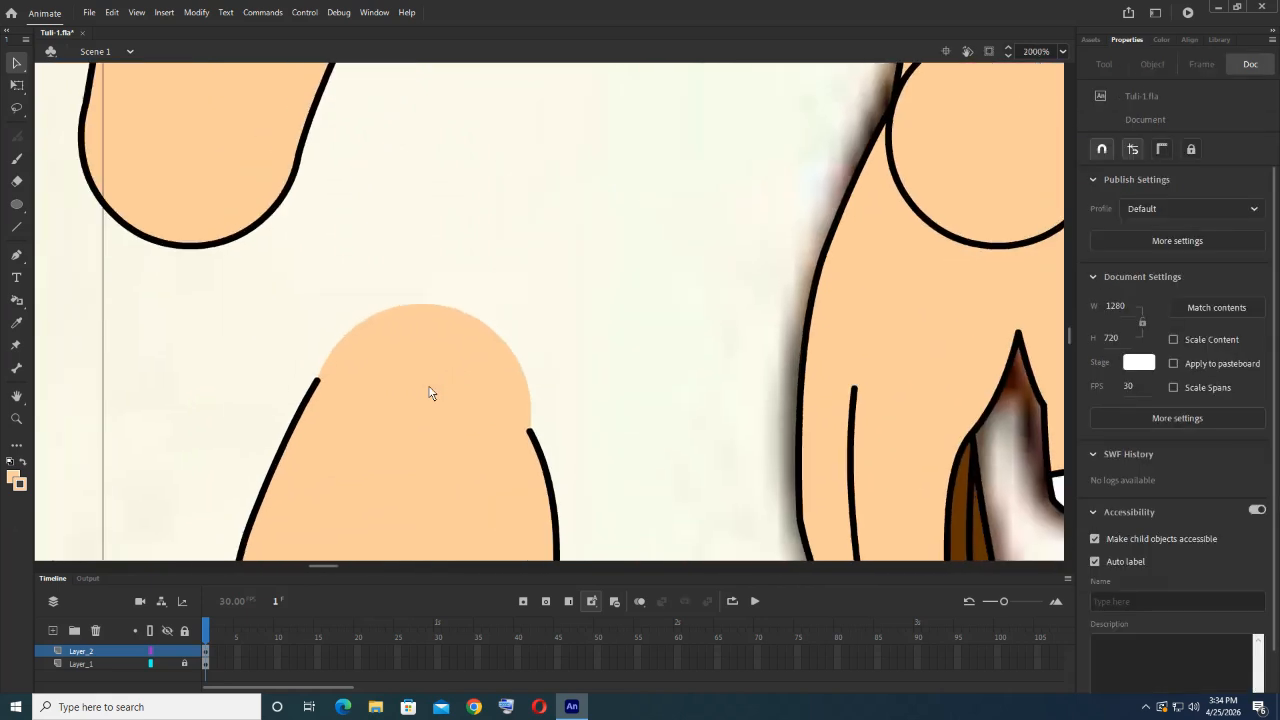
left_click(410, 418)
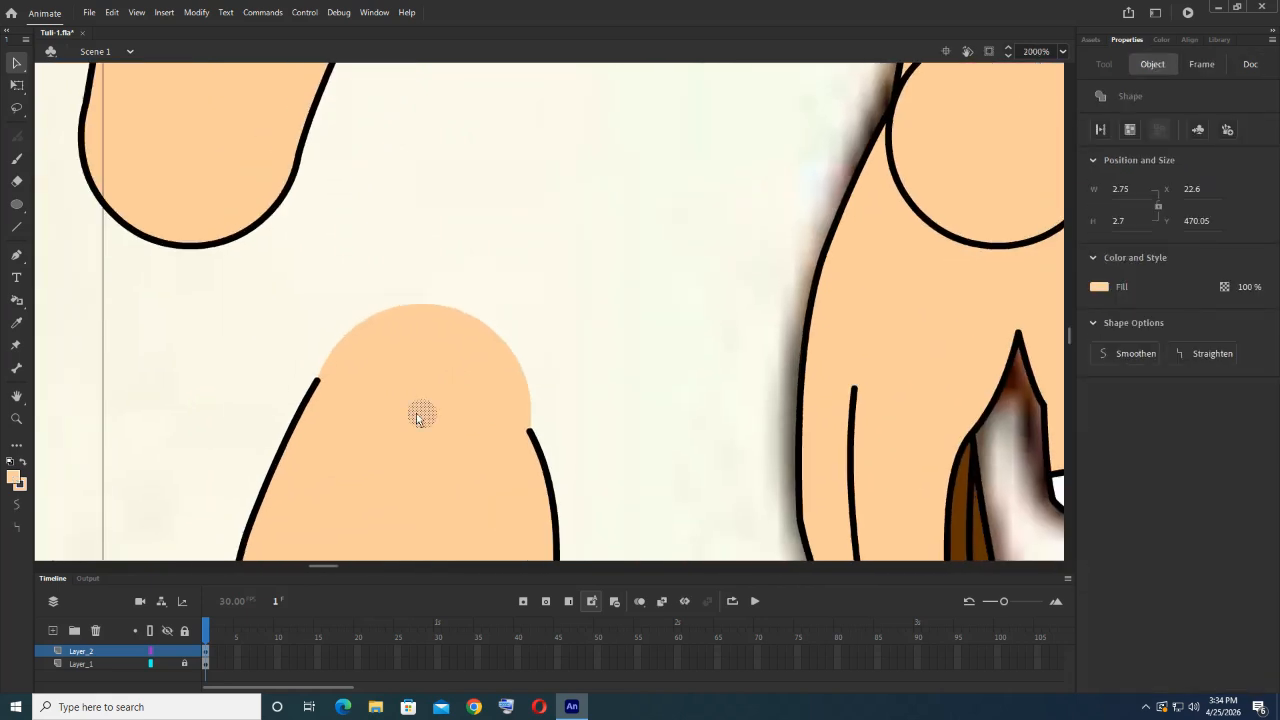
left_click(580, 340)
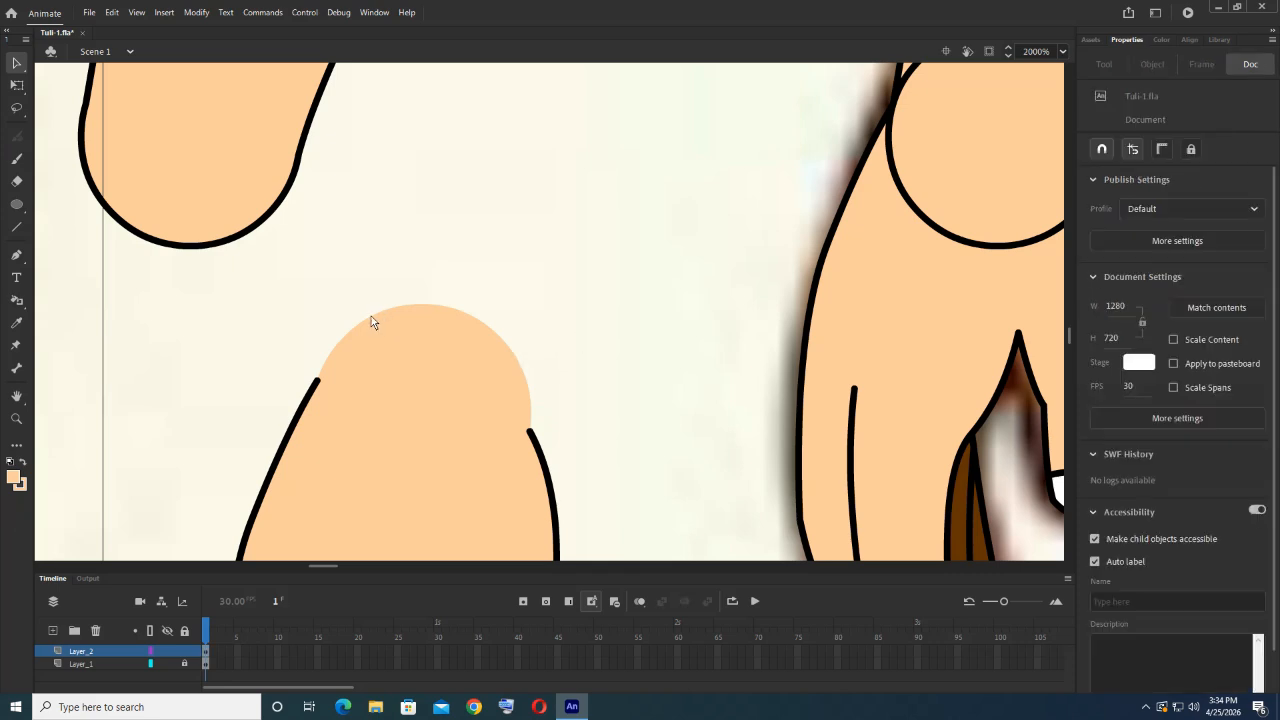
Step: Reshape the skin fill at the hand's wrist end by pulling its unoutlined edge slightly inward
left_click_drag(371, 316, 372, 327)
left_click_drag(504, 355, 447, 336)
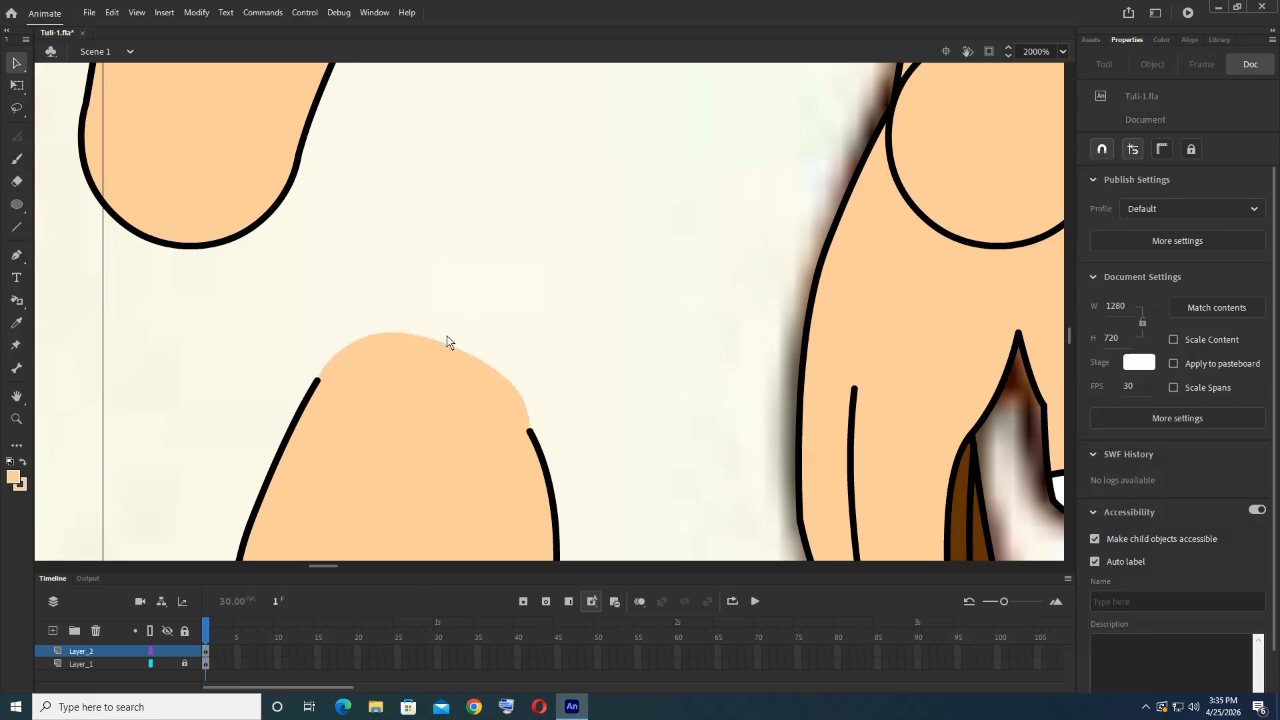
left_click_drag(355, 344, 363, 349)
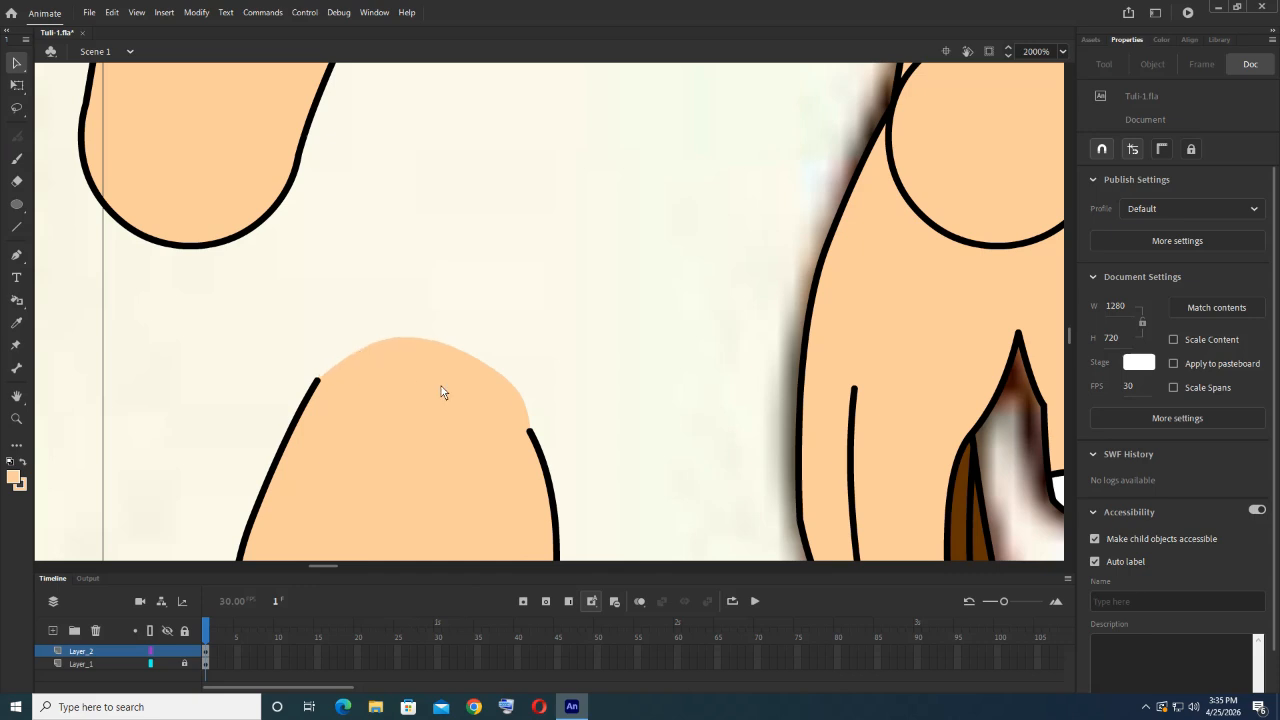
left_click_drag(522, 407, 517, 408)
scroll(529, 384, "down", 5)
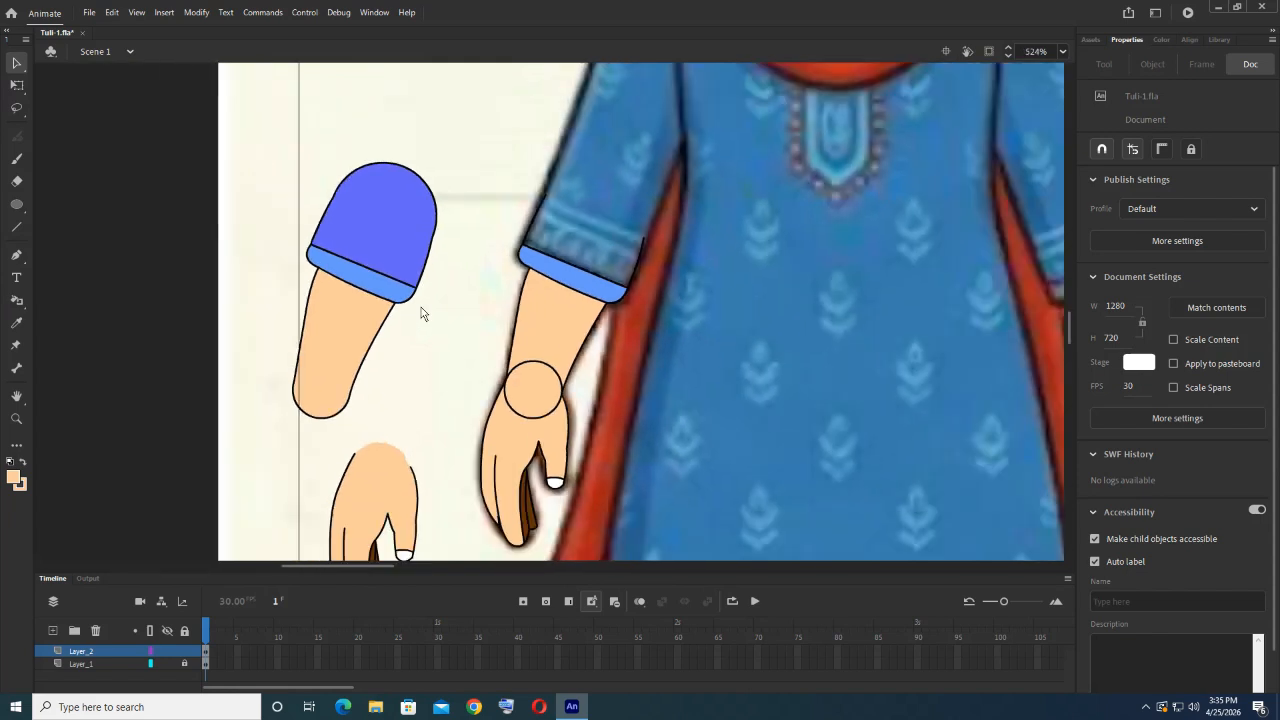
Step: Delete the black outline arc around the rounded elbow end of the separated lower sleeve
left_click_drag(448, 186, 310, 295)
scroll(335, 322, "up", 3)
left_click(298, 258)
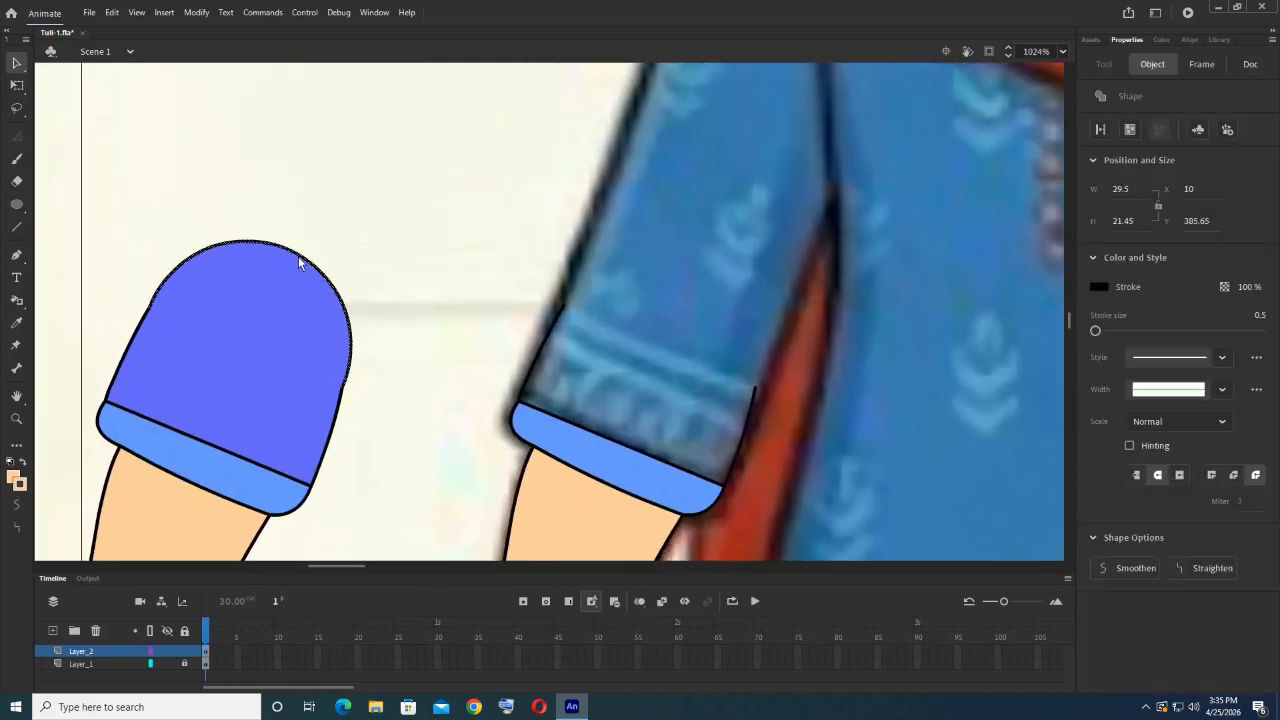
key("Delete")
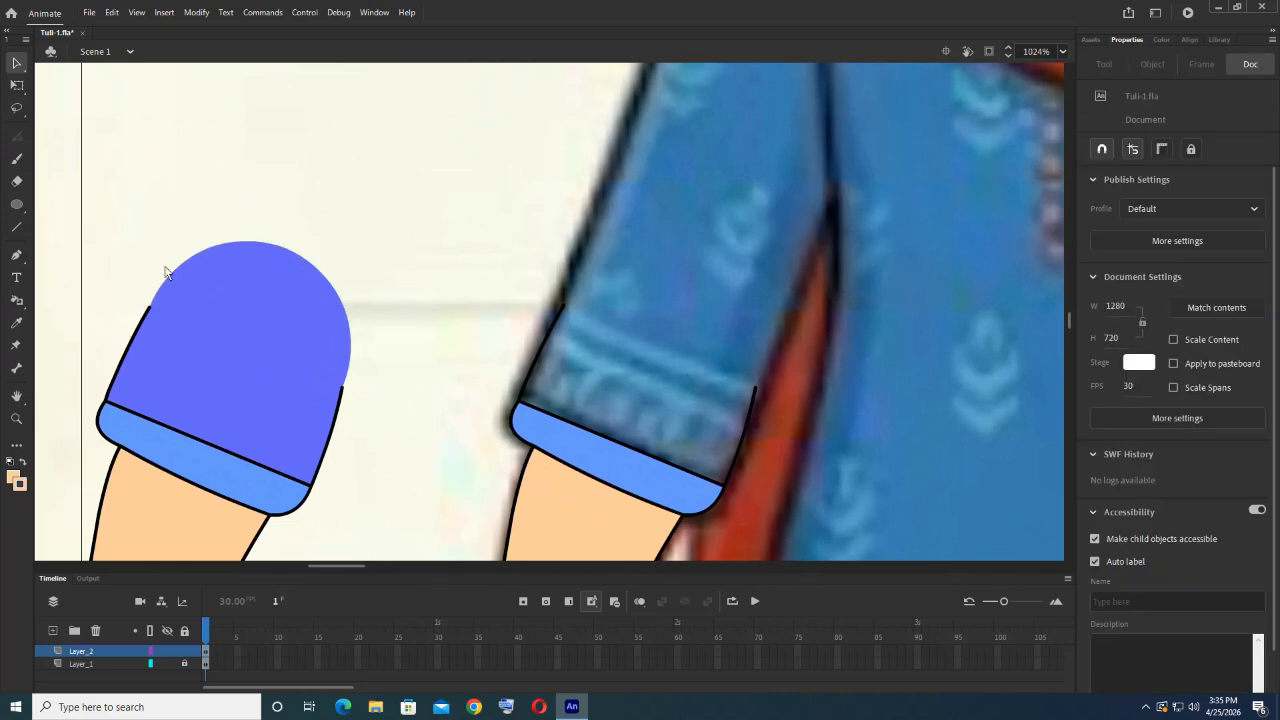
Step: Pull the unoutlined edges of the blue fill at the lower sleeve's elbow end inward
left_click_drag(170, 284, 190, 287)
left_click_drag(350, 351, 334, 351)
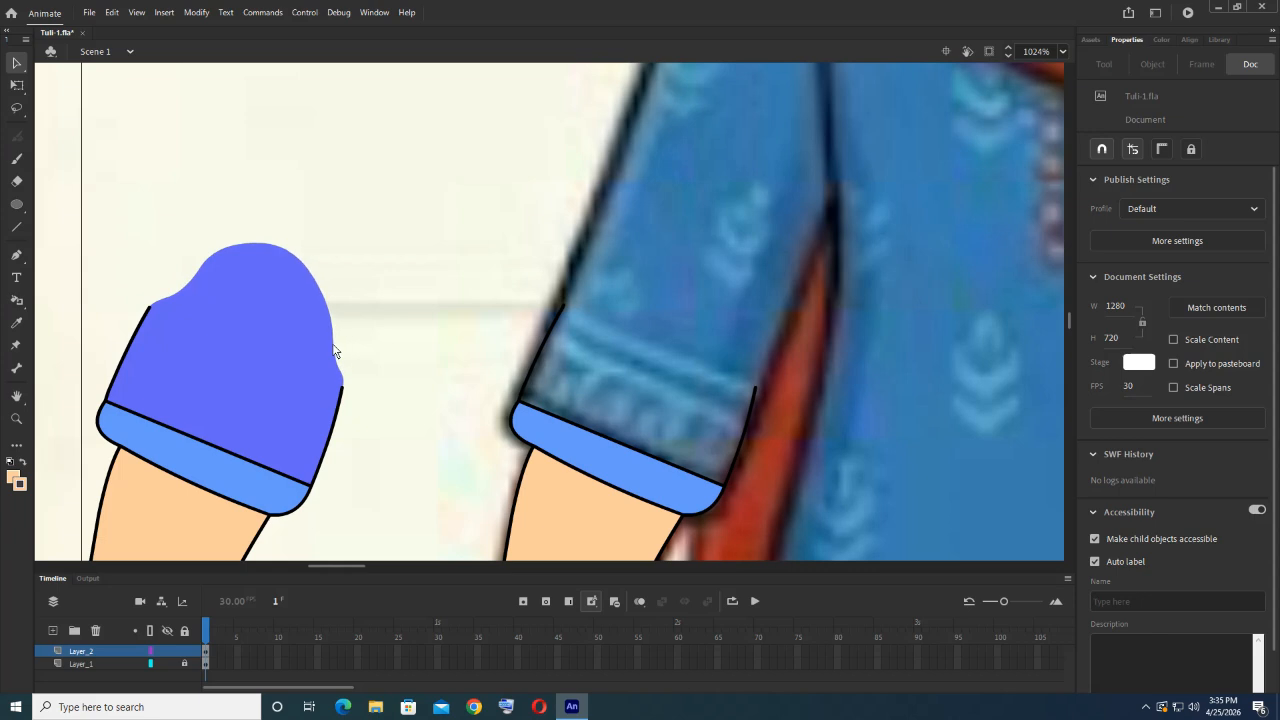
left_click_drag(285, 249, 219, 267)
scroll(421, 333, "down", 5)
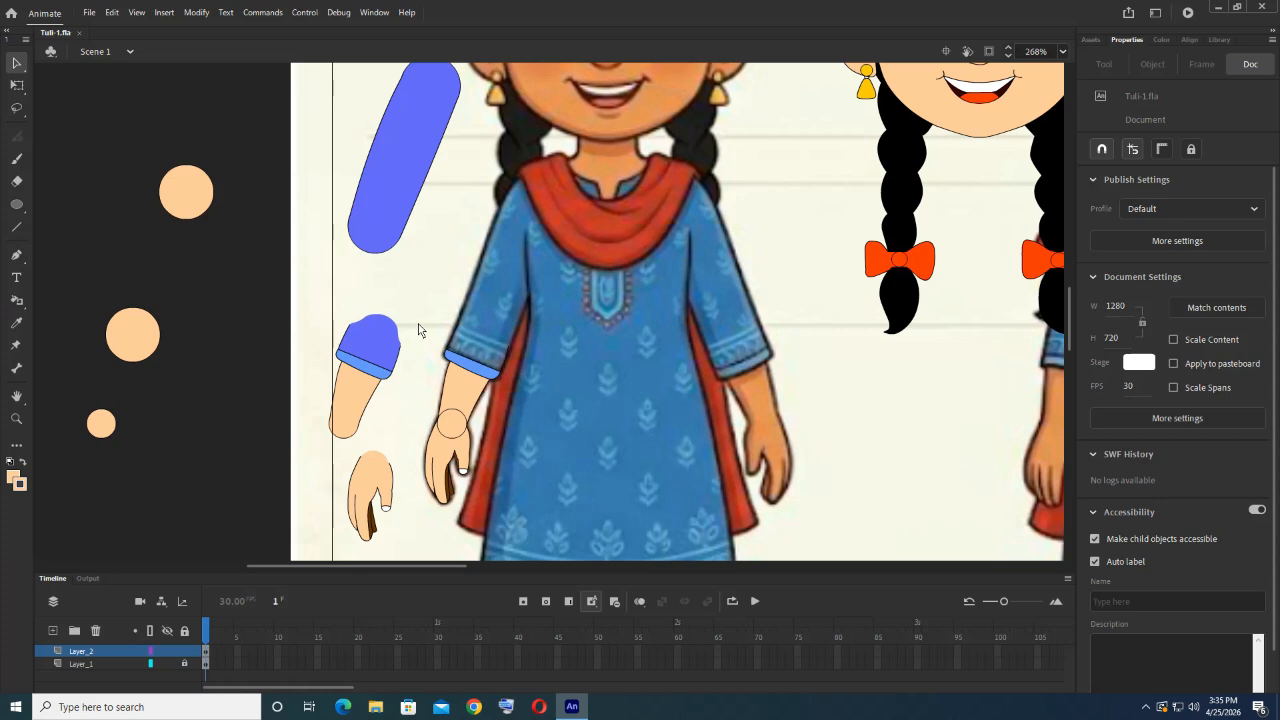
Step: Delete the leftover traced hand and wrist circle lying over the reference arm
scroll(419, 330, "down", 3)
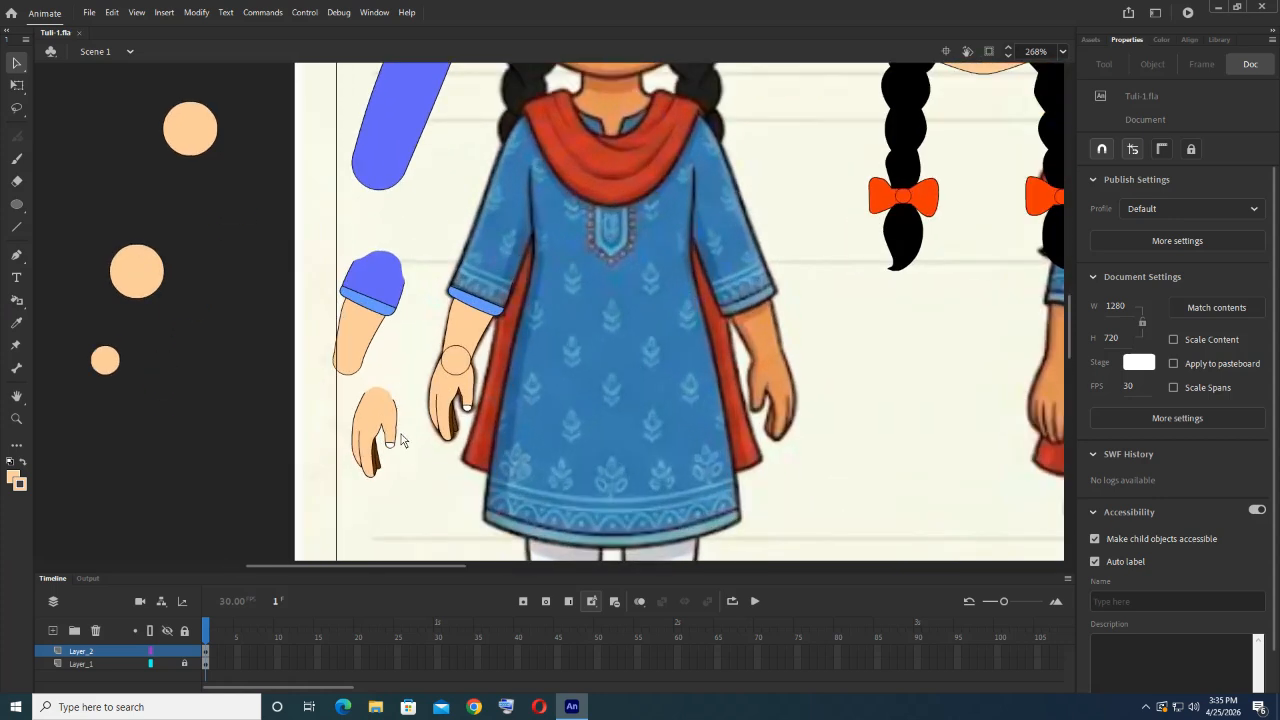
left_click_drag(406, 346, 520, 483)
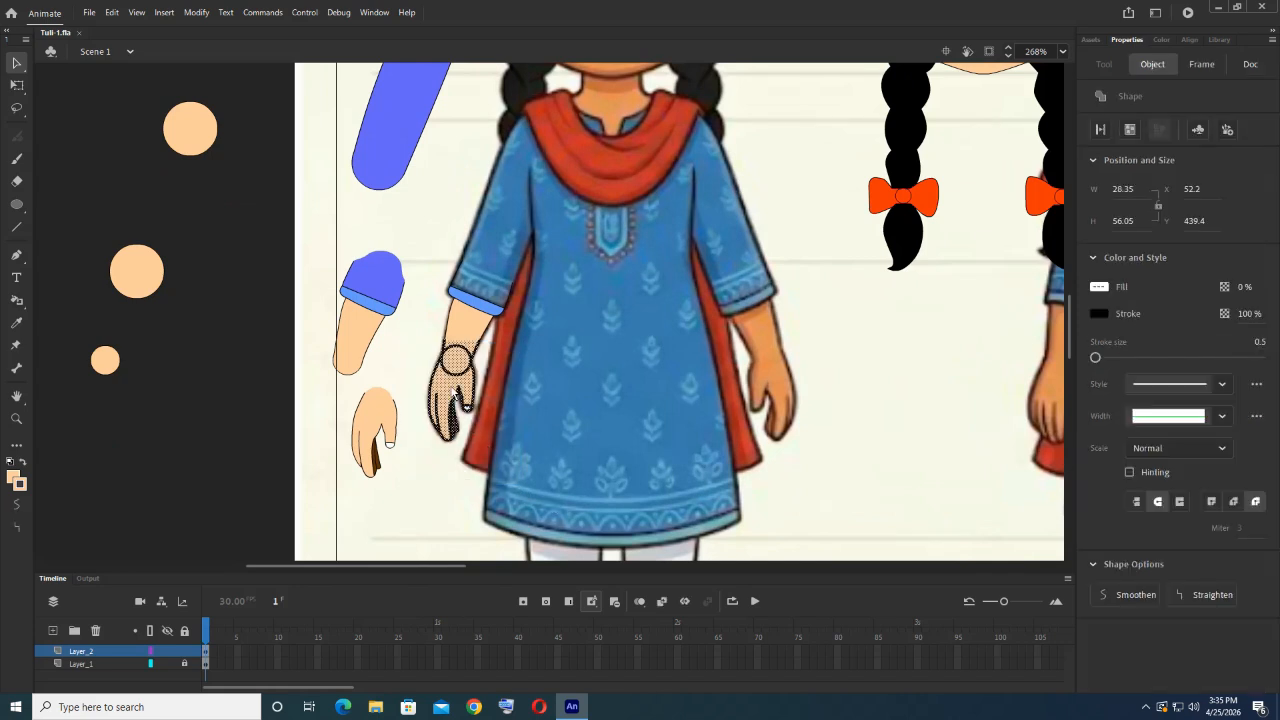
key("Delete")
Step: Convert the whole separated hand to a graphic symbol and move it off the stage onto the pasteboard
left_click(368, 415)
scroll(368, 415, "up", 5)
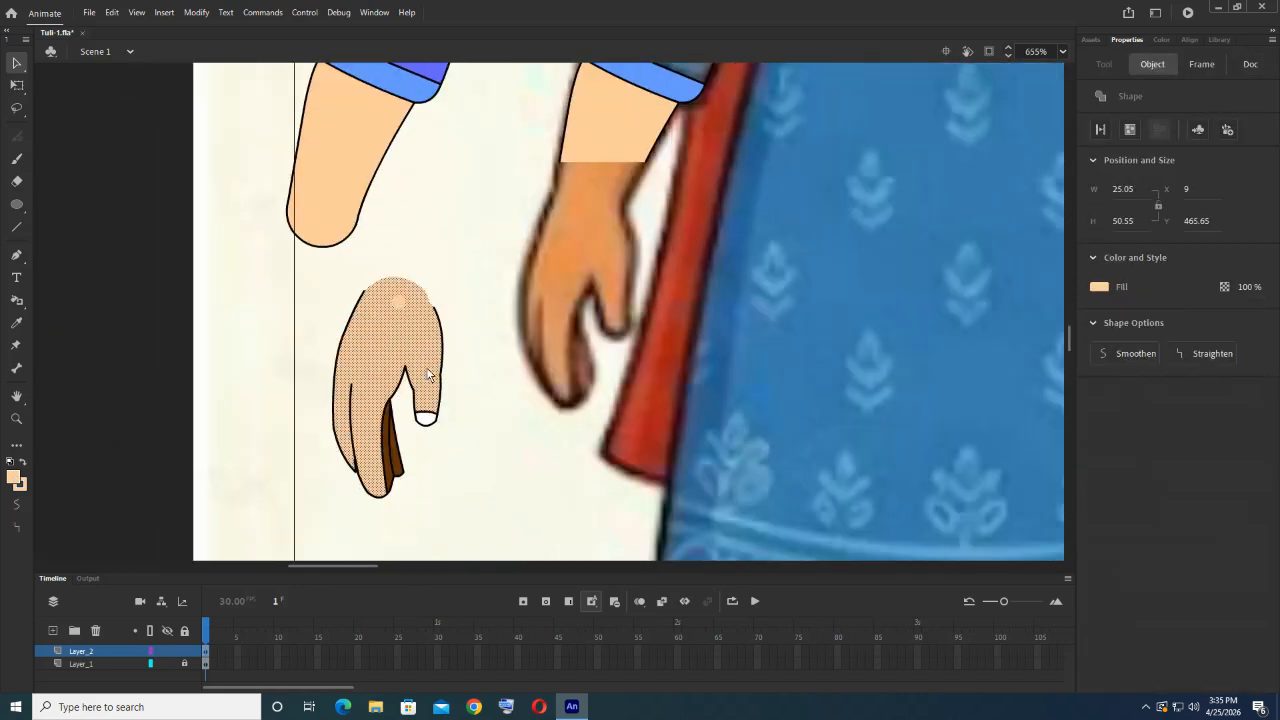
mouse_move(560, 514)
left_mouse_down()
mouse_move(280, 313)
mouse_move(314, 257)
left_mouse_up()
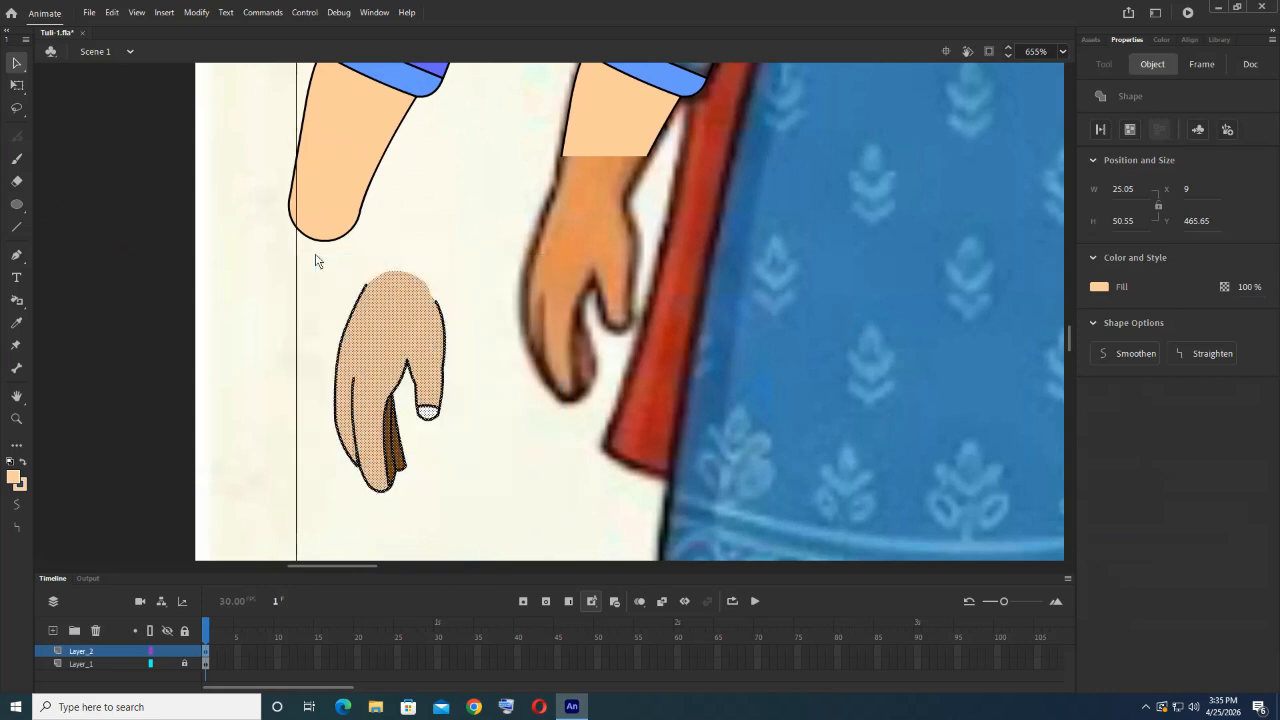
key("F8")
key("Return")
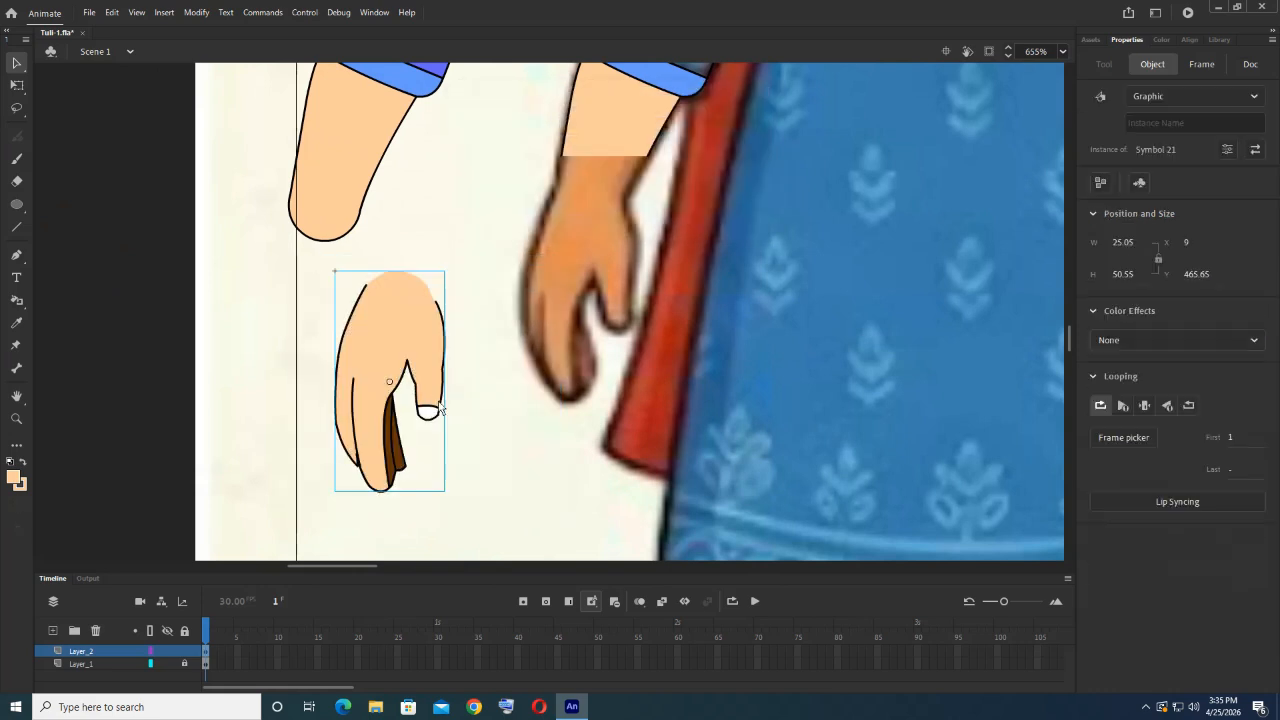
scroll(436, 404, "down", 2)
left_click_drag(429, 420, 135, 386)
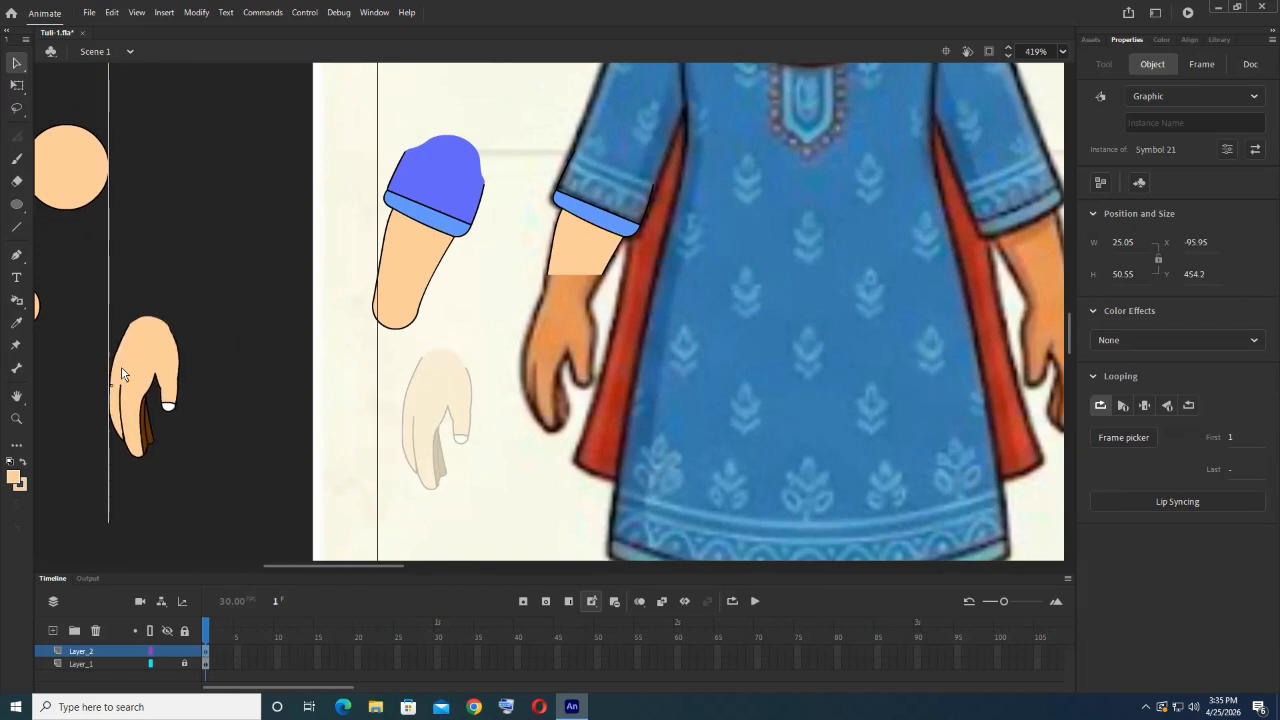
Step: Convert the separated forearm with its lower sleeve to a graphic symbol and move it toward the pasteboard
scroll(457, 414, "up", 3)
left_click_drag(371, 229, 560, 494)
key("F8")
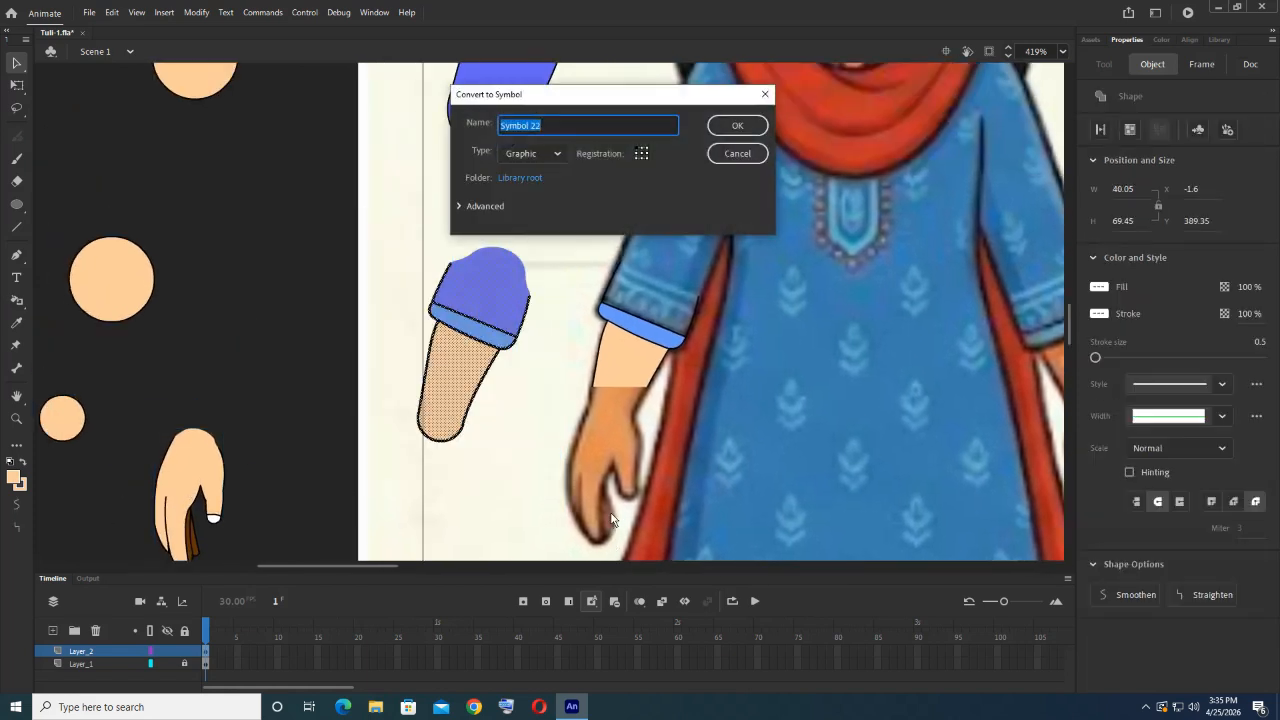
key("Return")
left_click_drag(470, 300, 308, 300)
Step: Delete the leftover traced forearm and sleeve cuff lying over the reference arm
mouse_move(558, 252)
left_mouse_down()
mouse_move(622, 391)
mouse_move(762, 511)
left_mouse_up()
key("Delete")
scroll(493, 367, "up", 5)
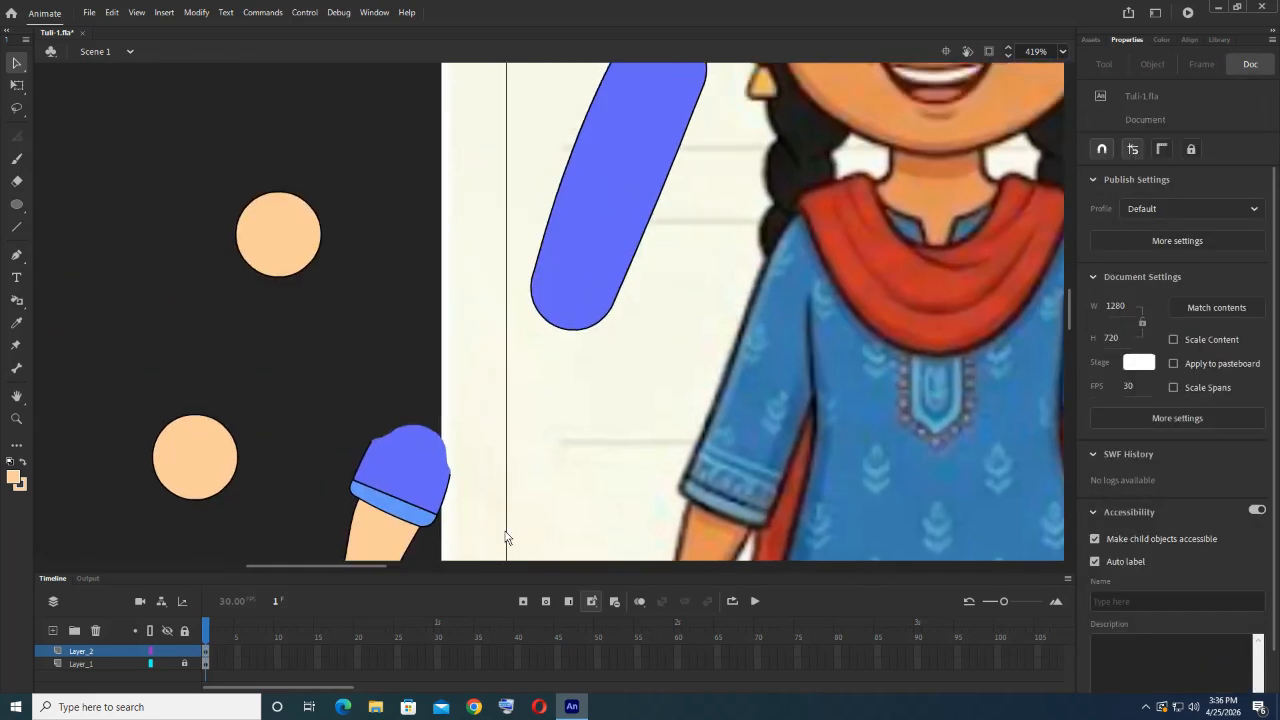
Step: Convert the separated upper sleeve to a graphic symbol and place it over the reference girl's upper arm
left_click_drag(419, 116, 675, 469)
key("F8")
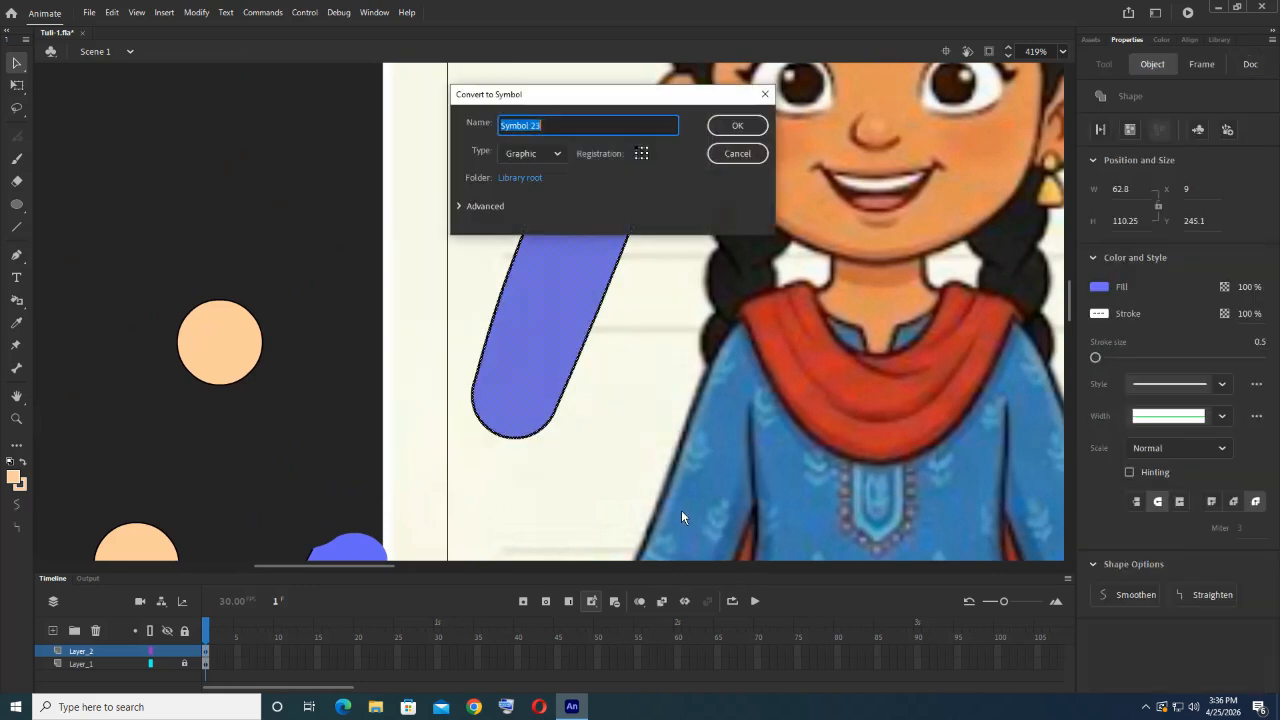
key("Return")
scroll(640, 390, "down", 2)
left_click_drag(519, 192, 647, 279)
Step: Place the forearm symbol over the reference arm, bring it to front and fit it to the lower end of the upper sleeve
left_click_drag(362, 421, 585, 424)
right_click(585, 424)
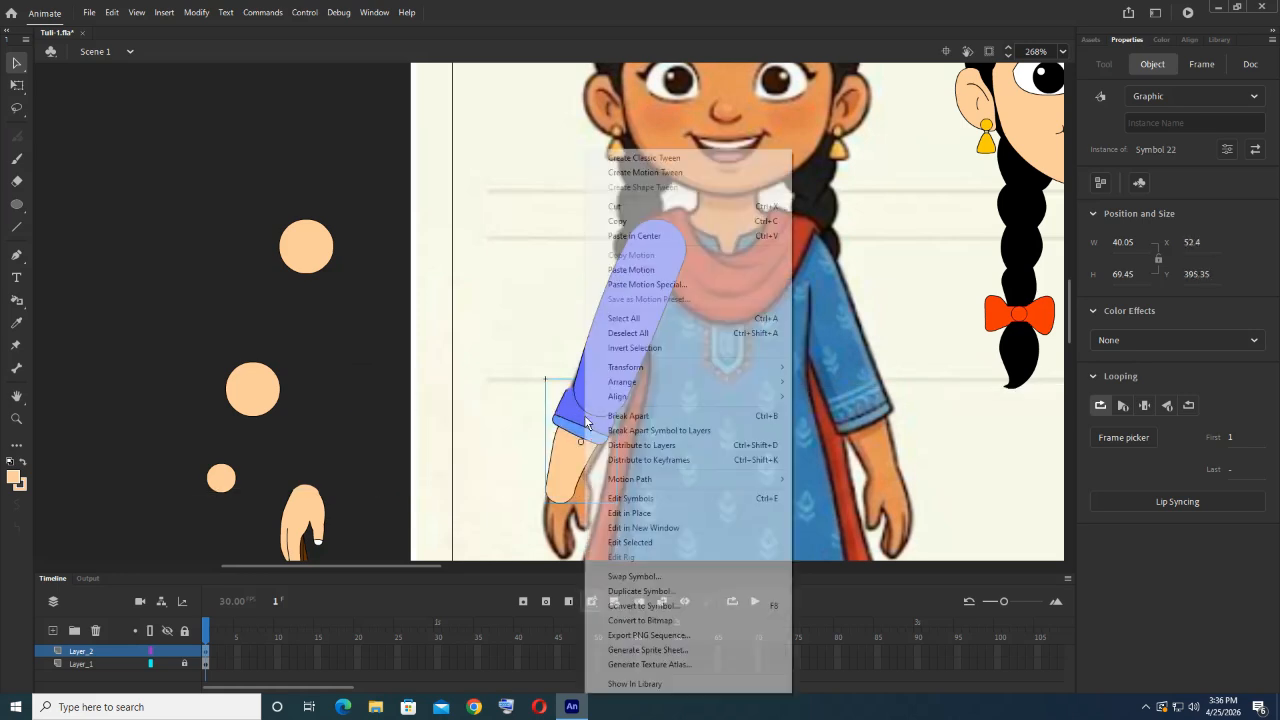
mouse_move(760, 382)
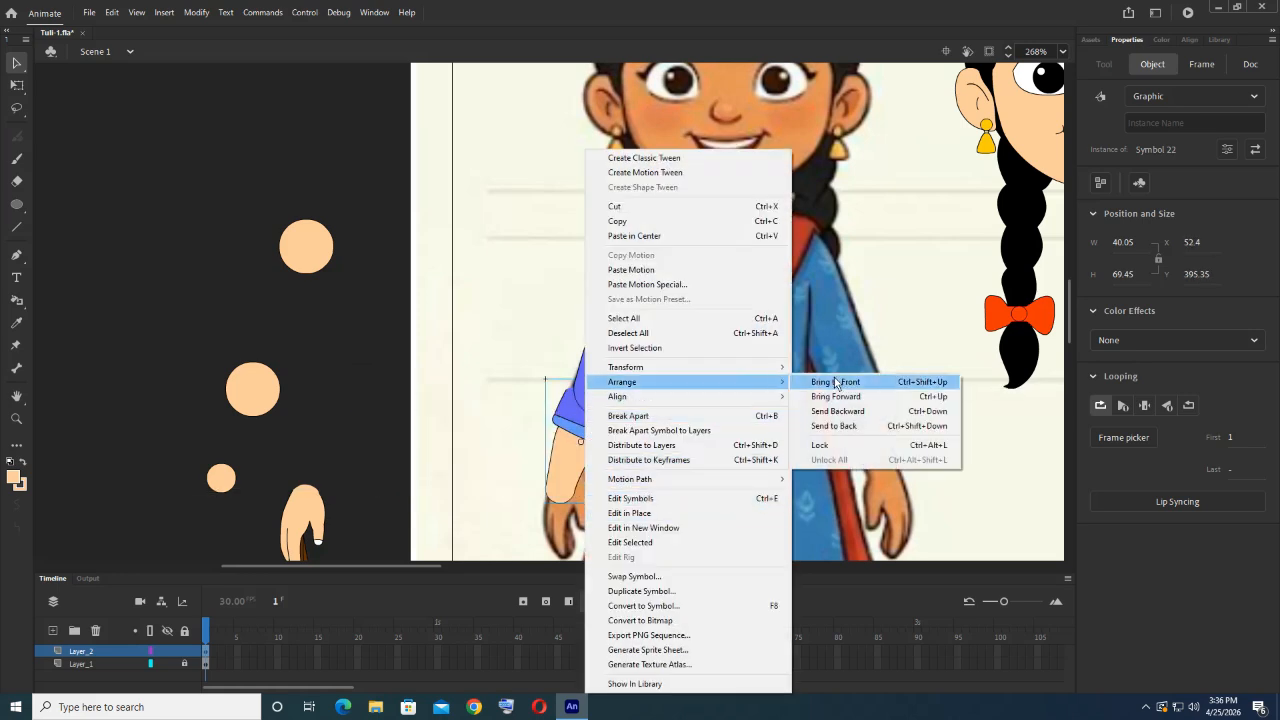
left_click(835, 382)
scroll(619, 406, "up", 4)
left_click_drag(574, 426, 594, 407)
scroll(629, 424, "down", 4)
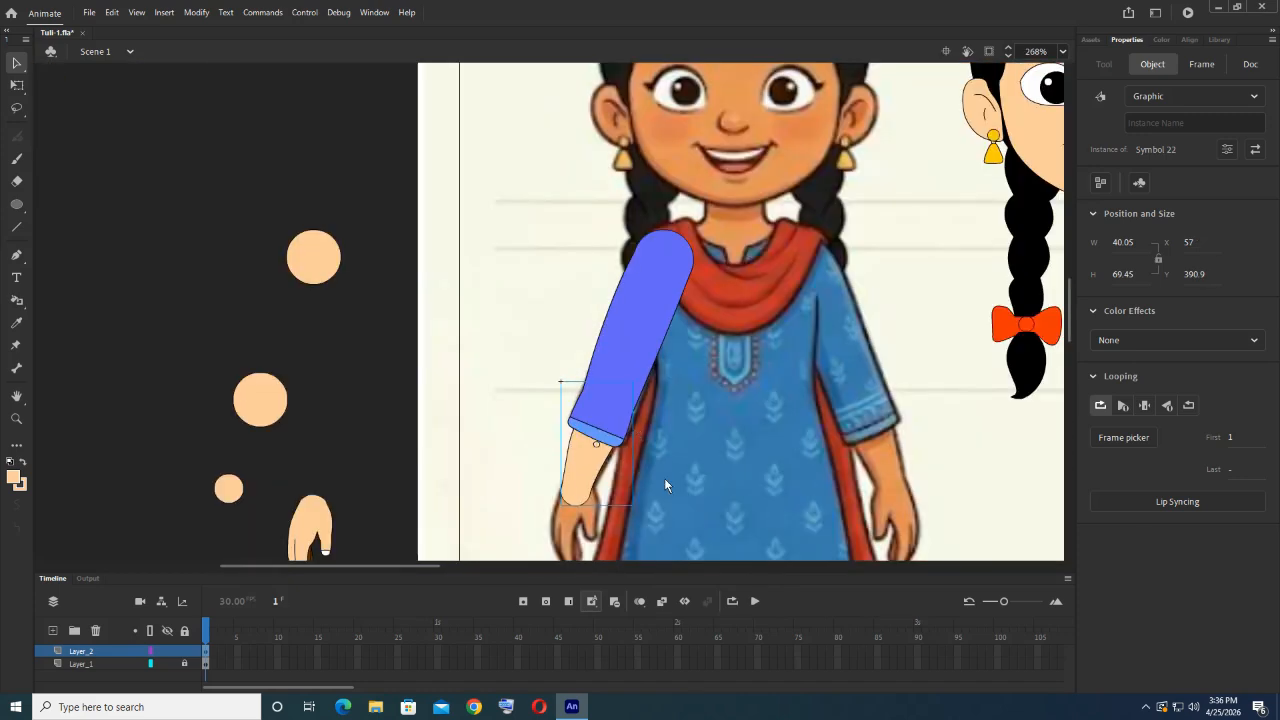
Step: Place the hand symbol at the end of the forearm and bring it to front
left_click_drag(291, 308, 565, 300)
right_click(565, 300)
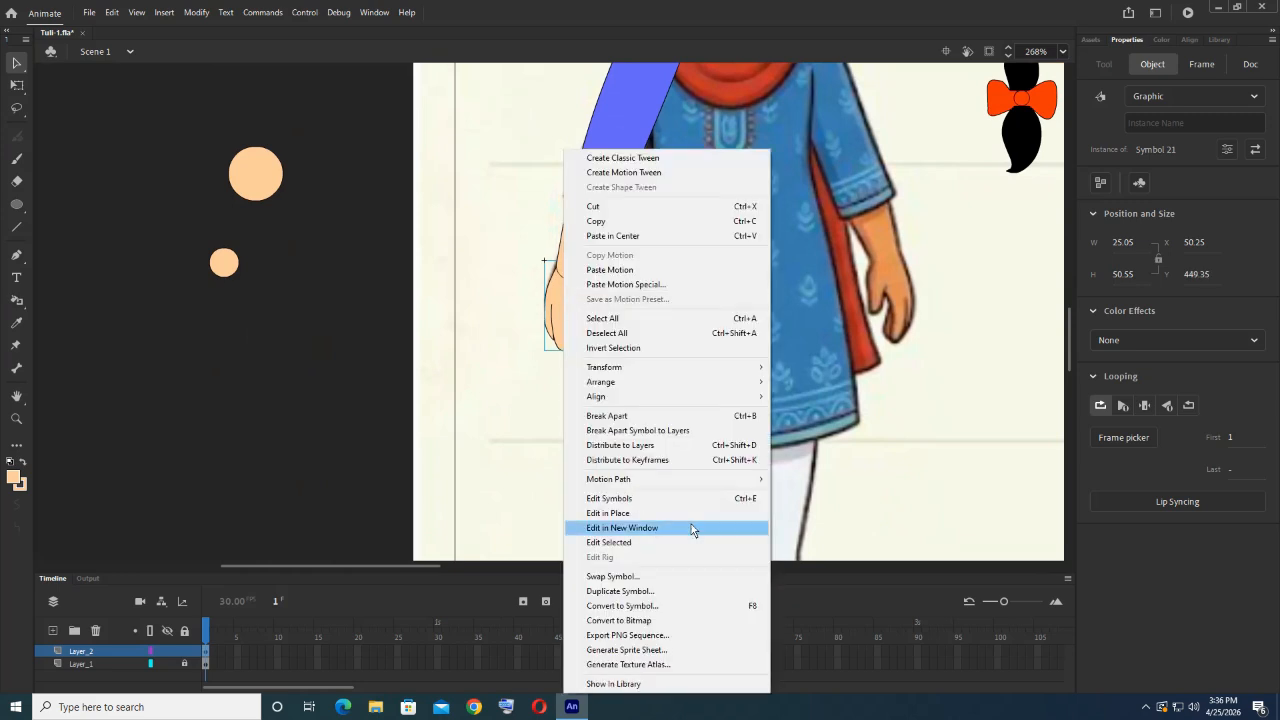
mouse_move(725, 387)
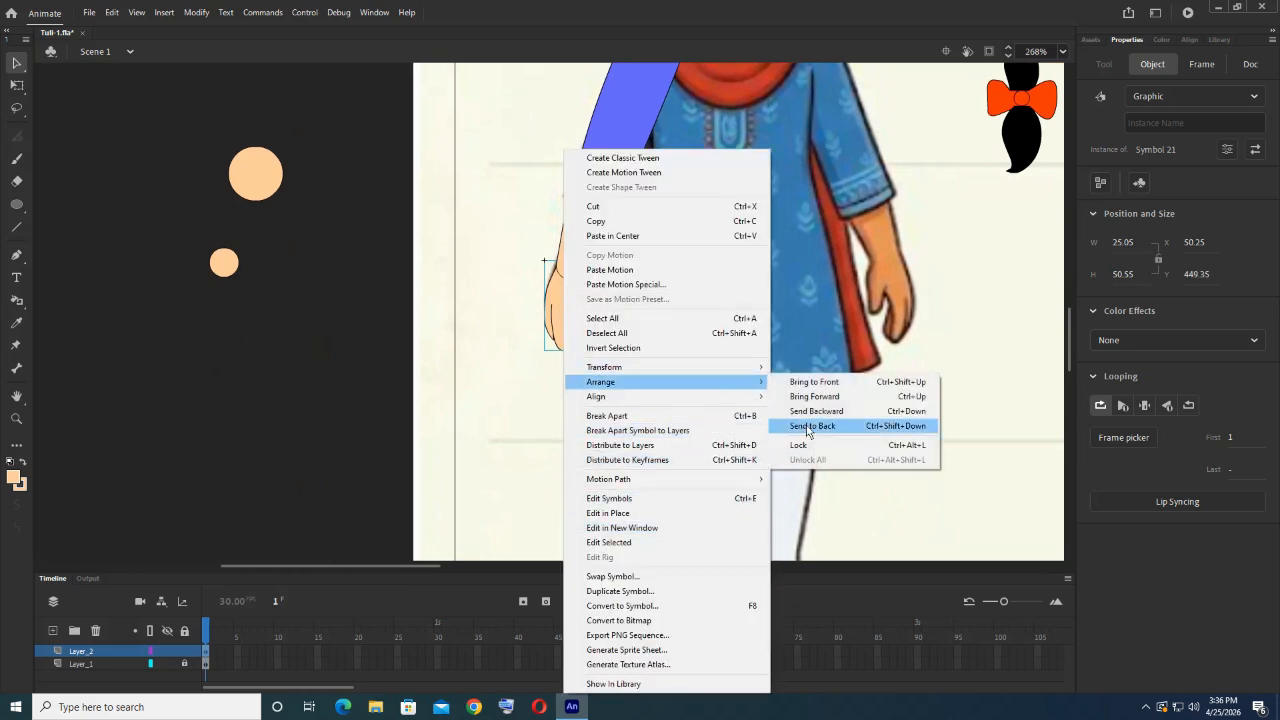
left_click(810, 382)
scroll(609, 312, "up", 5)
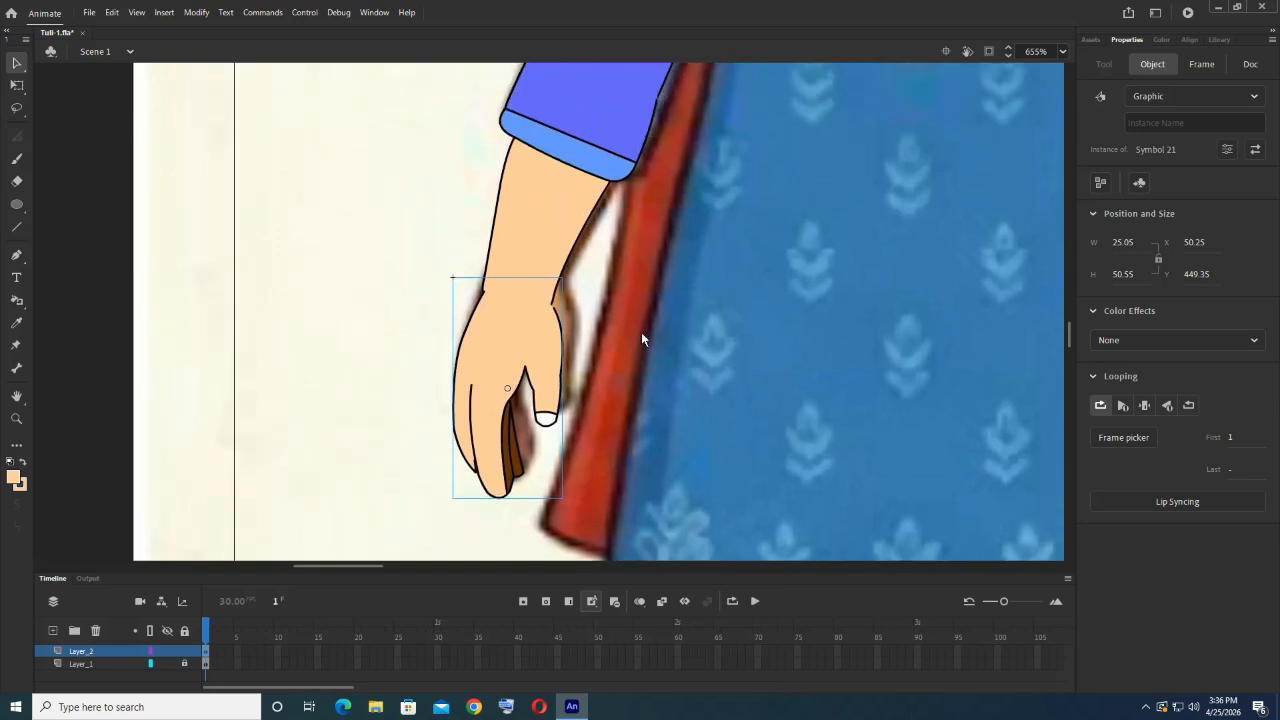
Step: Show all layers as outlines and align the forearm's elbow pivot circle concentrically with the upper sleeve's pivot circle
left_click(152, 630)
scroll(702, 143, "up", 5)
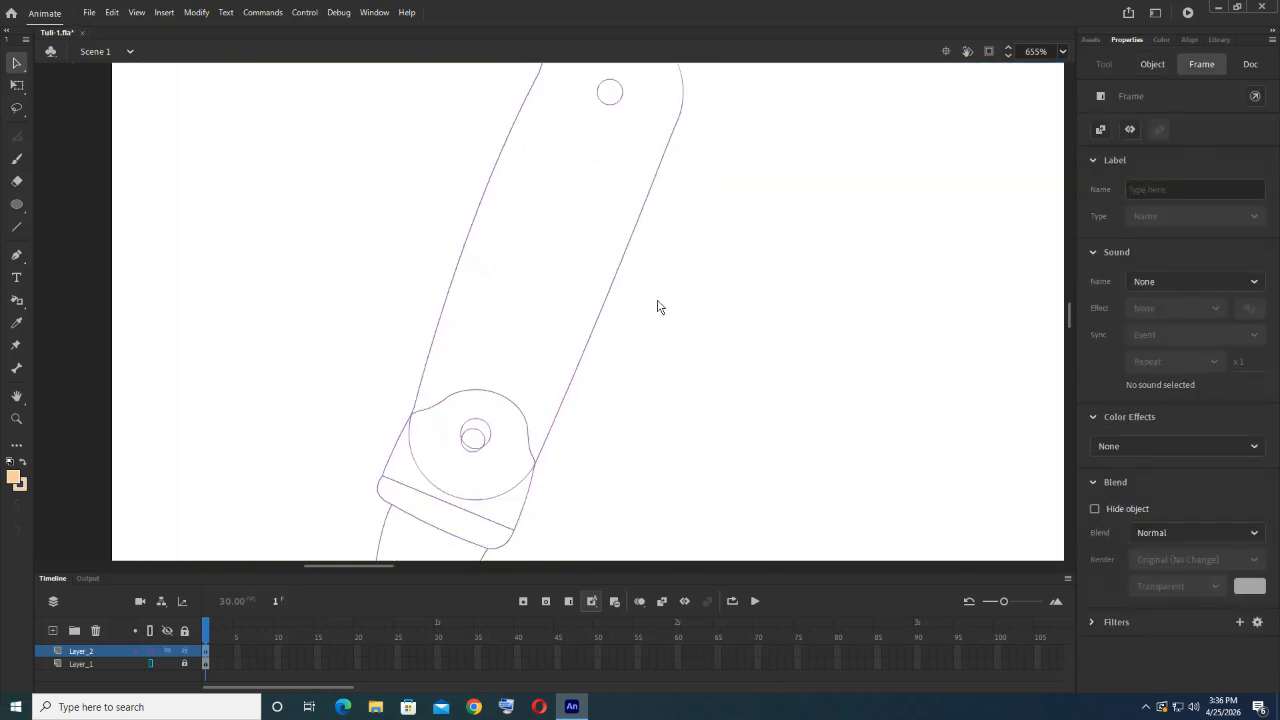
scroll(640, 375, "up", 2)
left_click_drag(631, 394, 734, 126)
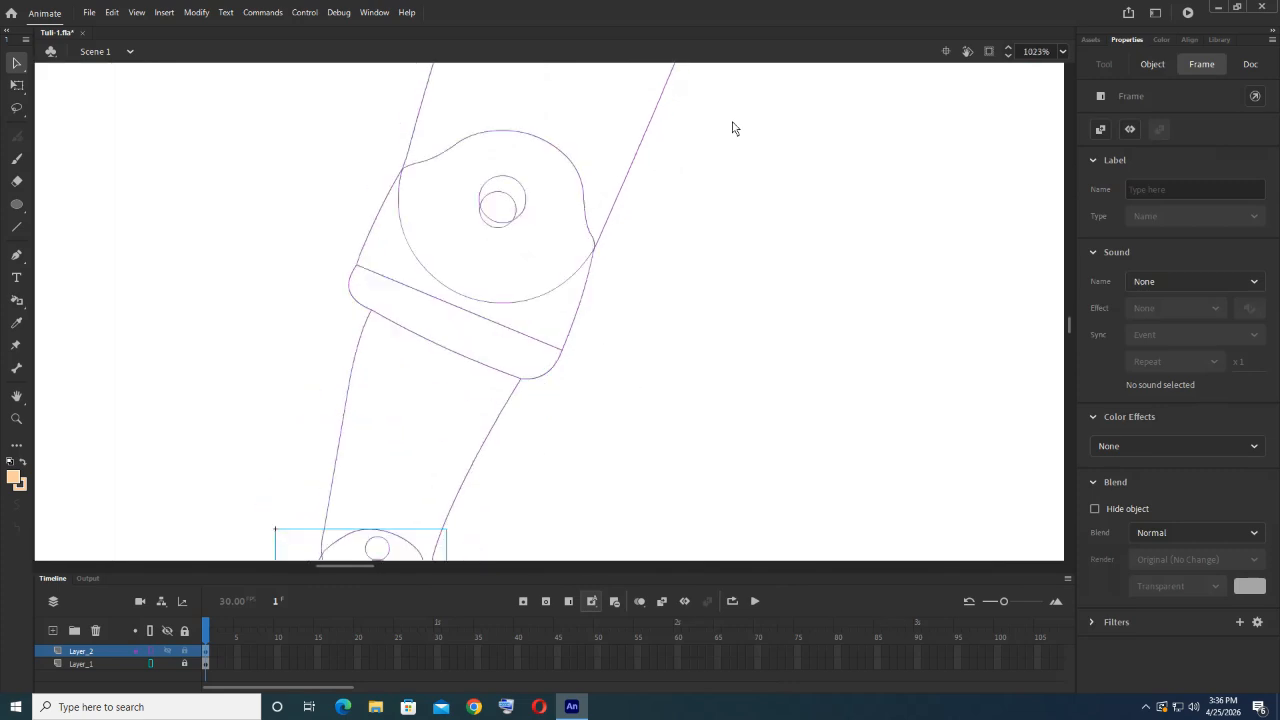
left_click(545, 375)
mouse_move(549, 375)
left_mouse_down()
mouse_move(560, 354)
mouse_move(557, 364)
left_mouse_up()
key("Left")
key("Left")
key("Left")
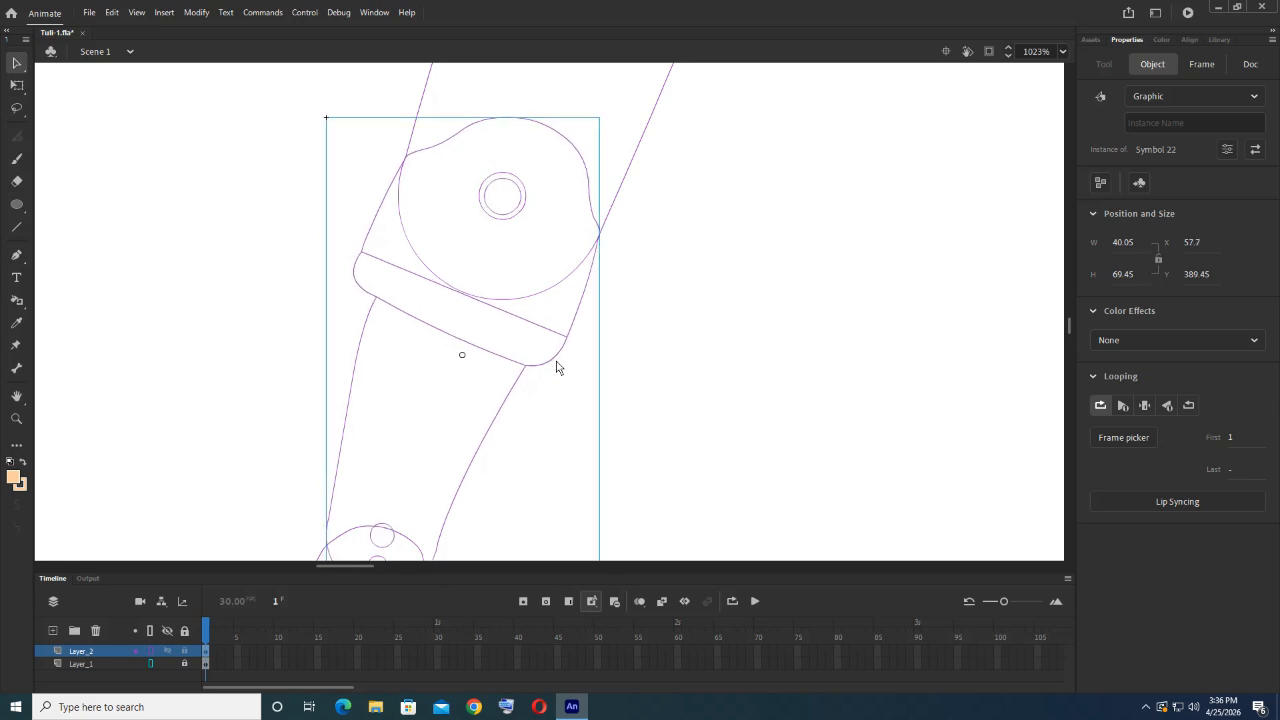
Step: Align the hand's pivot circle concentrically with the forearm's wrist pivot circle, and turn off outline display for all layers
left_click_drag(545, 481, 576, 228)
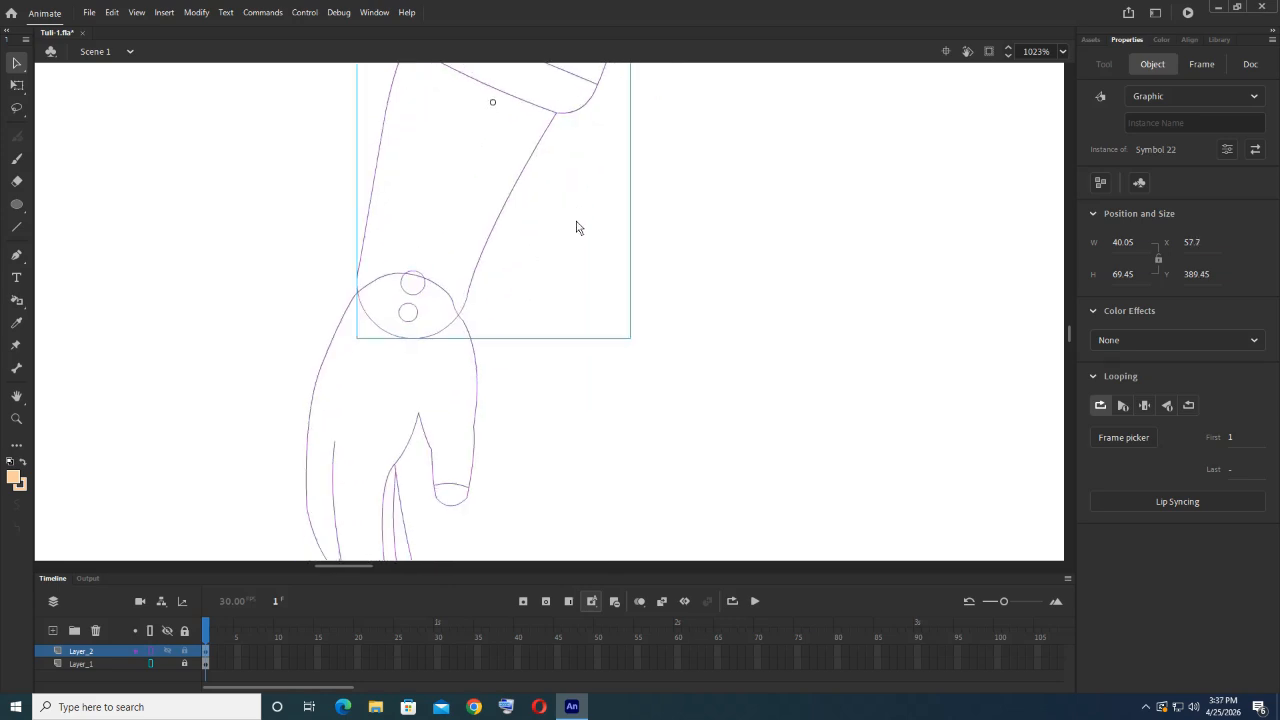
left_click(474, 431)
mouse_move(474, 421)
left_mouse_down()
mouse_move(466, 434)
mouse_move(469, 389)
mouse_move(478, 401)
left_mouse_up()
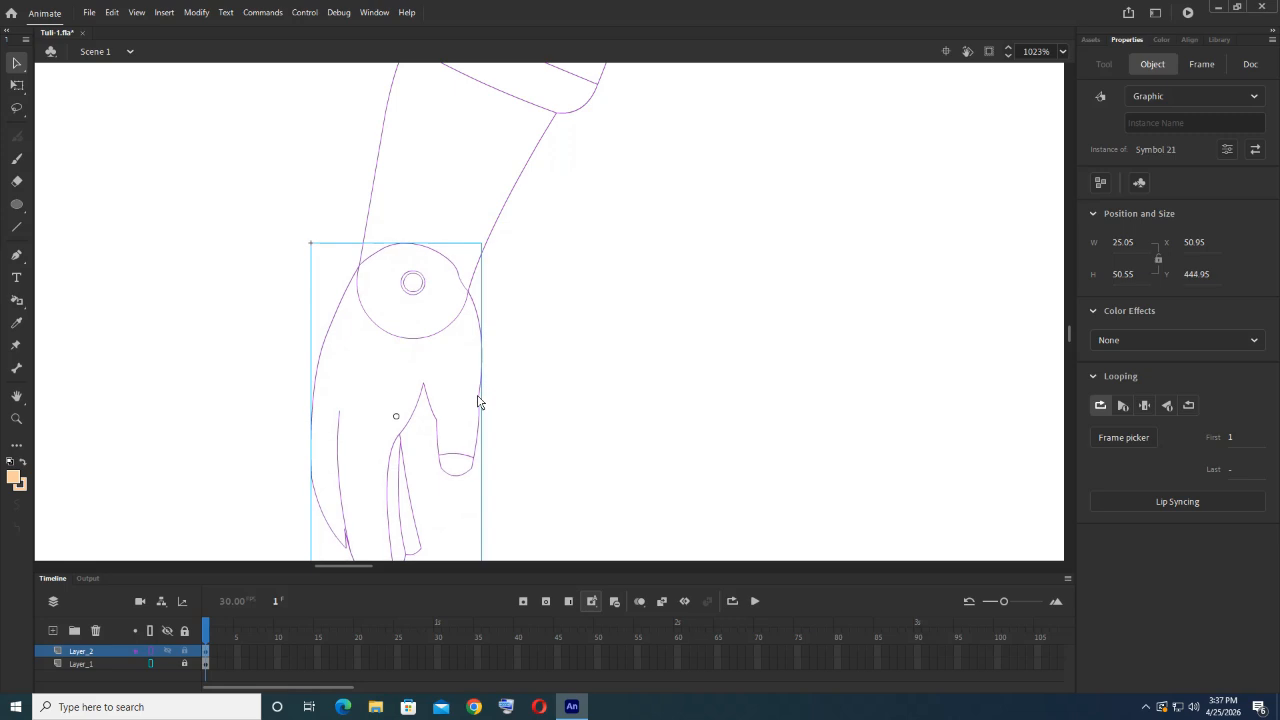
scroll(551, 397, "down", 5)
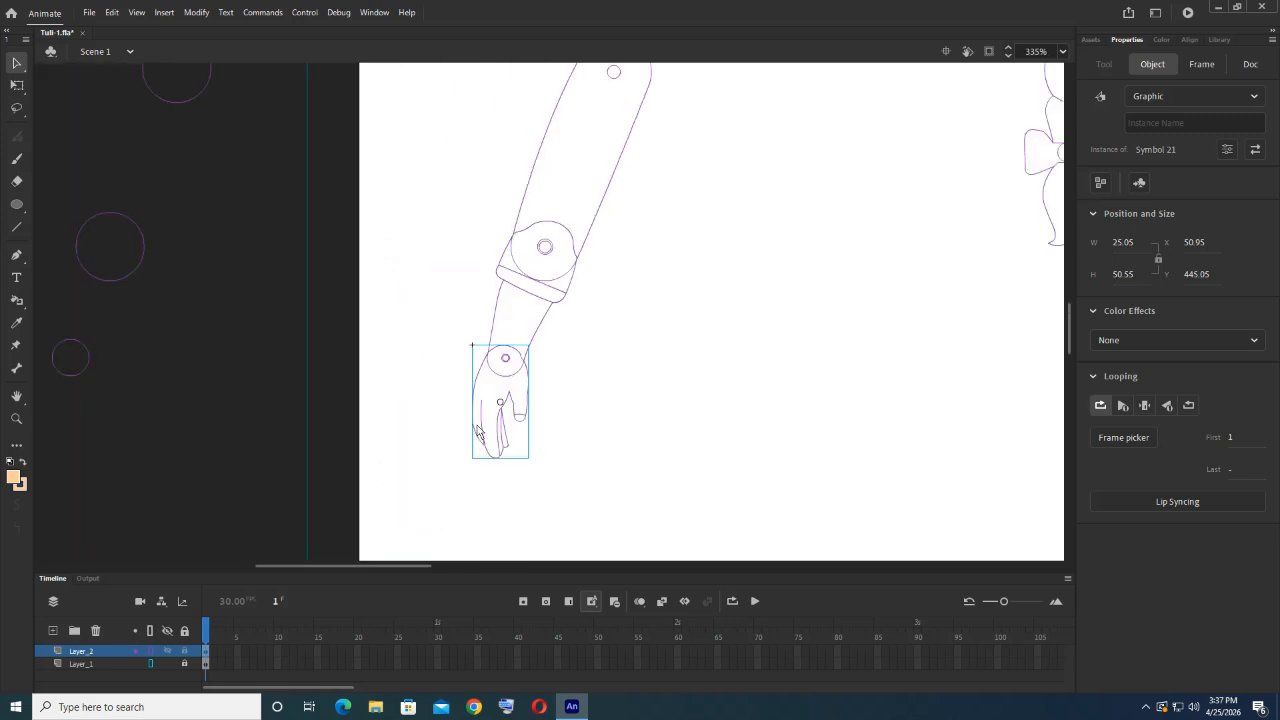
left_click(150, 631)
Step: Duplicate the three arm symbols, flip the copy horizontally and place it over the reference girl's other arm
scroll(512, 392, "down", 2)
left_click_drag(594, 352, 533, 364)
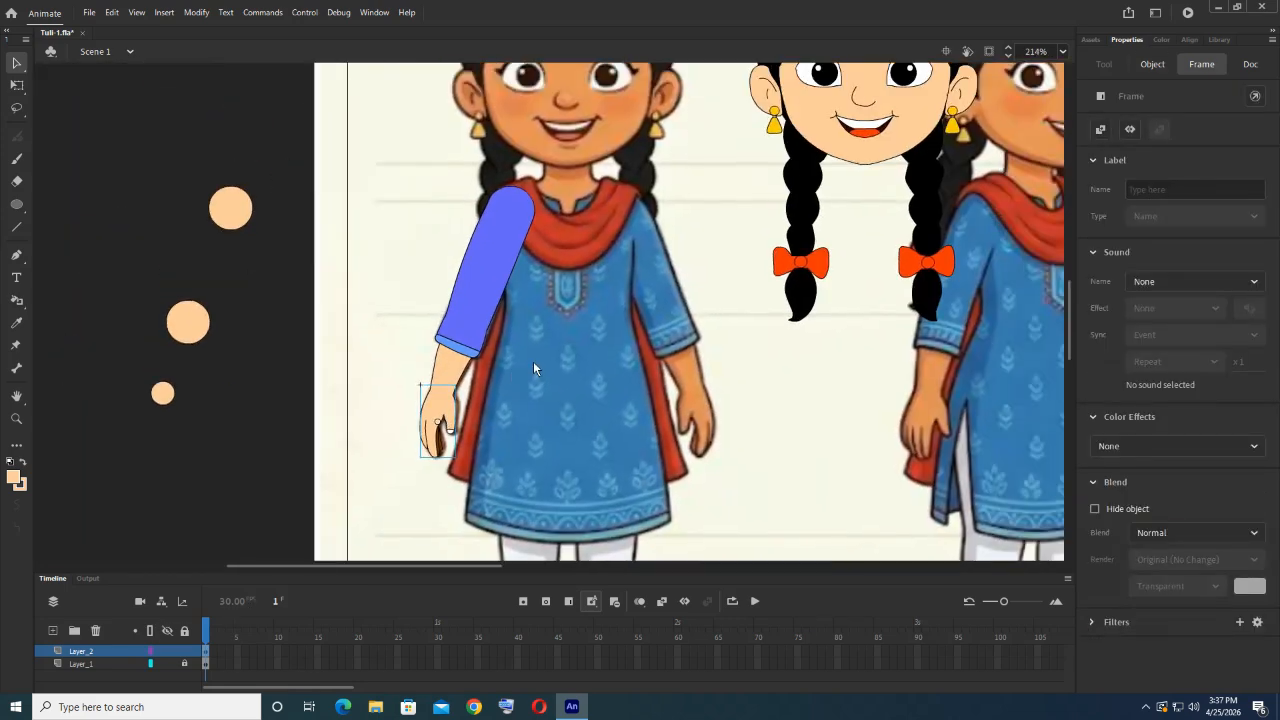
left_click_drag(361, 164, 597, 533)
left_click_drag(470, 292, 613, 310)
right_click(615, 308)
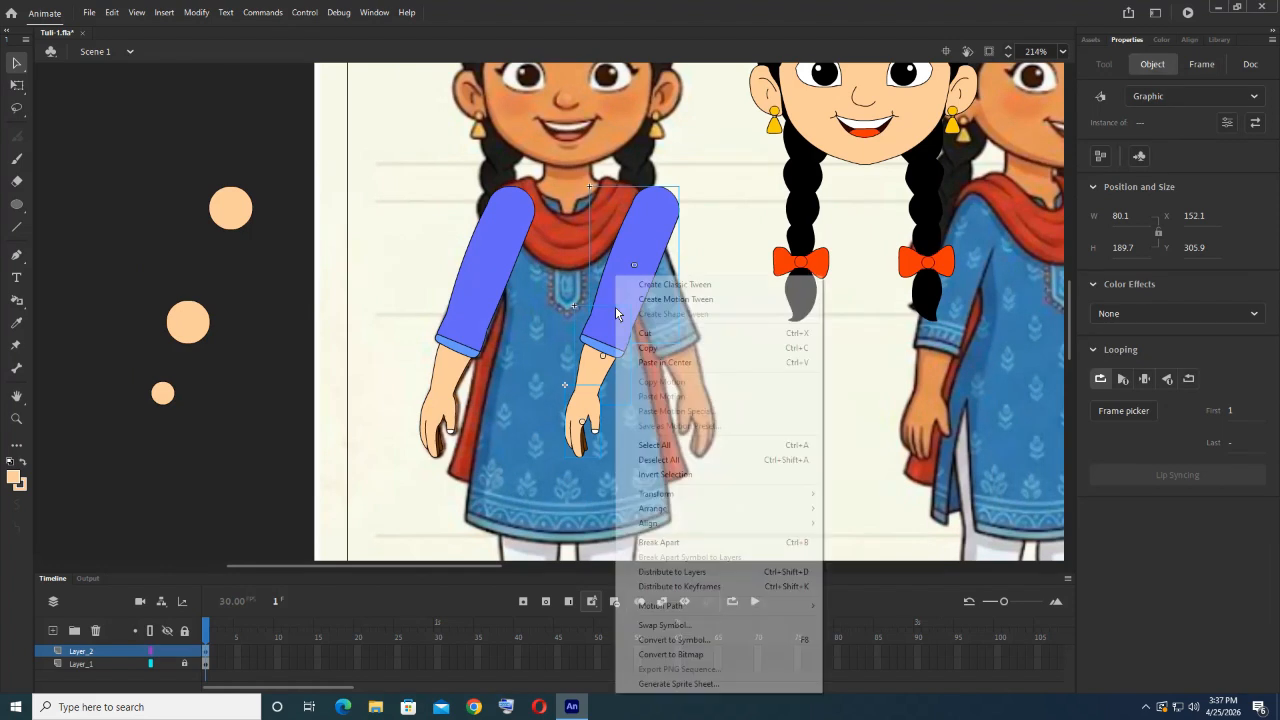
mouse_move(738, 497)
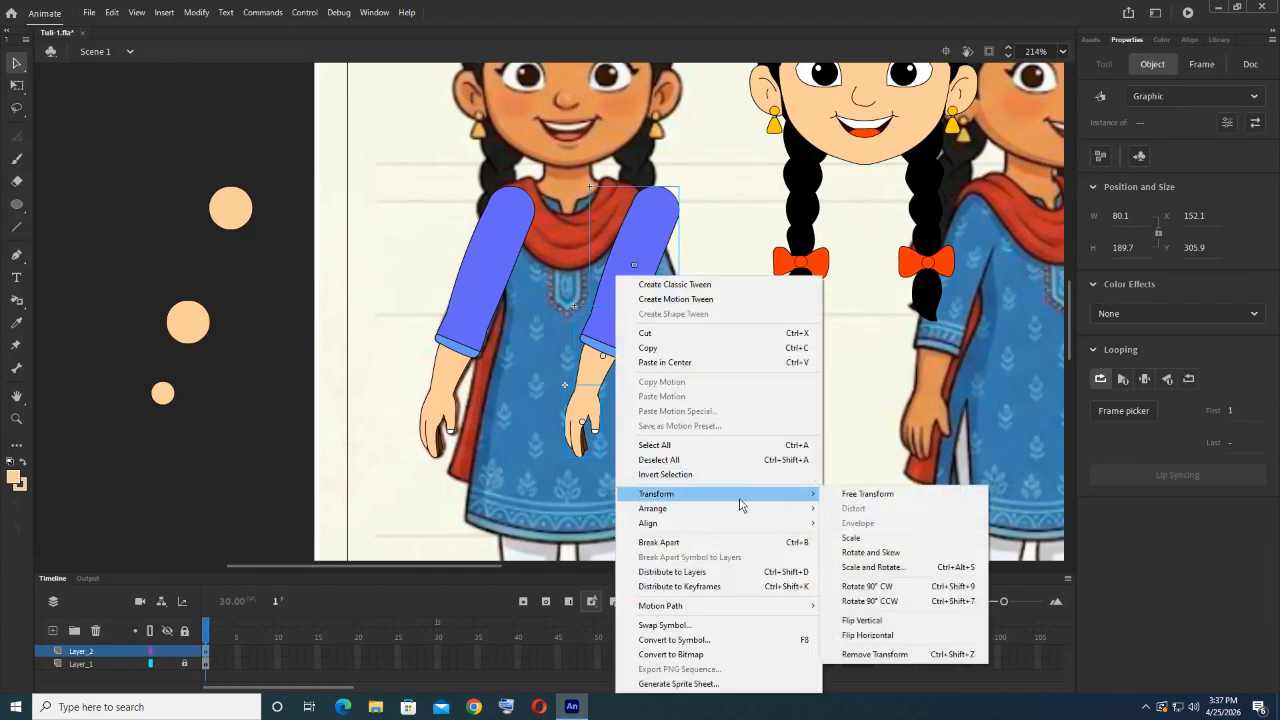
left_click(866, 635)
left_click_drag(610, 234, 640, 232)
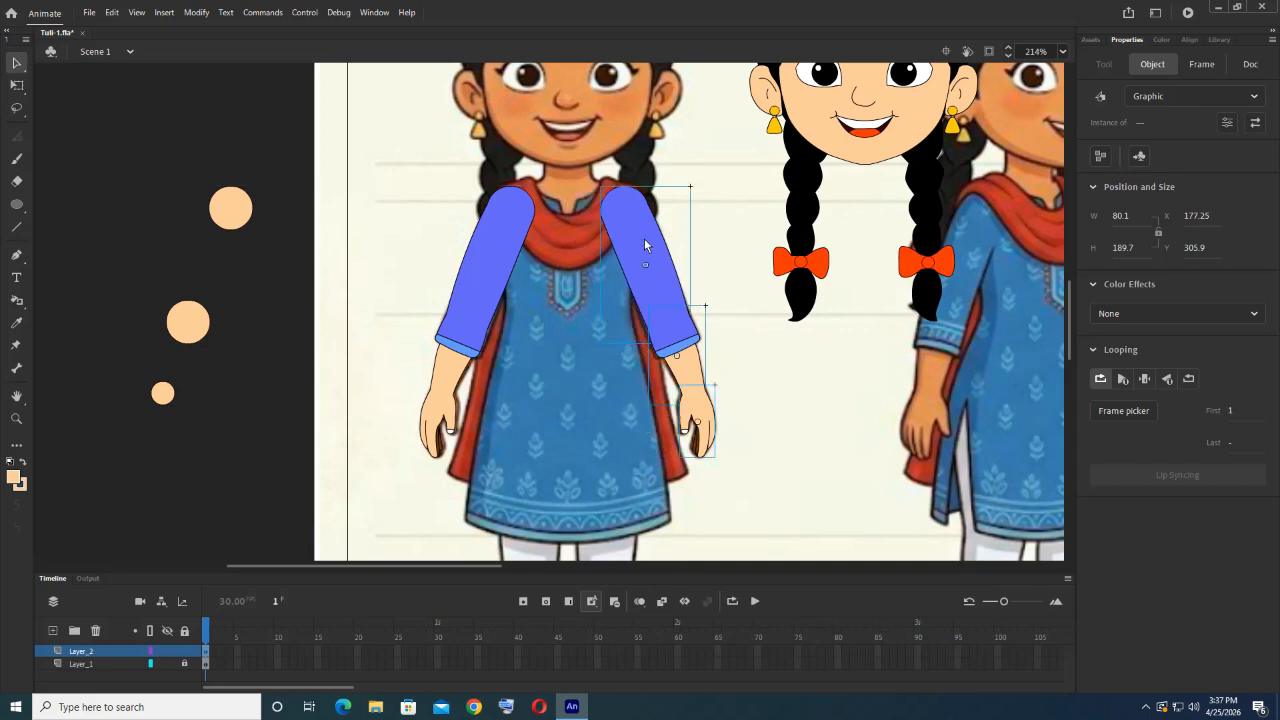